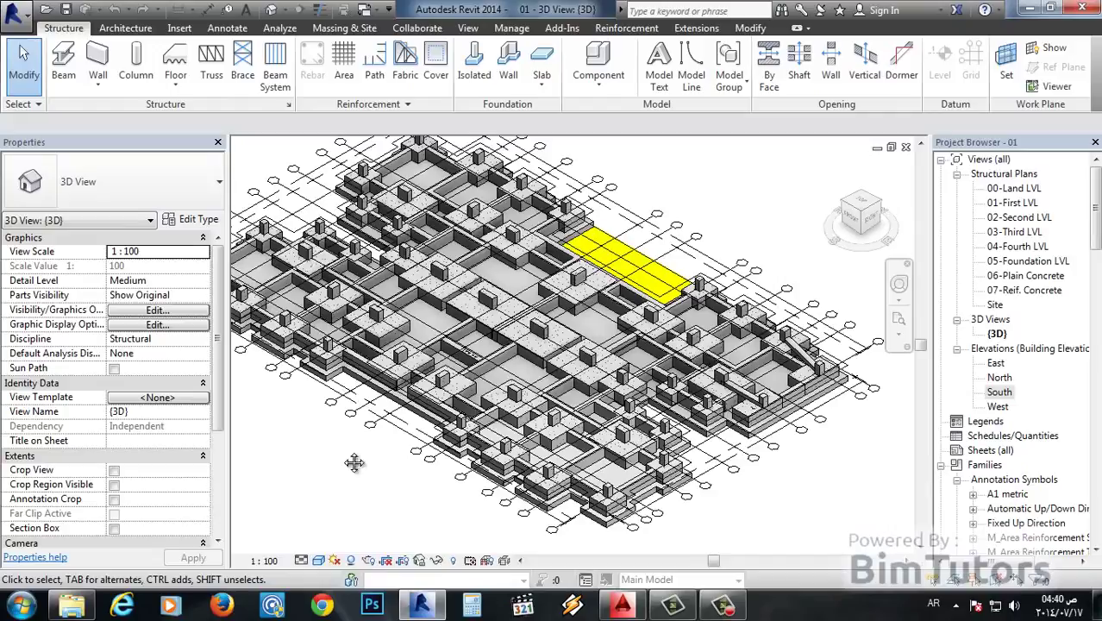
Orbit the 3D foundation model, inspect a column and the imported drawing, then open the South elevation.
shift+middle_drag(354, 458, 529, 468)
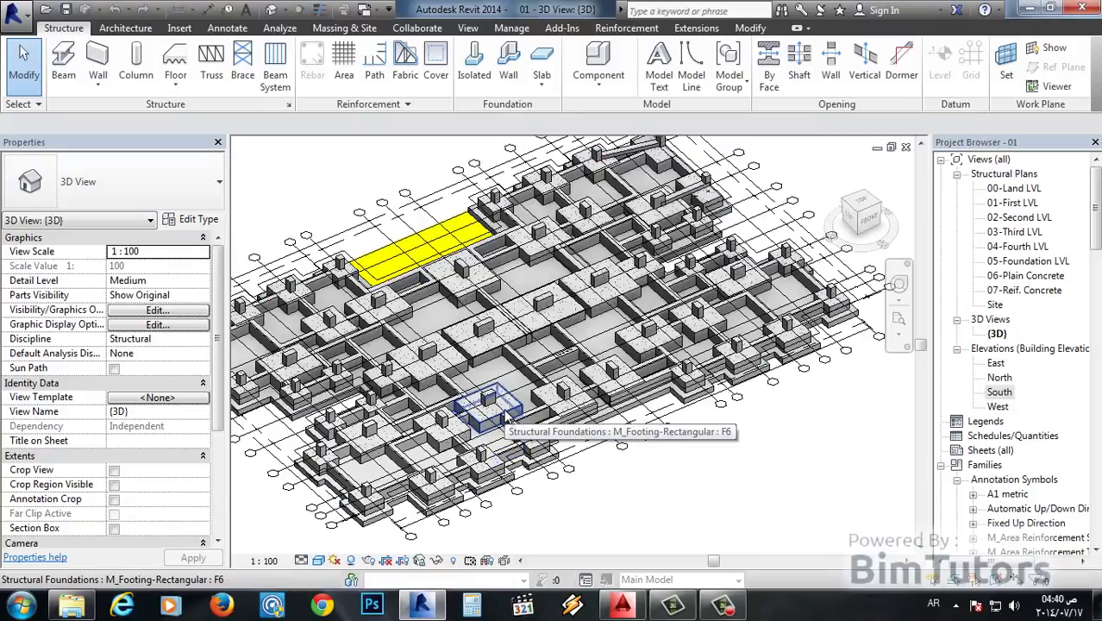
click(412, 349)
scroll(412, 350, up, 5)
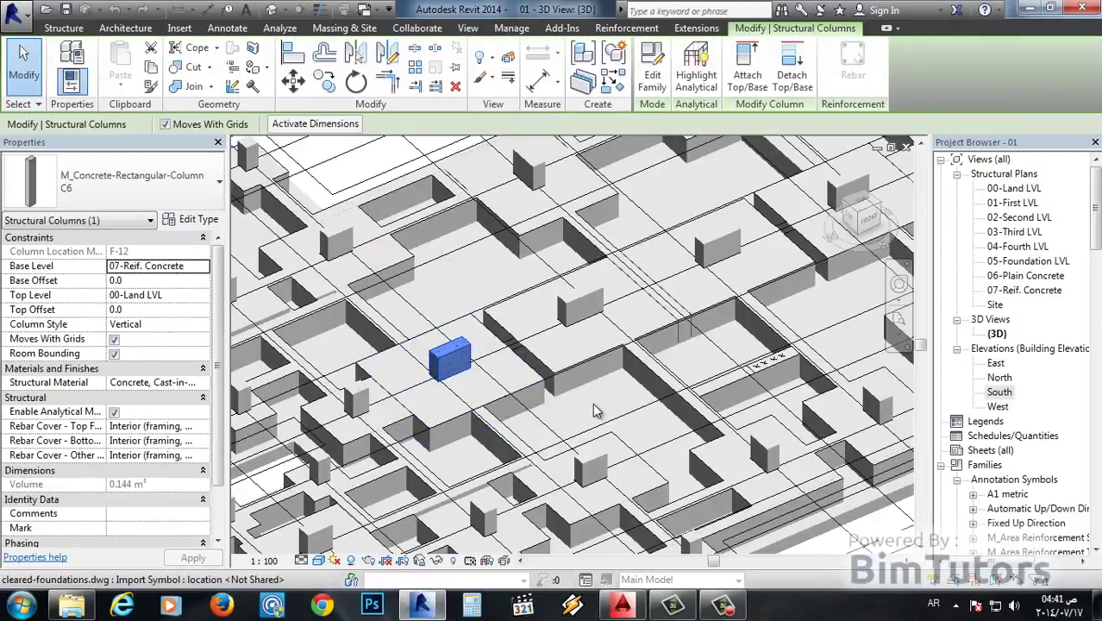
scroll(593, 411, down, 3)
click(470, 332)
scroll(470, 332, down, 2)
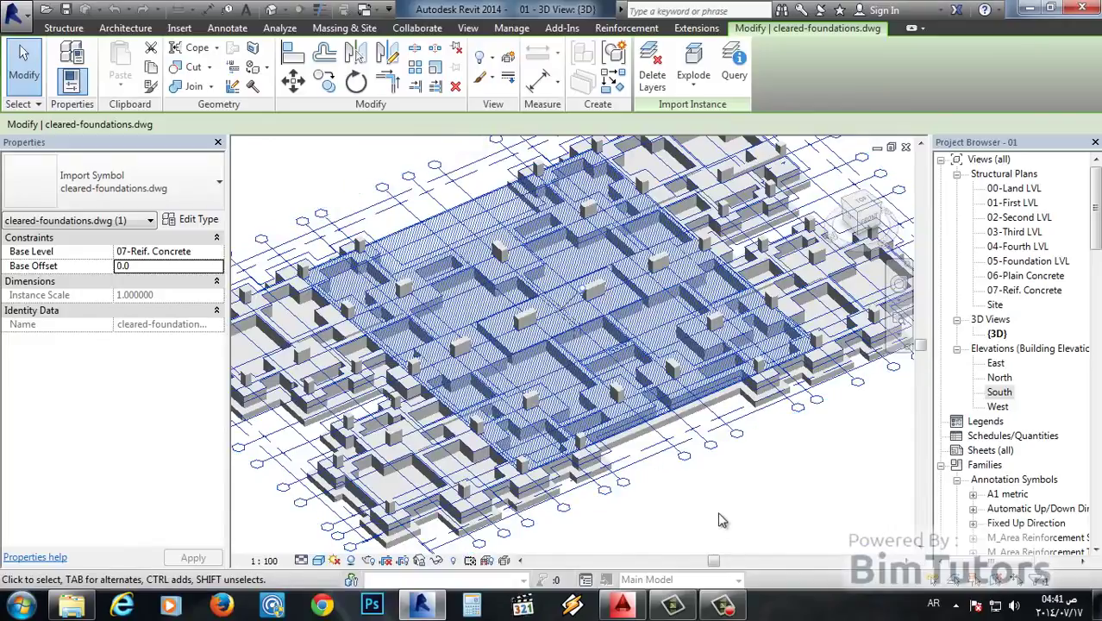
click(730, 503)
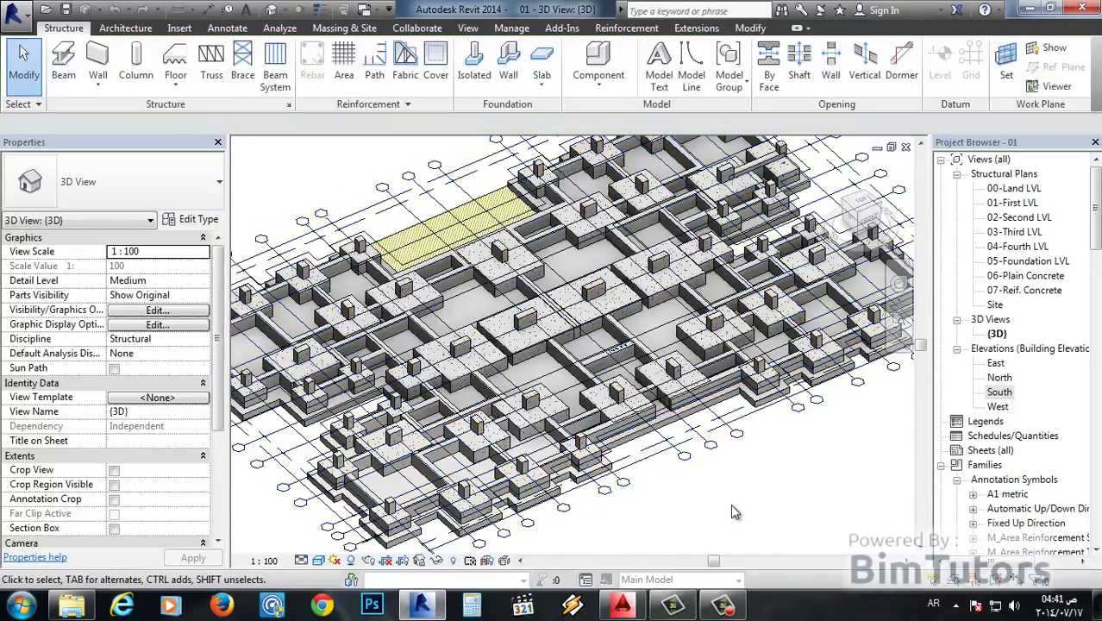
double_click(999, 392)
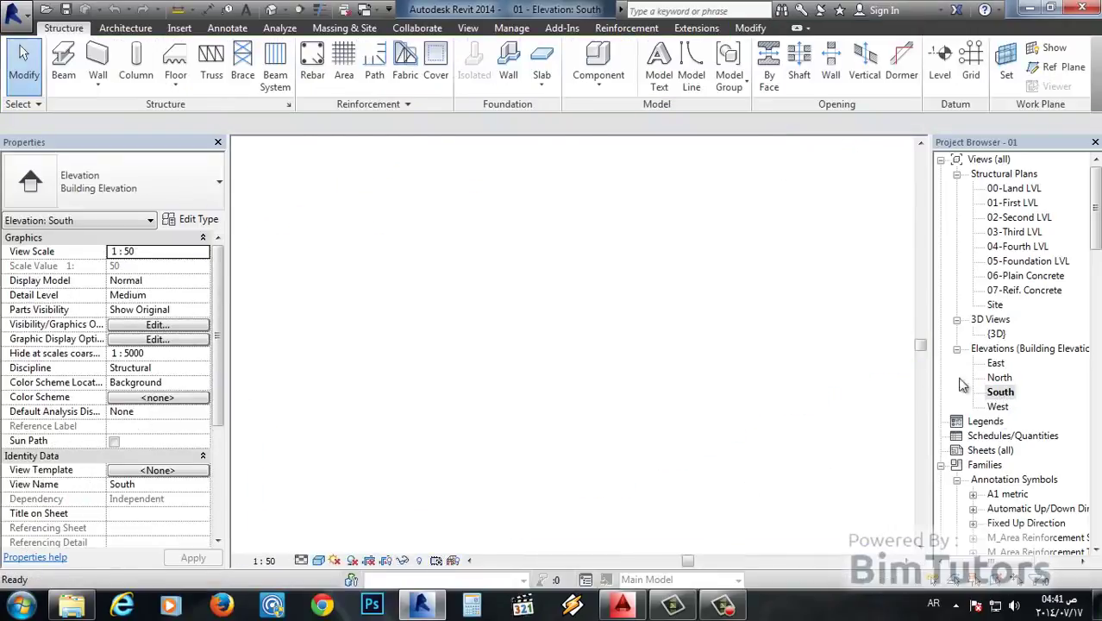
middle_drag(843, 525, 699, 484)
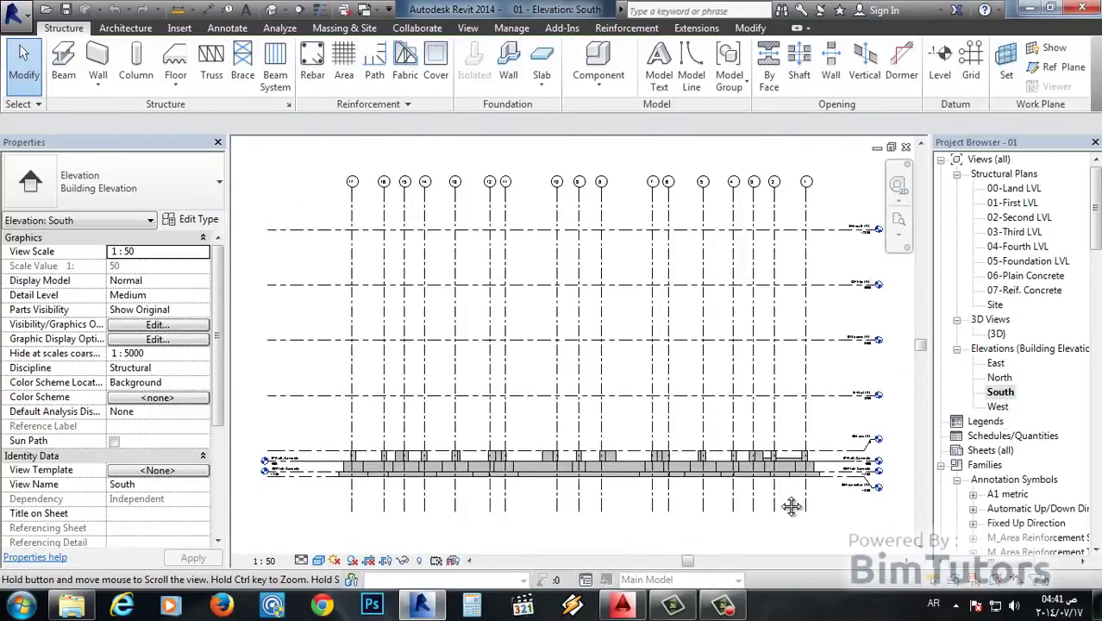
scroll(695, 481, up, 2)
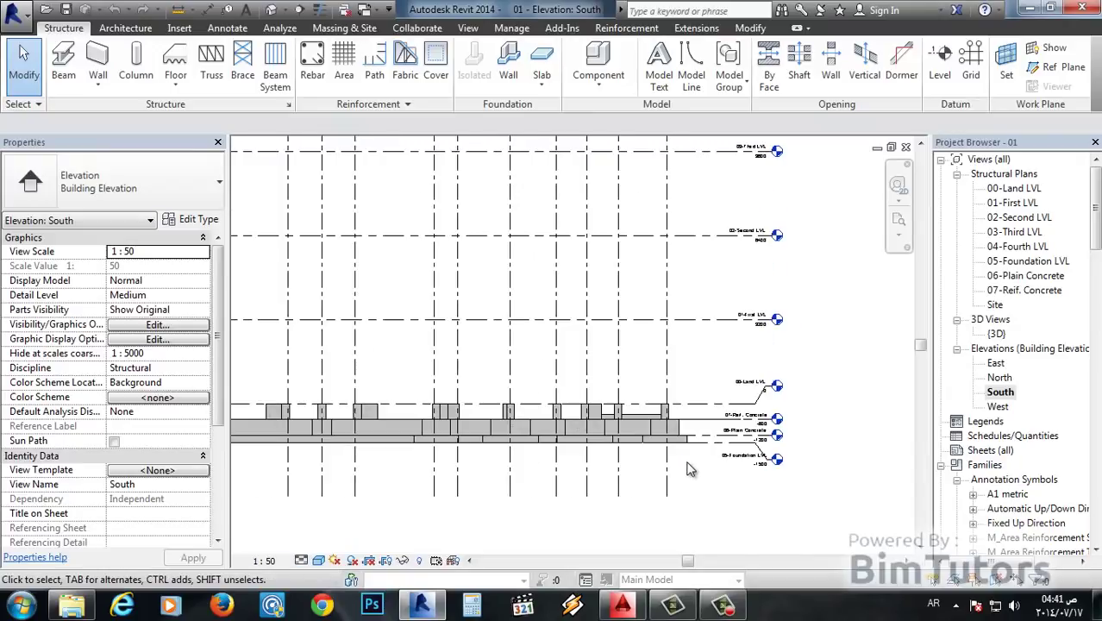
scroll(690, 469, up, 1)
scroll(690, 467, up, 1)
scroll(690, 467, up, 1)
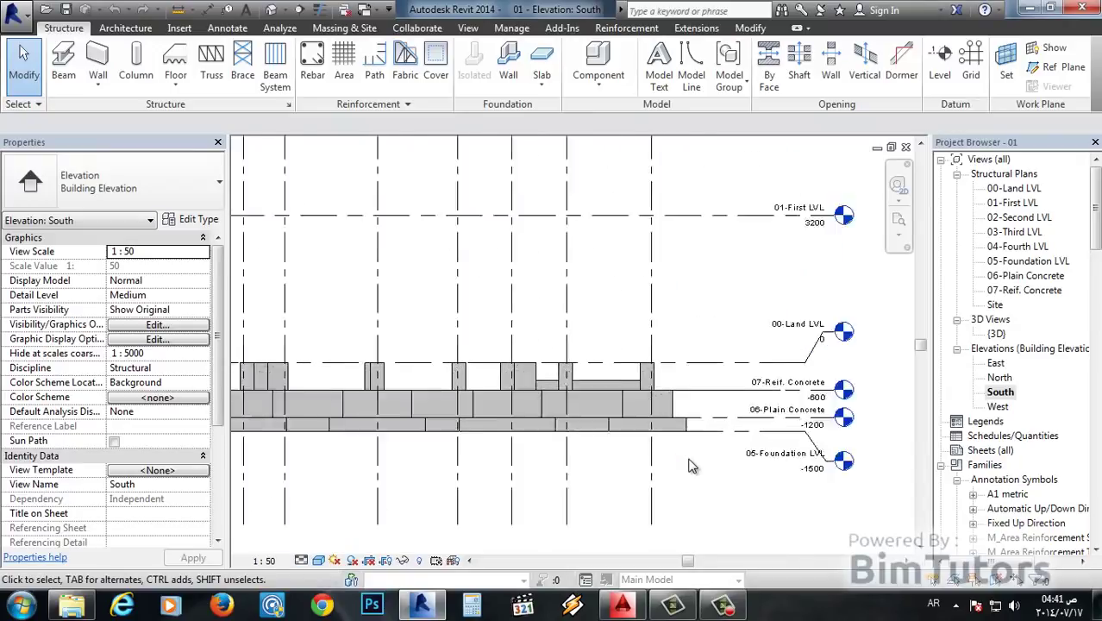
scroll(690, 466, up, 1)
scroll(682, 449, up, 1)
middle_drag(608, 326, 595, 388)
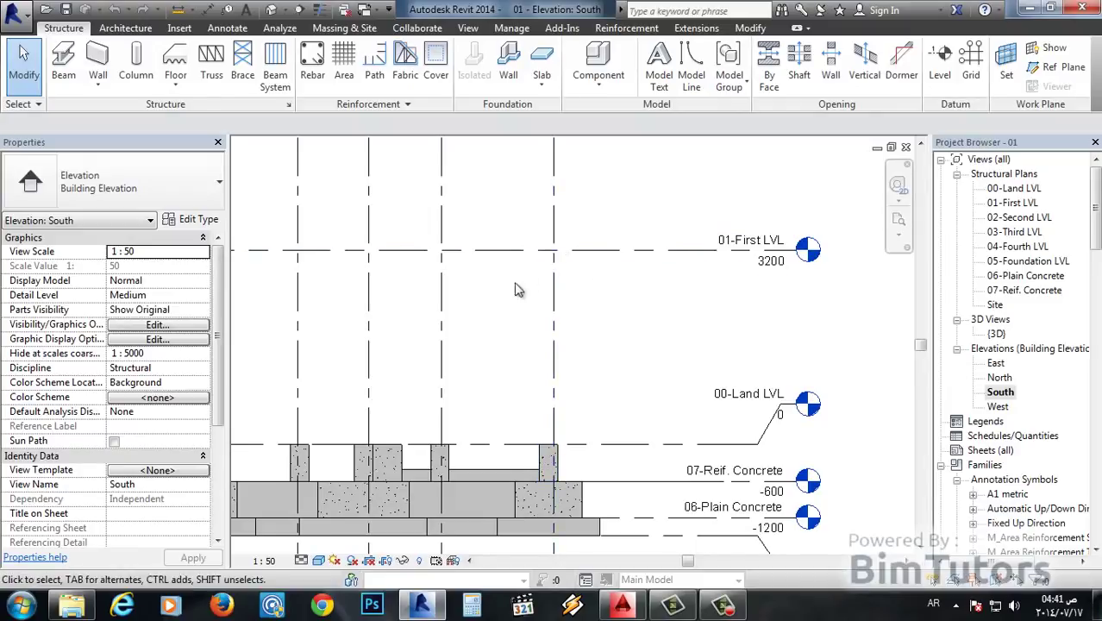
click(541, 463)
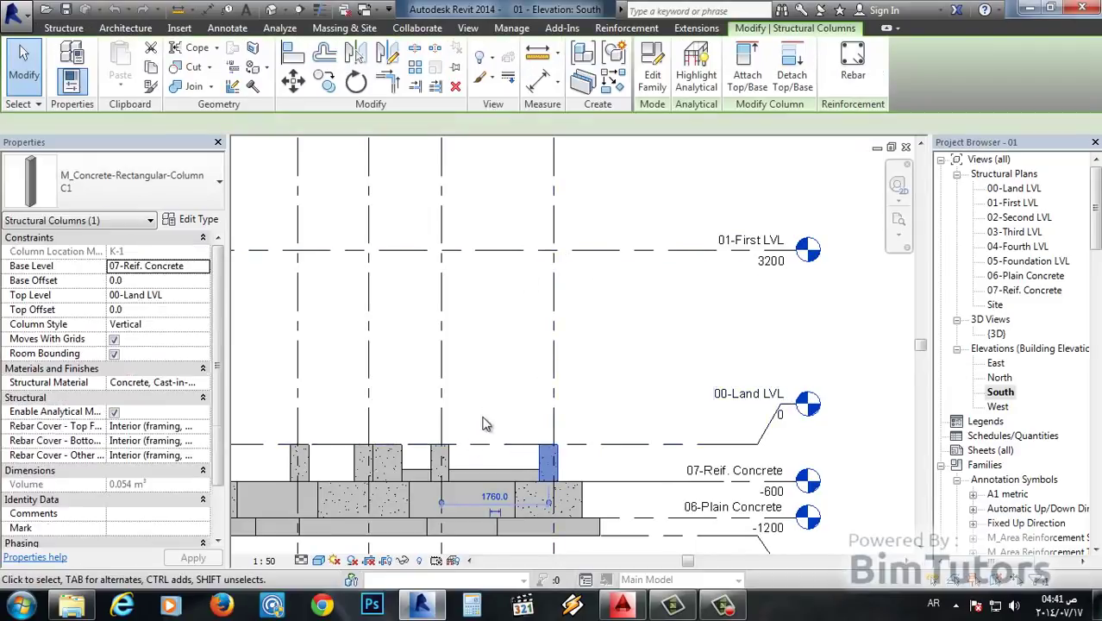
click(493, 376)
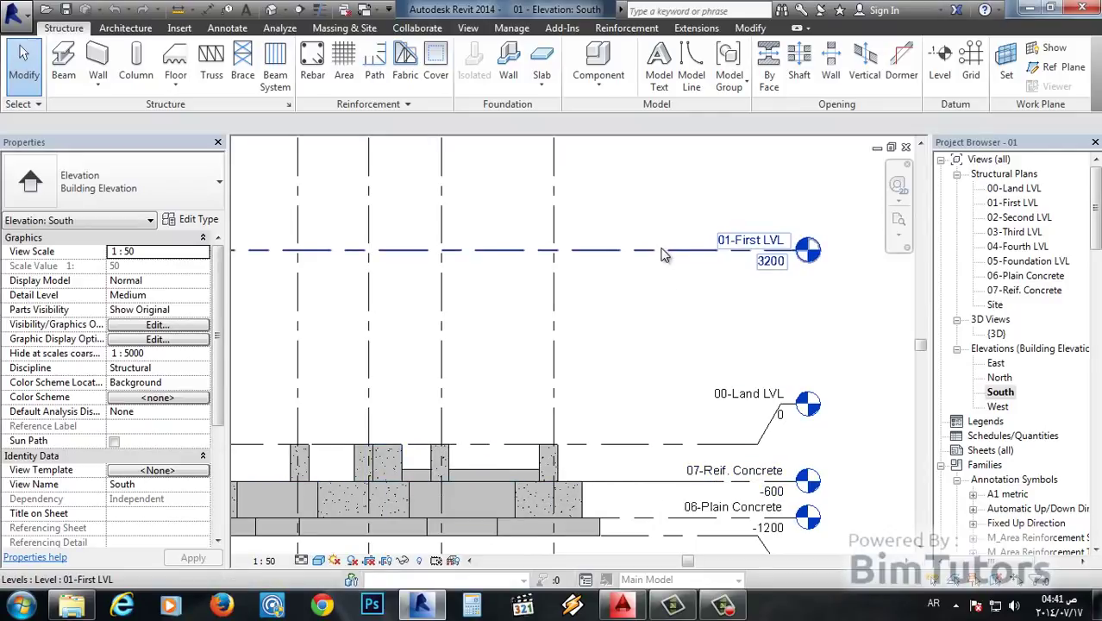
scroll(726, 417, up, 1)
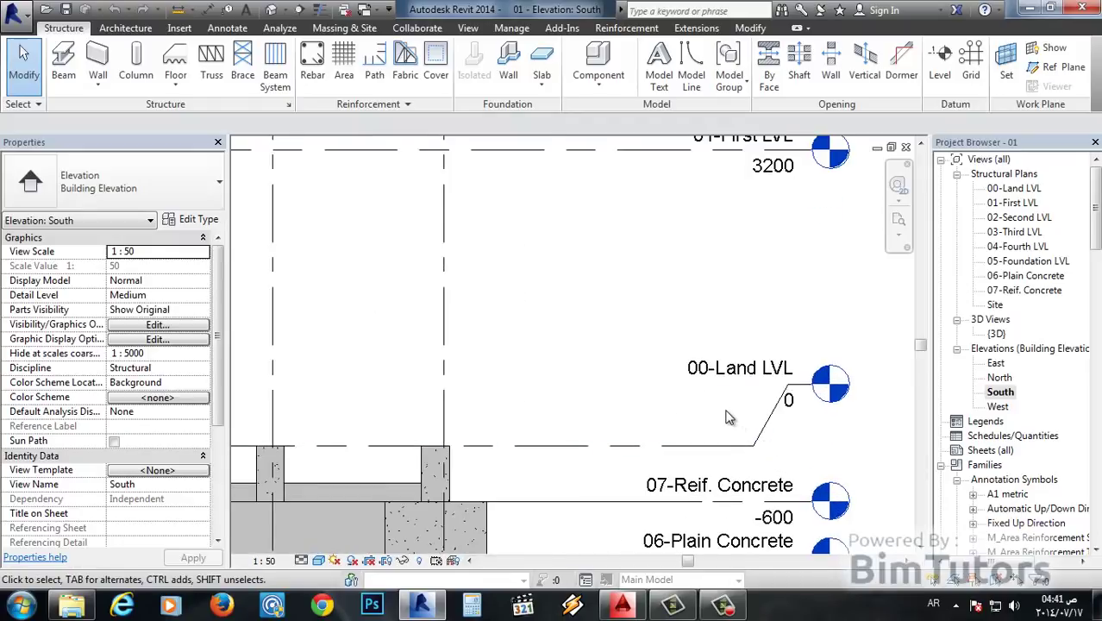
scroll(587, 362, down, 1)
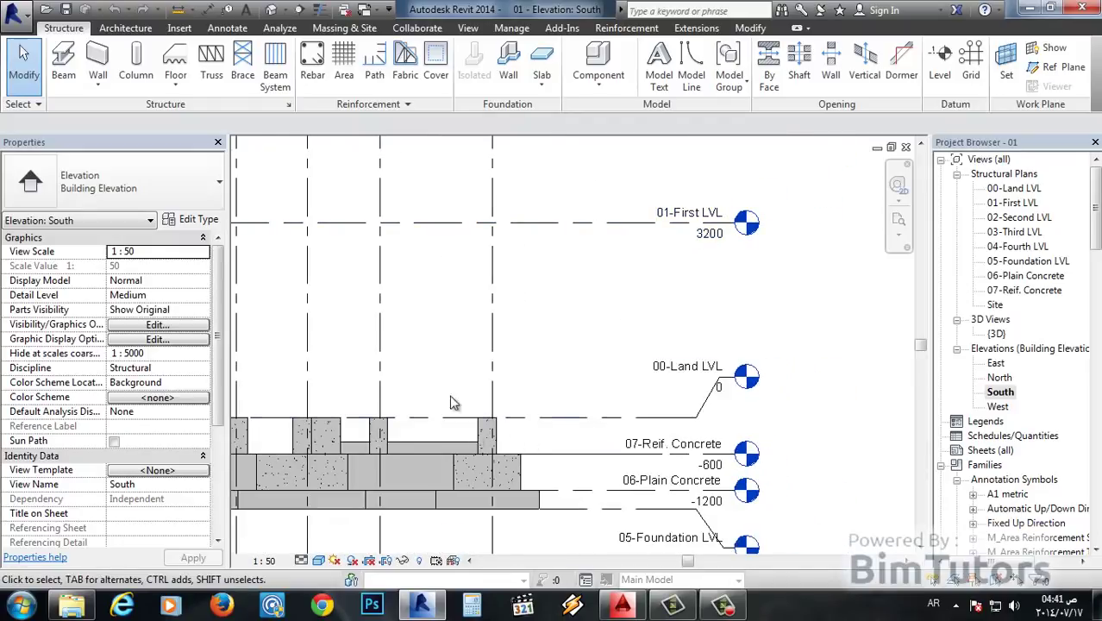
scroll(458, 369, down, 1)
scroll(523, 372, down, 1)
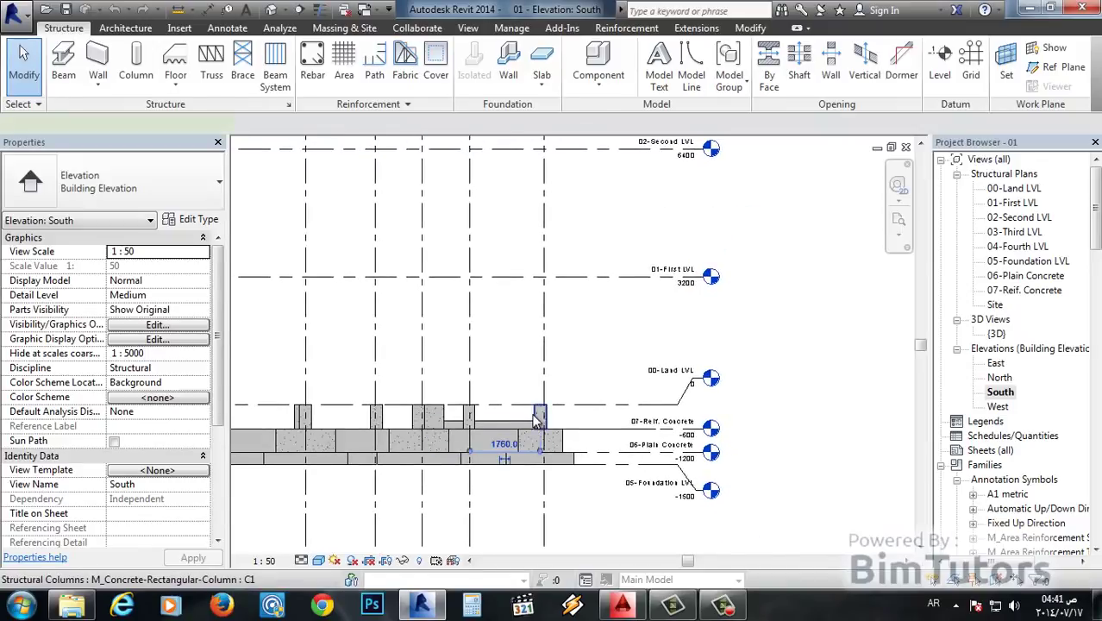
Select the C1 column on the right footing, zoom in, and select its Base Offset value.
click(537, 420)
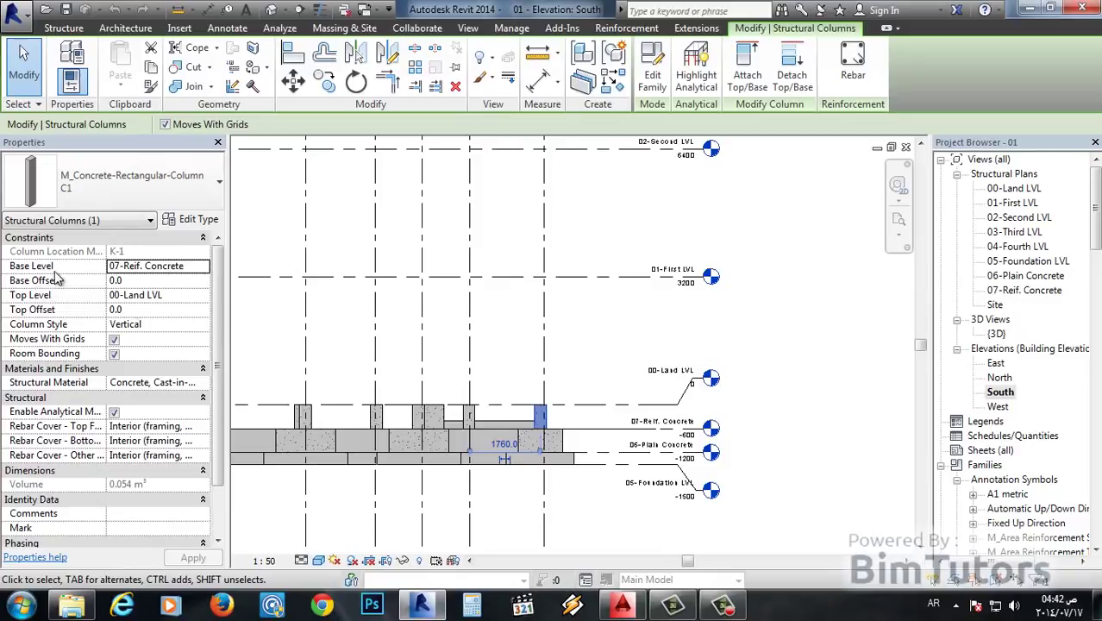
scroll(549, 432, up, 4)
scroll(505, 428, up, 1)
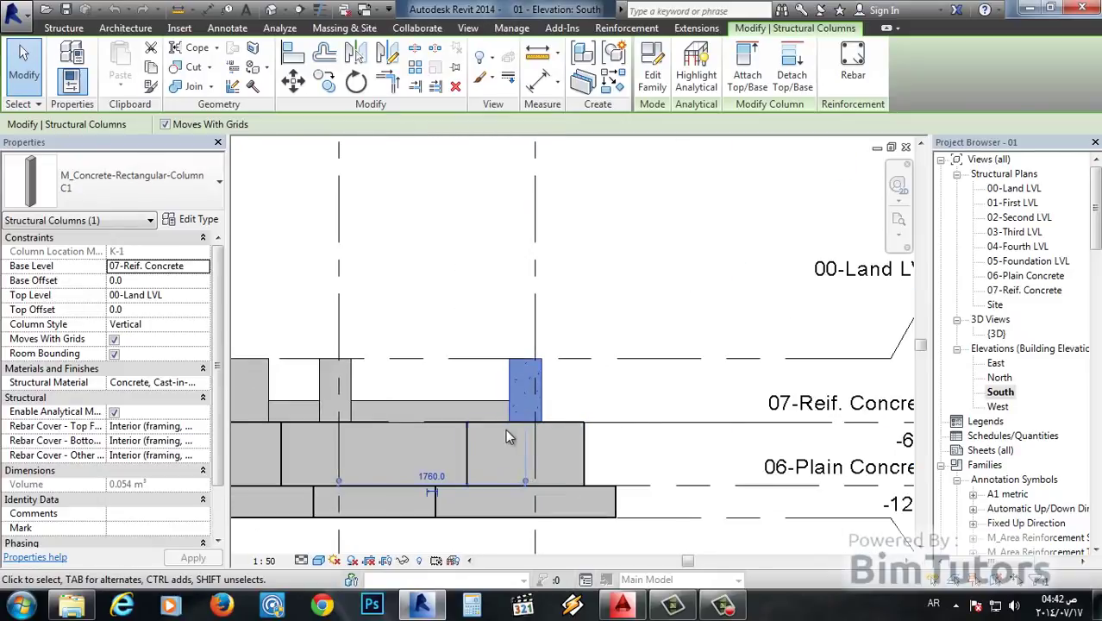
middle_drag(607, 401, 526, 390)
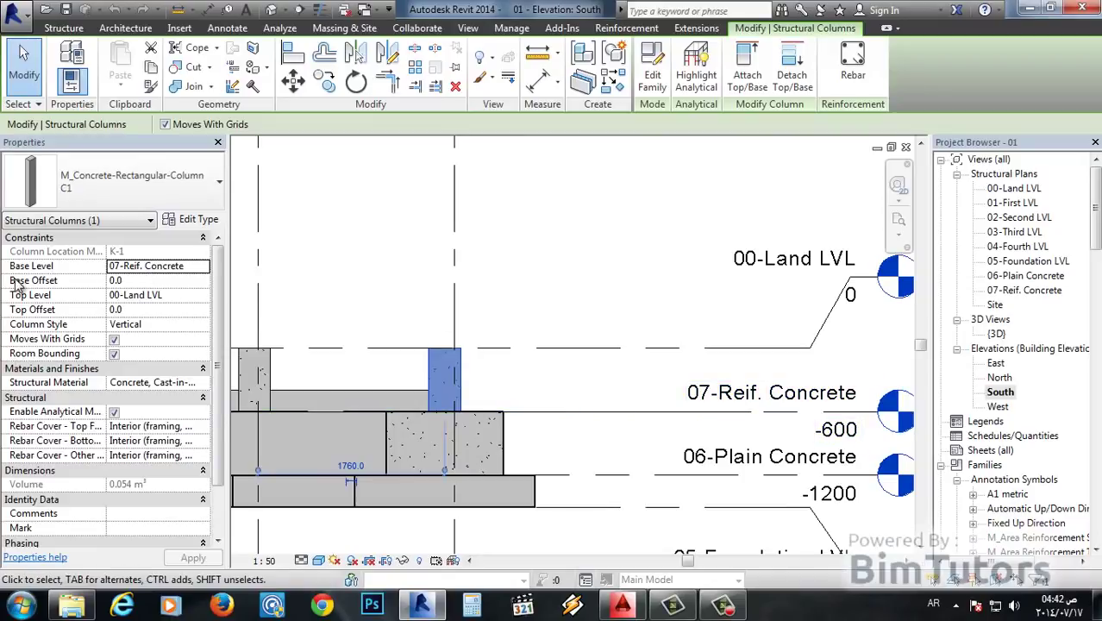
click(126, 281)
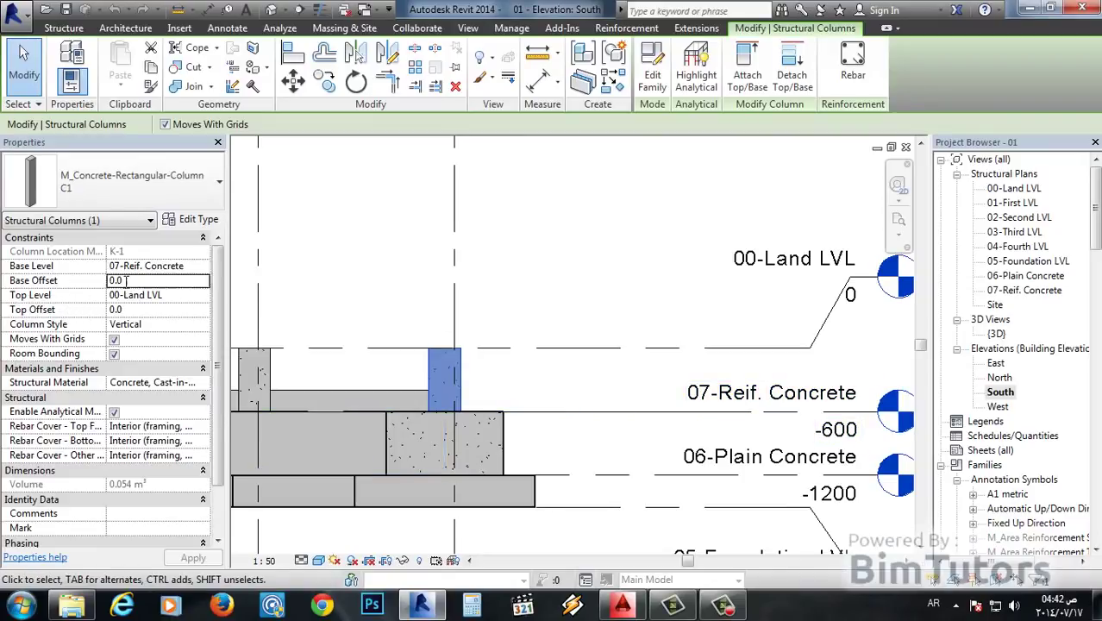
key(Return)
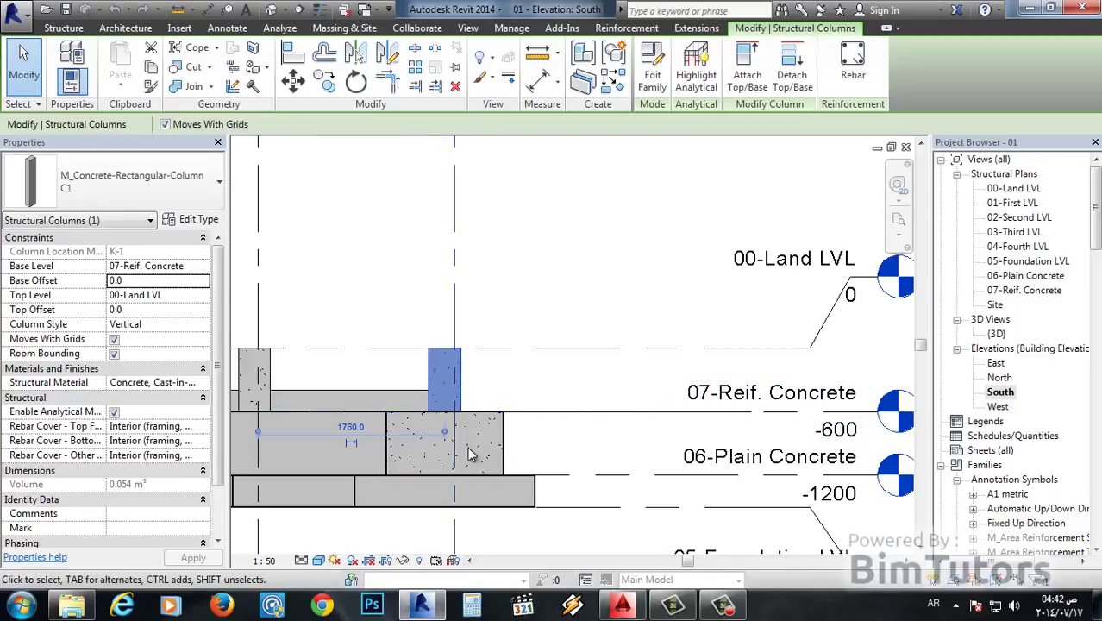
click(135, 281)
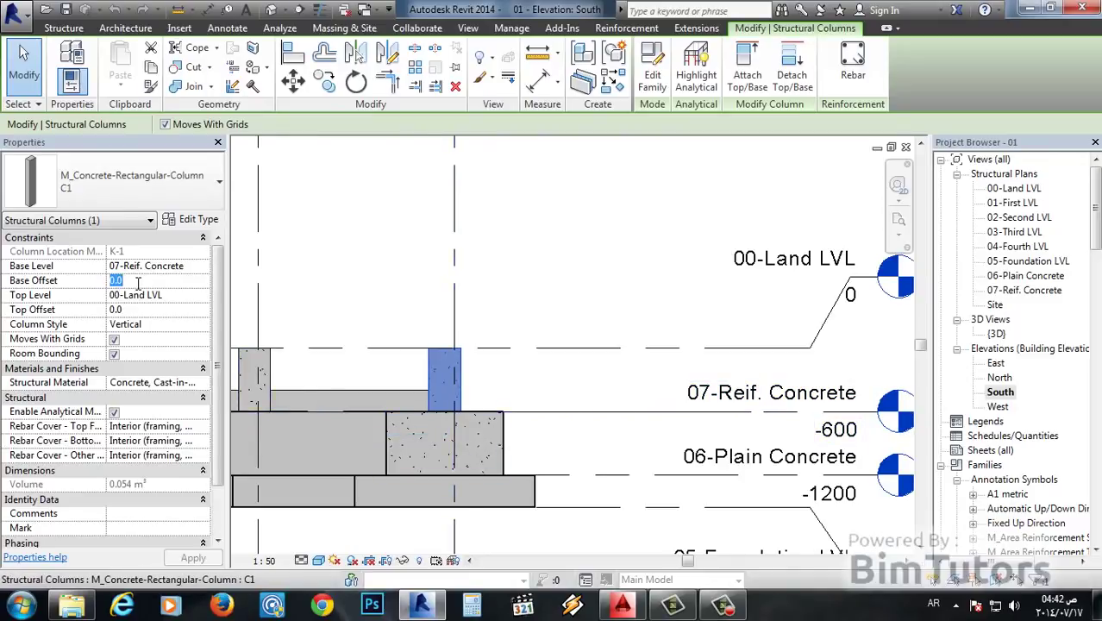
Enter a Base Offset of 100 for the C1 column and accept the attached-footing warning.
text(10)
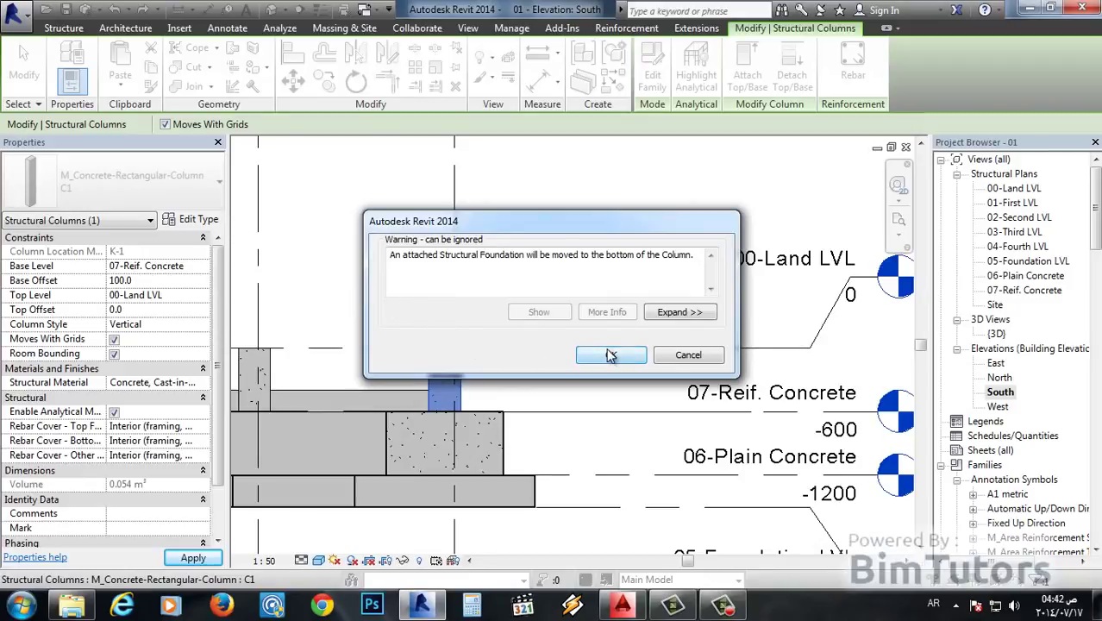
click(661, 316)
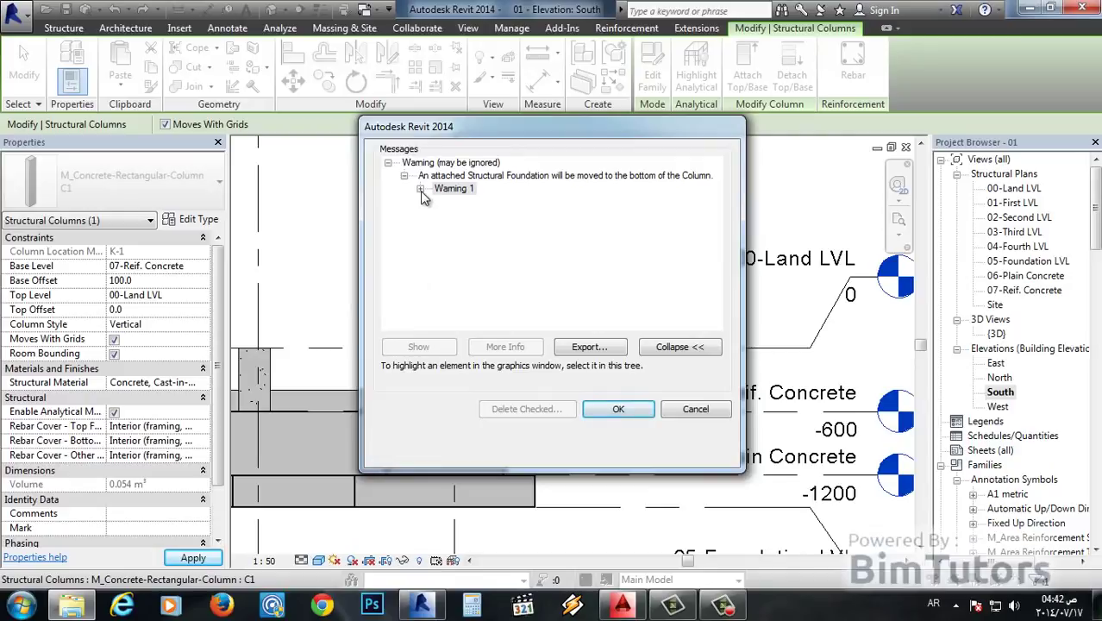
click(420, 190)
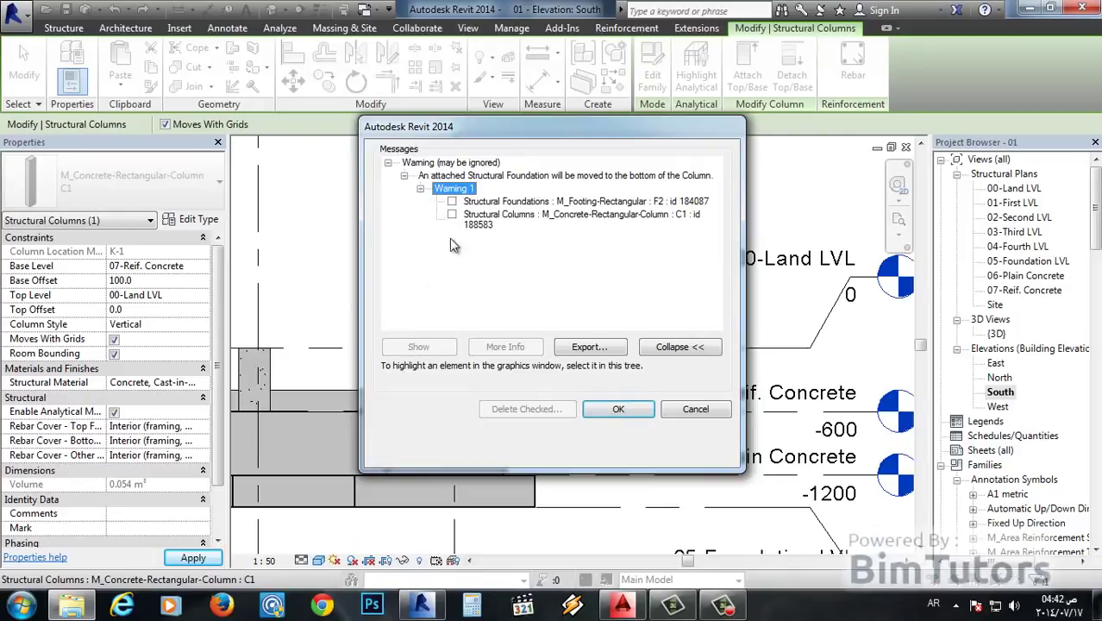
click(618, 409)
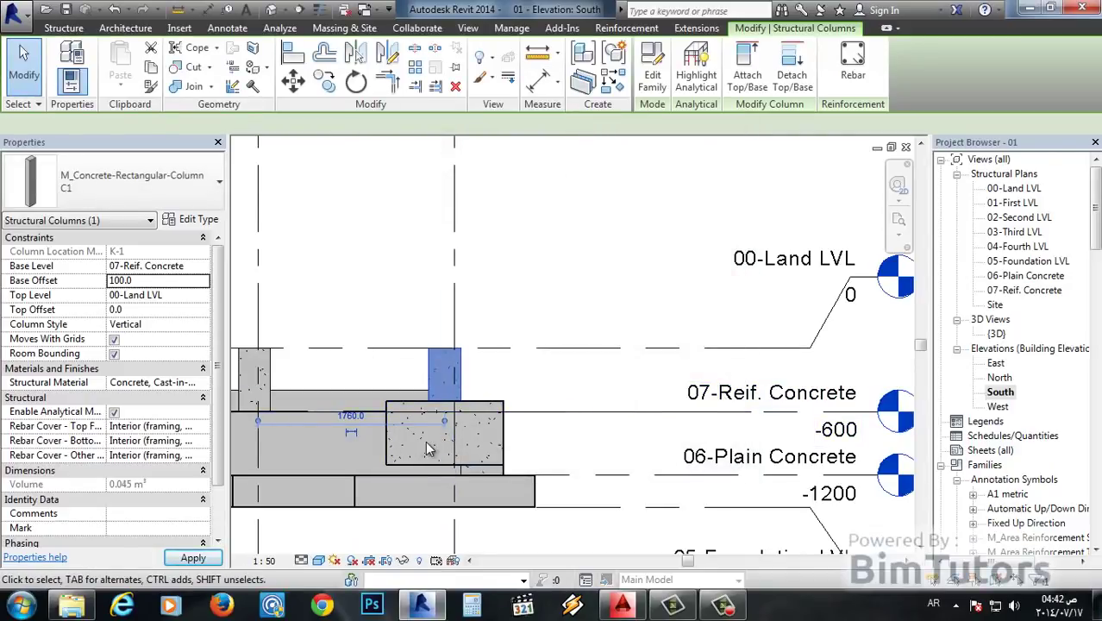
scroll(425, 441, up, 2)
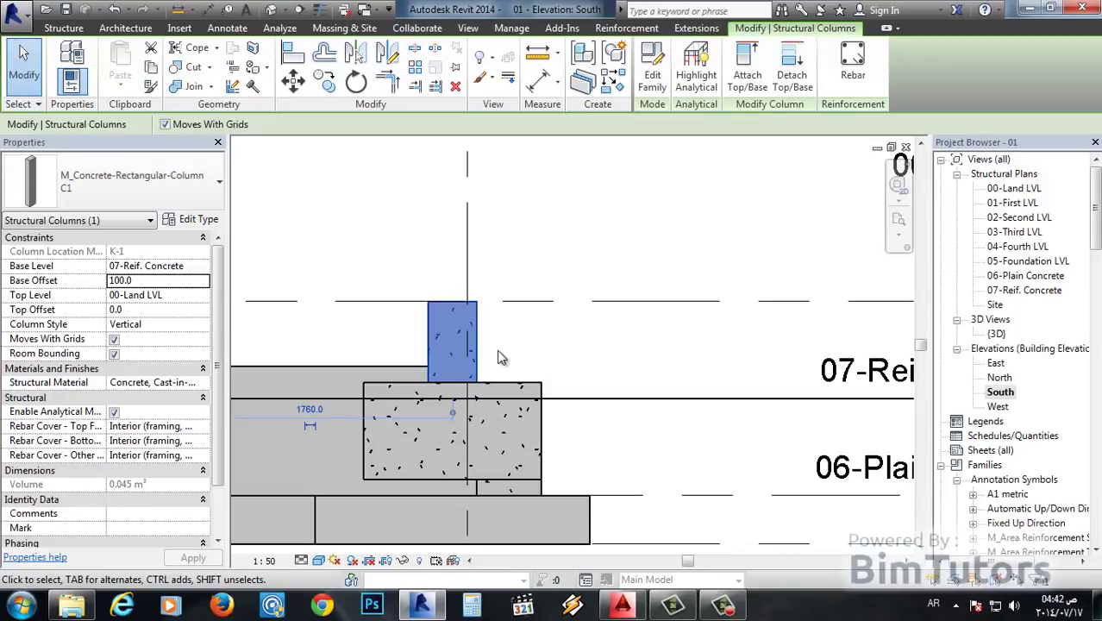
double_click(160, 280)
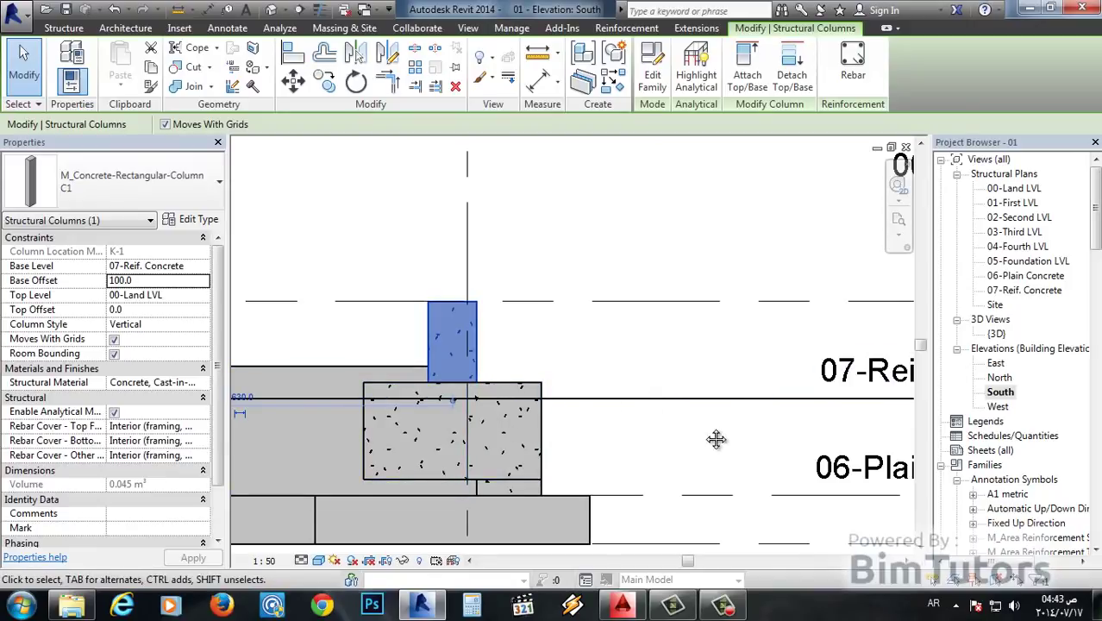
Measure the 100 gap between the footing top and the raised column base.
middle_drag(716, 440, 590, 413)
scroll(470, 325, up, 3)
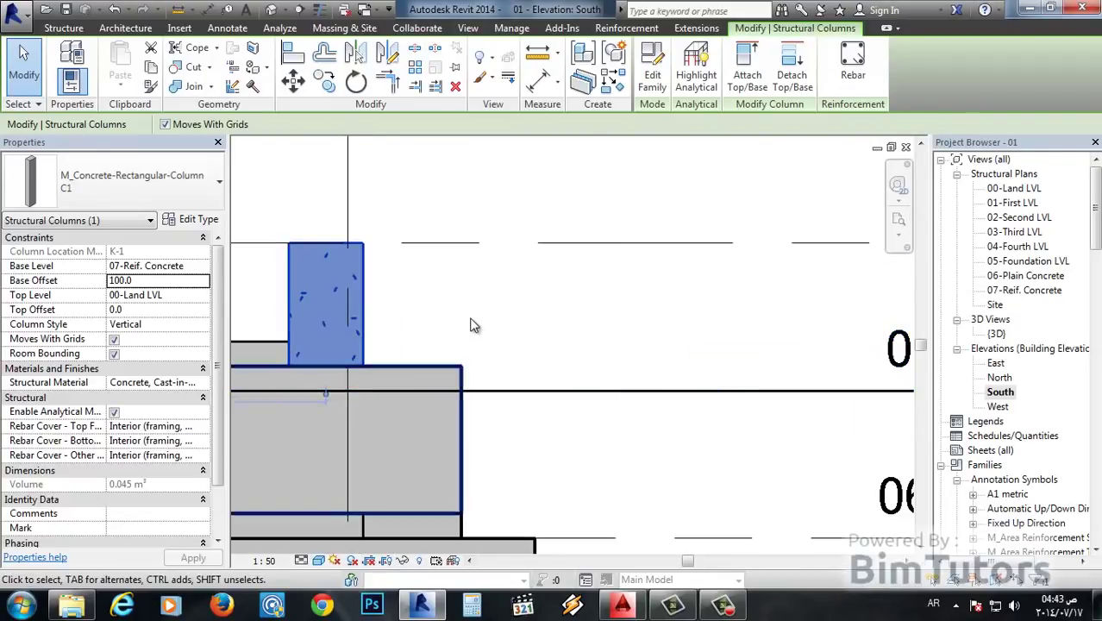
click(470, 325)
click(178, 9)
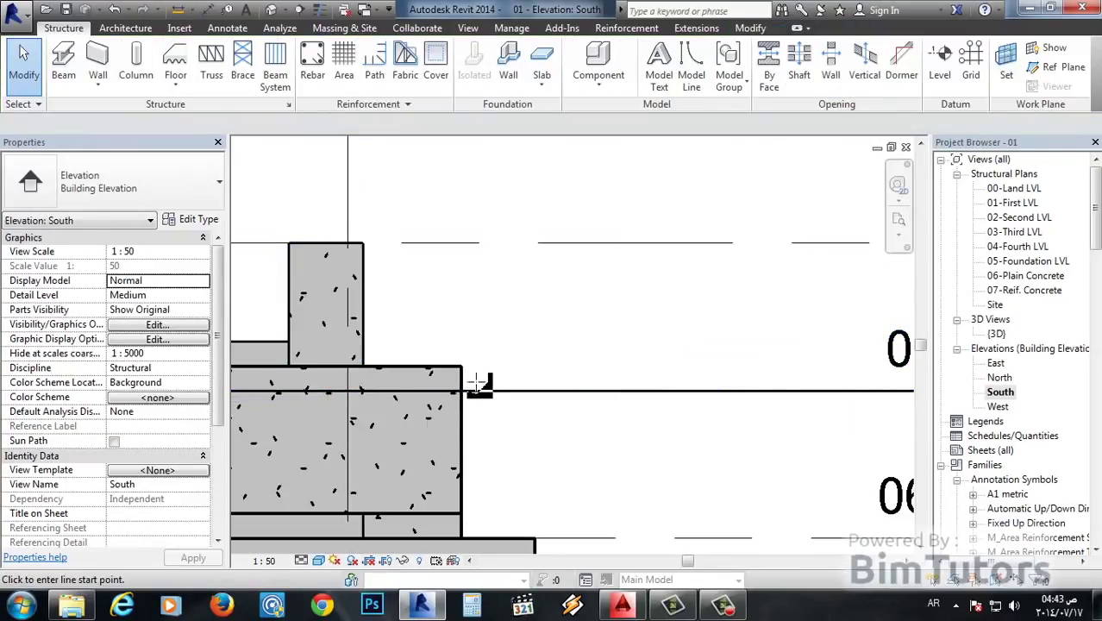
click(461, 366)
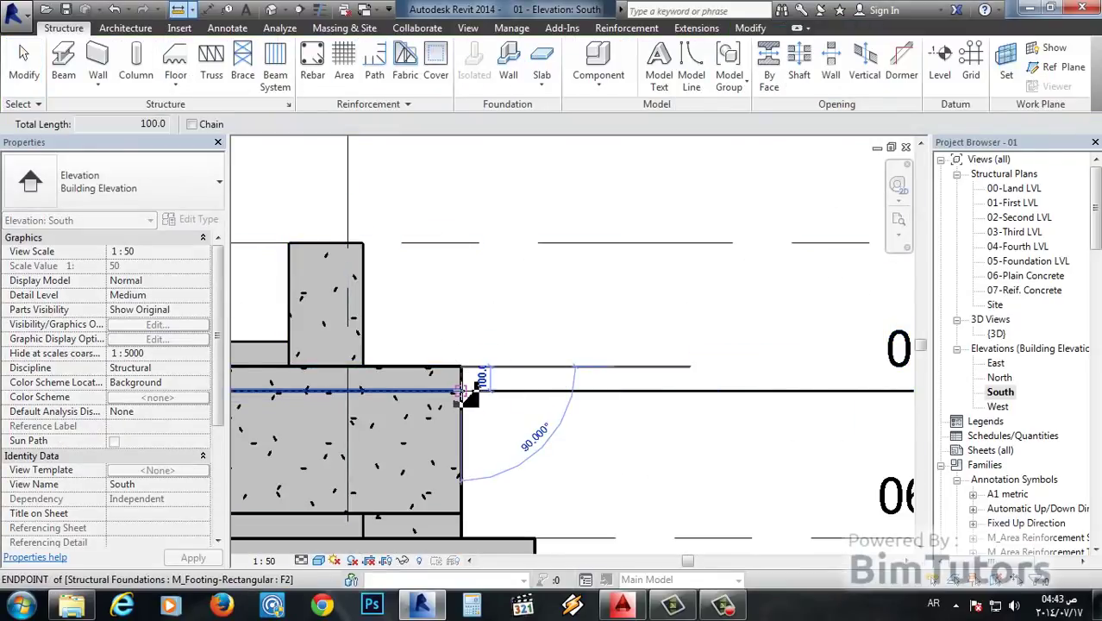
click(463, 392)
scroll(485, 380, up, 2)
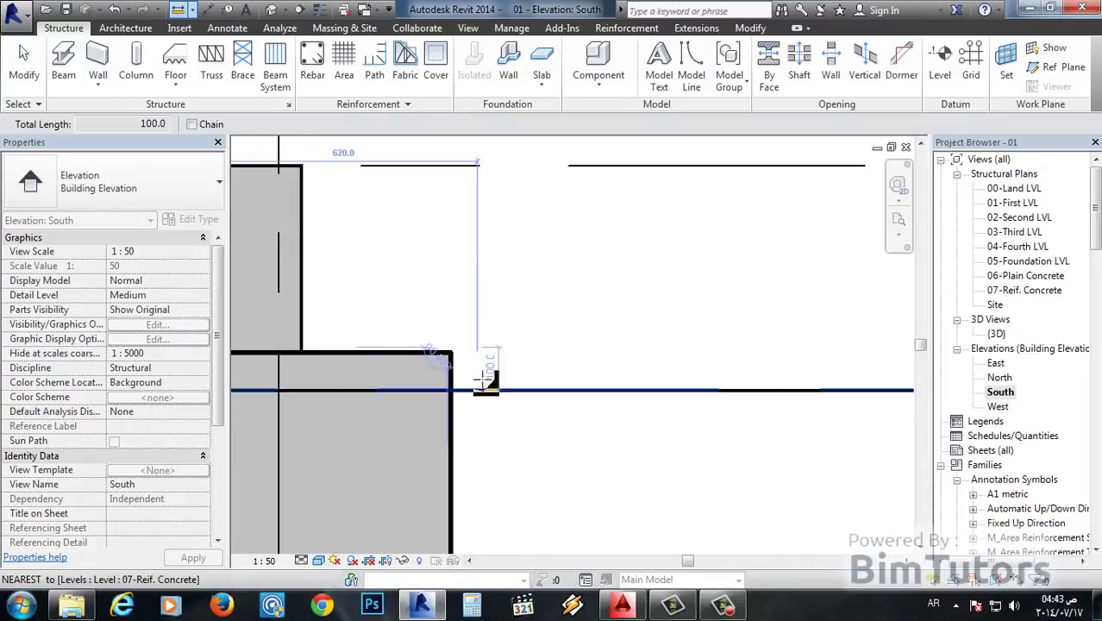
click(15, 79)
scroll(380, 273, down, 2)
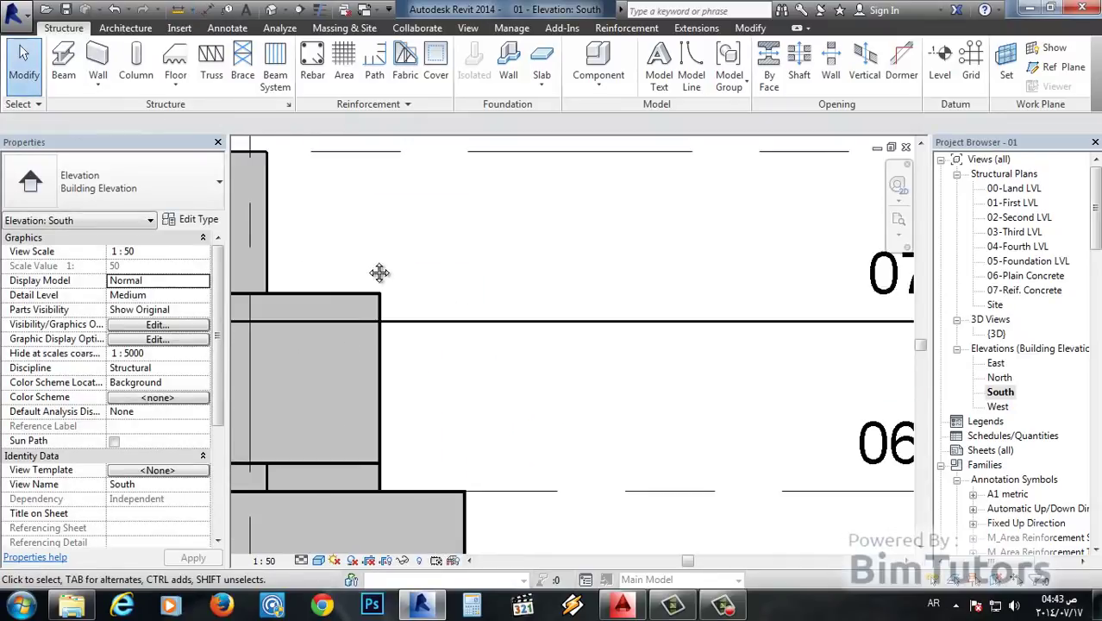
middle_drag(380, 273, 565, 322)
Set the concrete column's Base Offset to 0 and accept moving the footing beneath it.
click(426, 289)
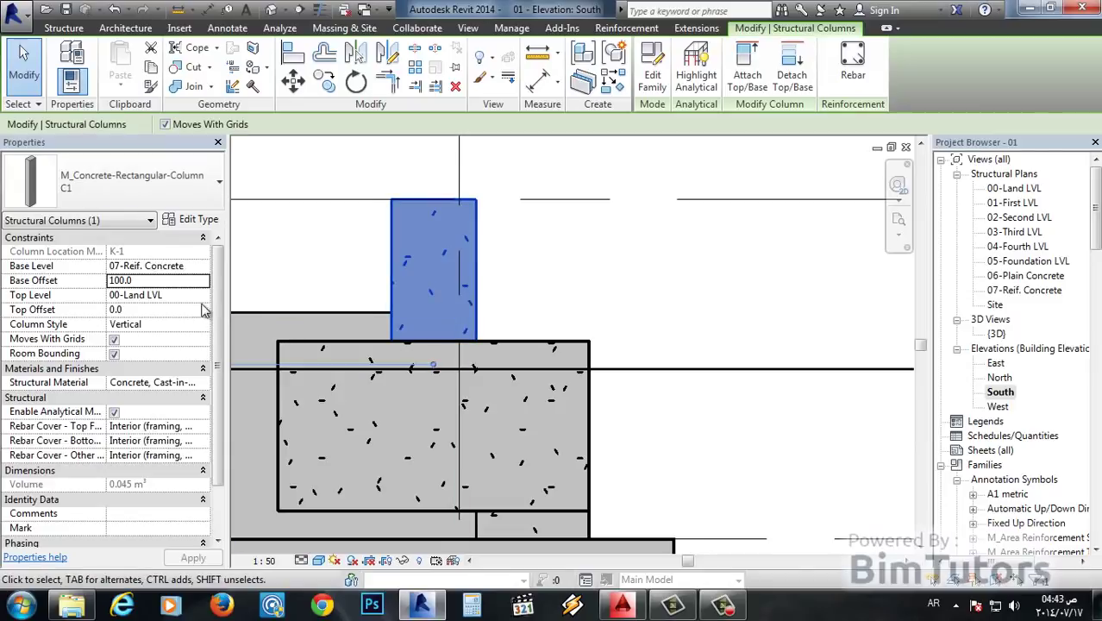
click(160, 280)
text(0)
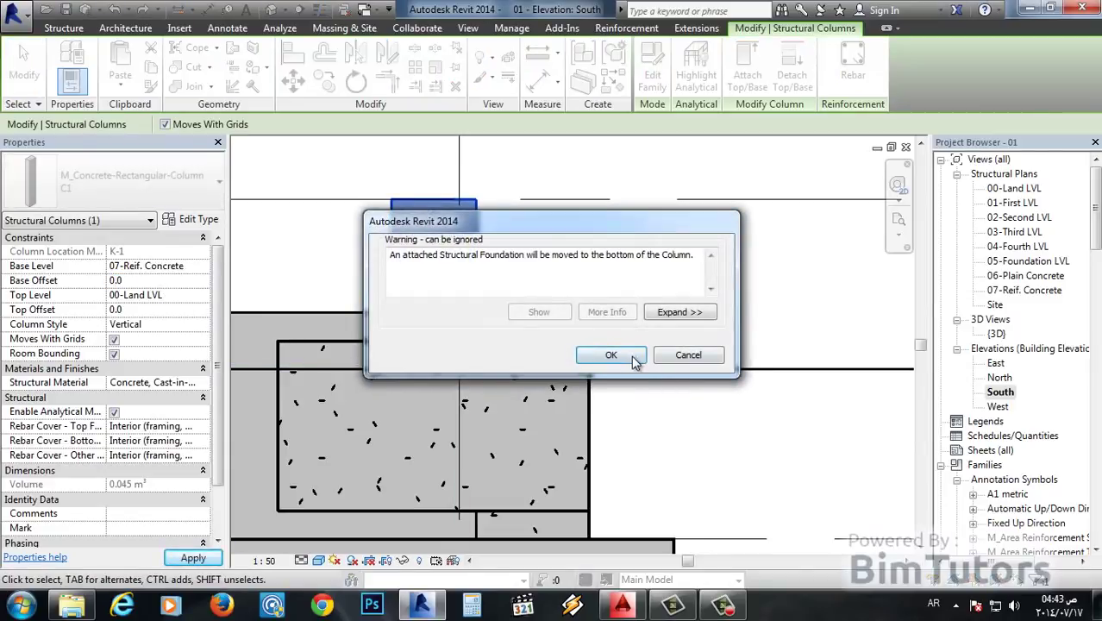
click(632, 361)
click(641, 353)
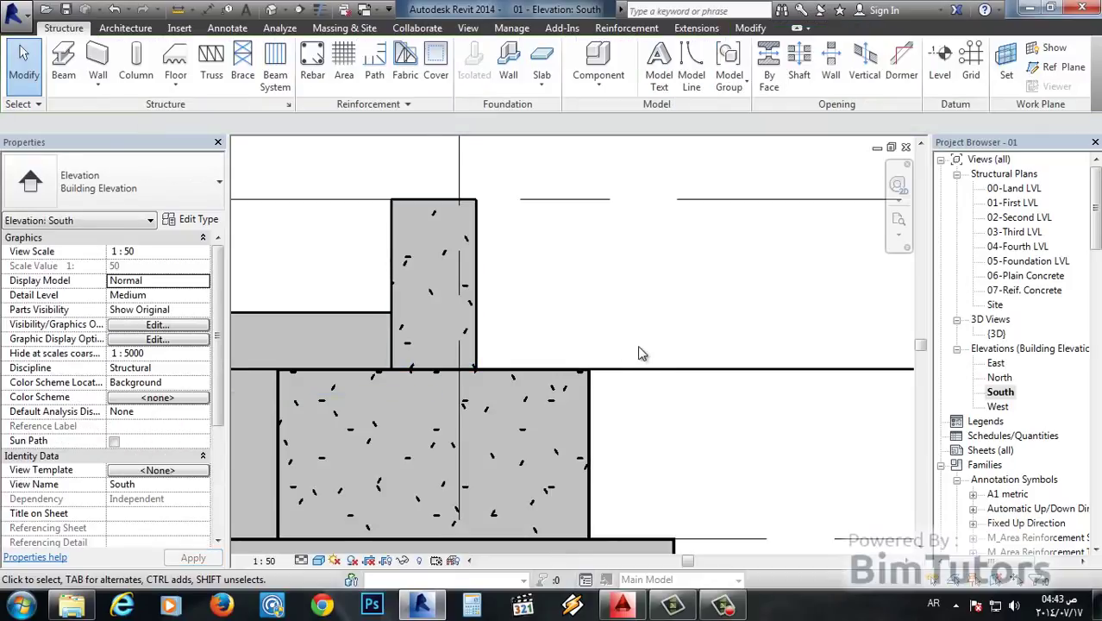
scroll(641, 352, down, 2)
scroll(552, 384, down, 1)
scroll(388, 384, down, 1)
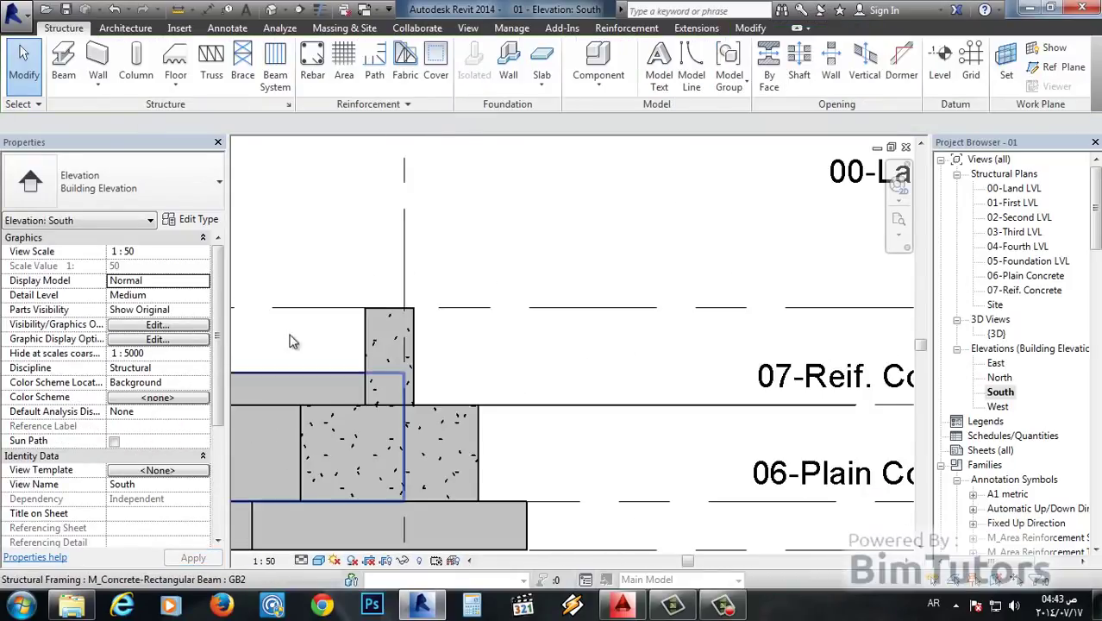
Select the concrete column, zoom out to show the level heads, and select its Top Offset value.
click(401, 345)
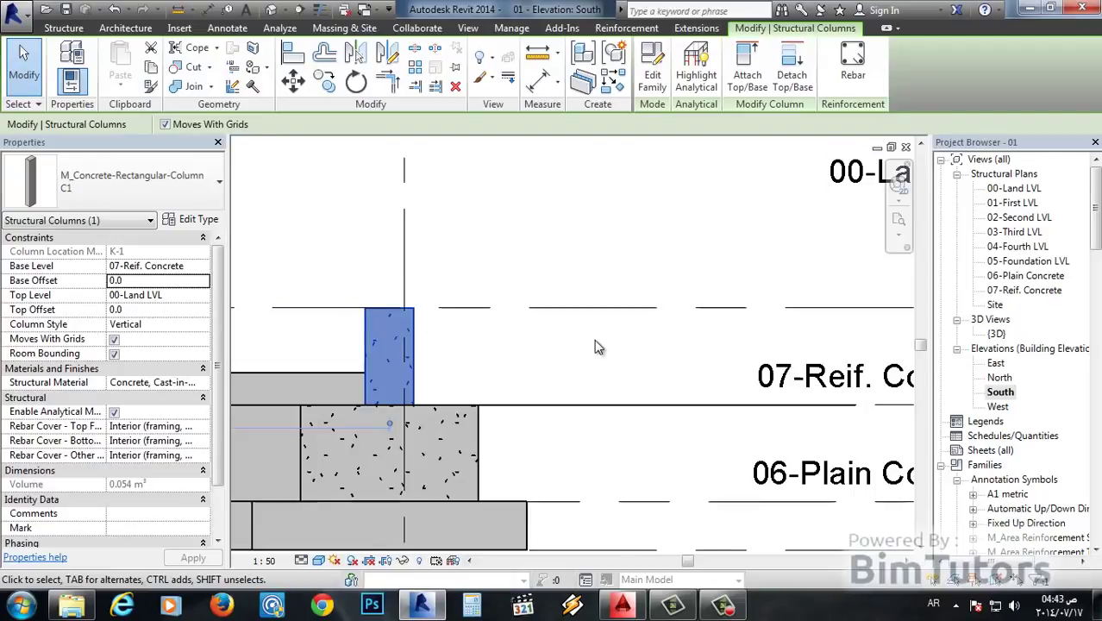
scroll(517, 349, down, 1)
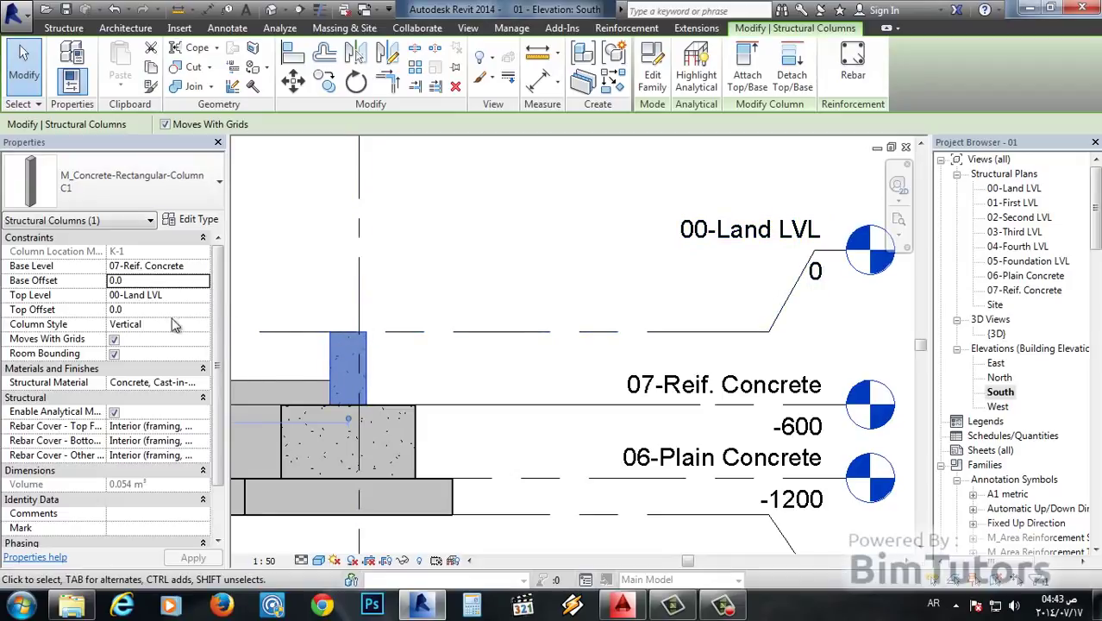
click(145, 310)
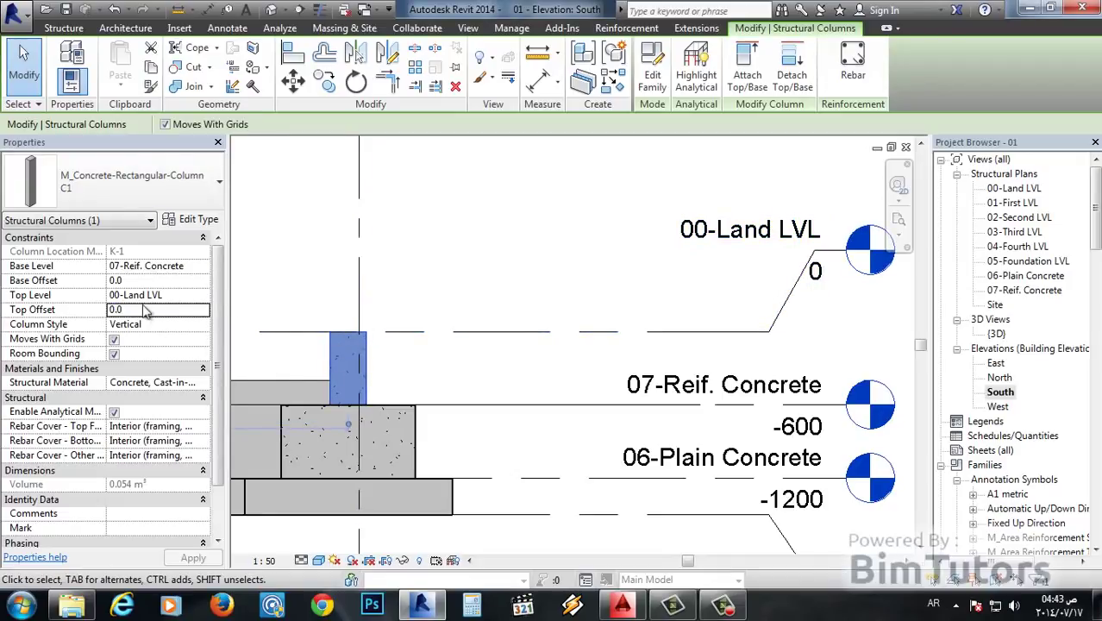
double_click(141, 311)
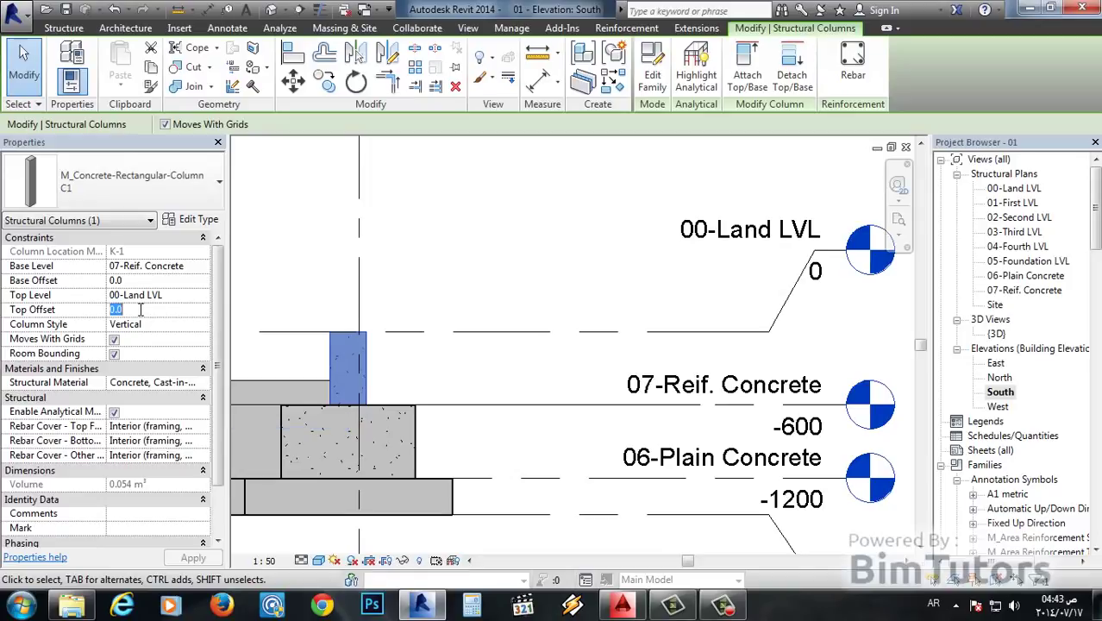
Try Top Offset values of 100 and then -150 on the column.
text(10)
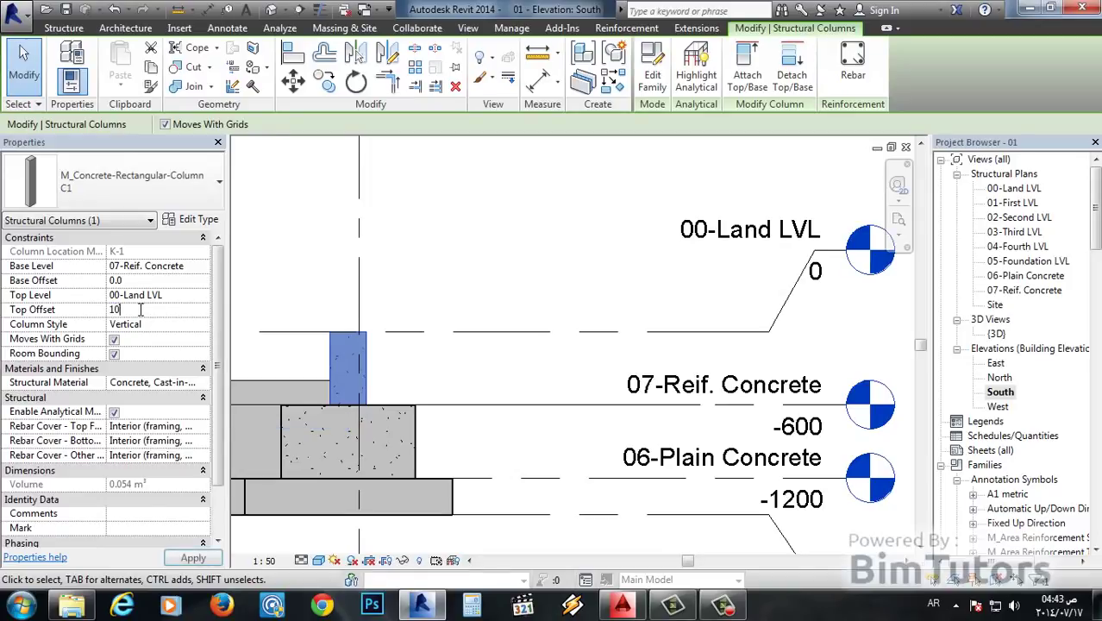
text(0.0)
key(Return)
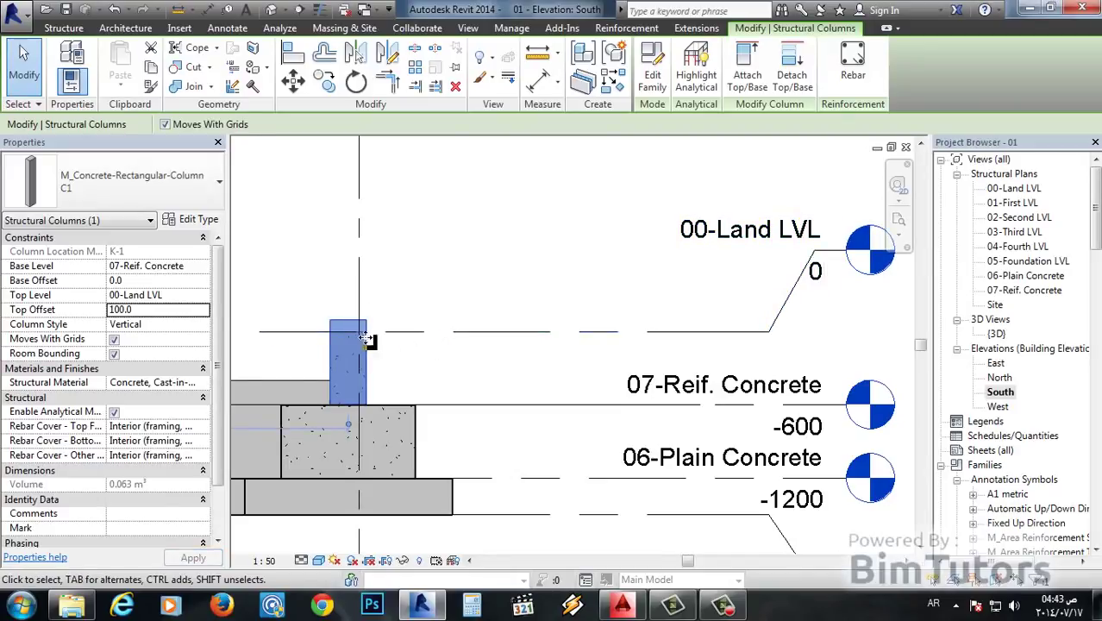
scroll(336, 345, up, 2)
double_click(198, 310)
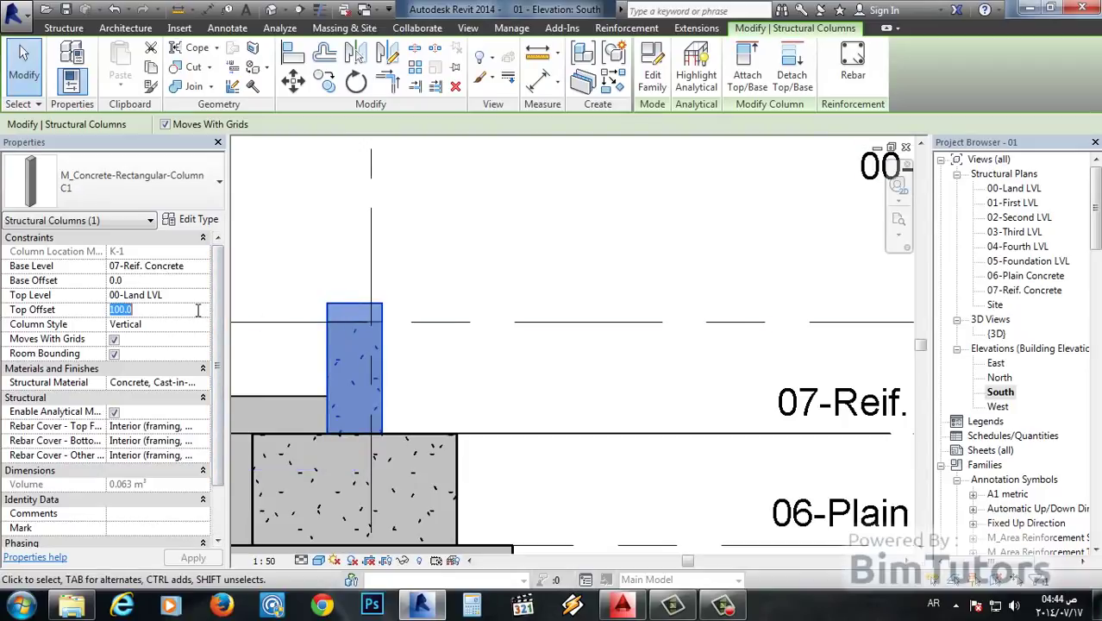
text(-15)
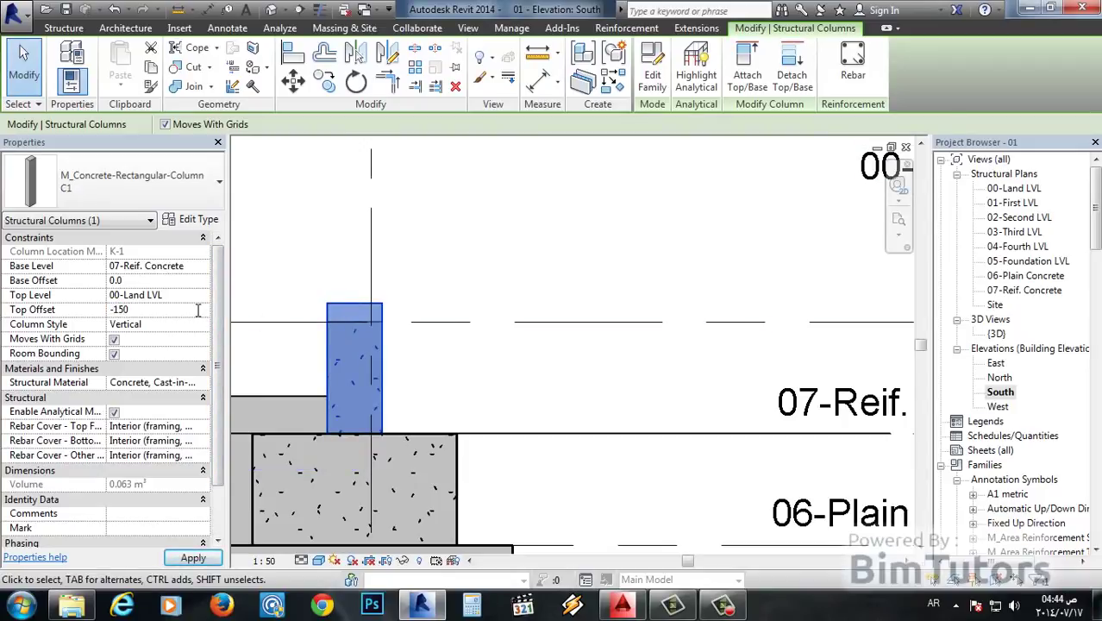
key(Return)
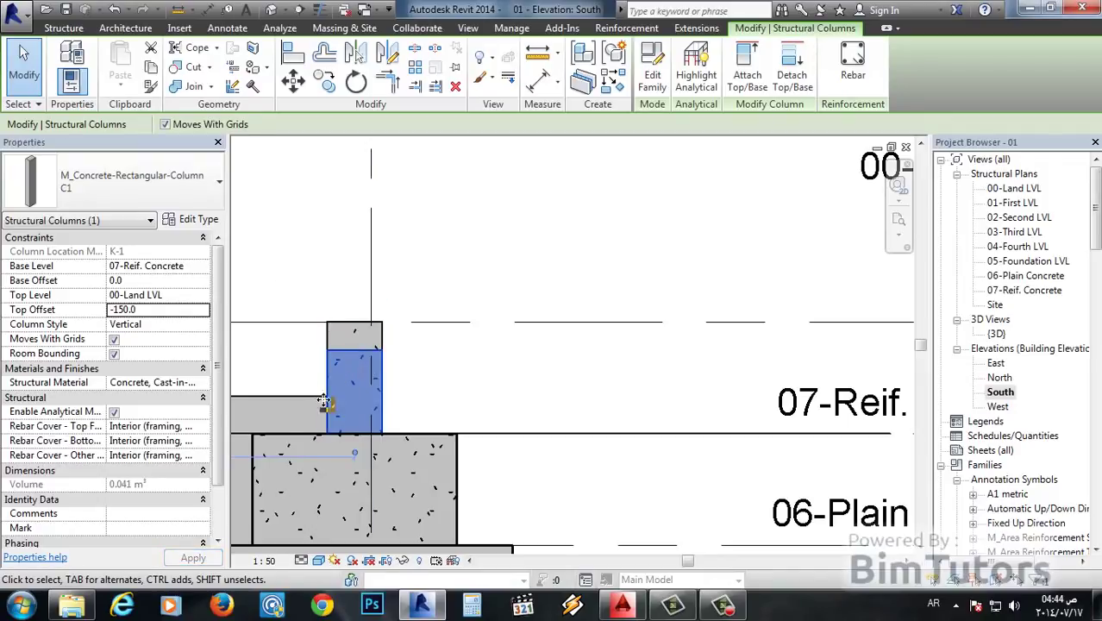
Reset the column's Top Offset to 0 so it tops out at 00-Land LVL.
scroll(320, 407, up, 2)
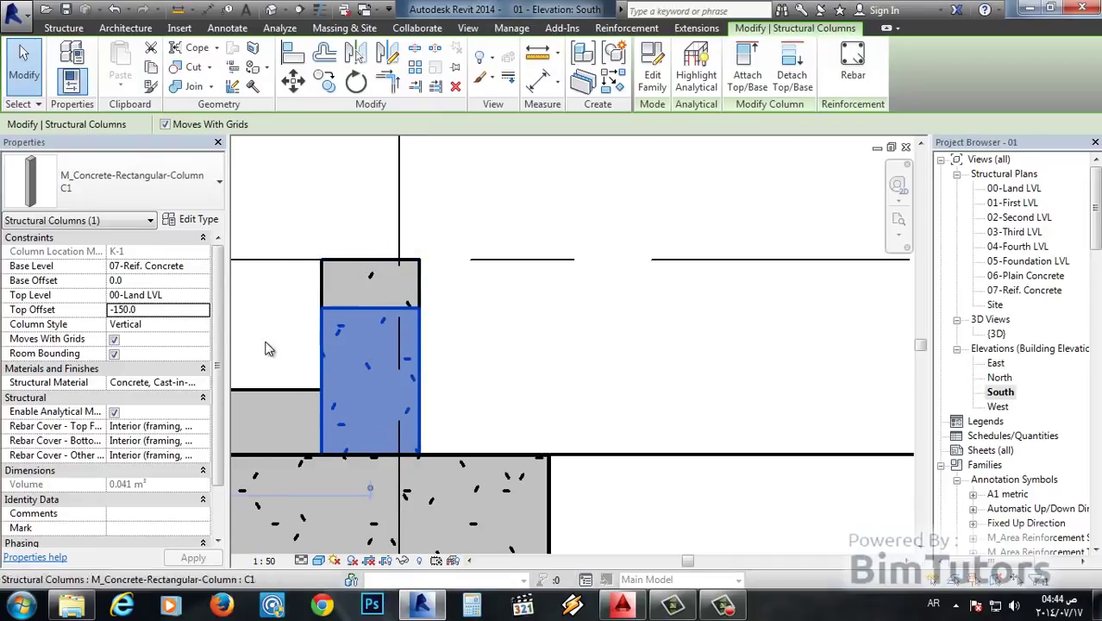
double_click(166, 310)
text(0)
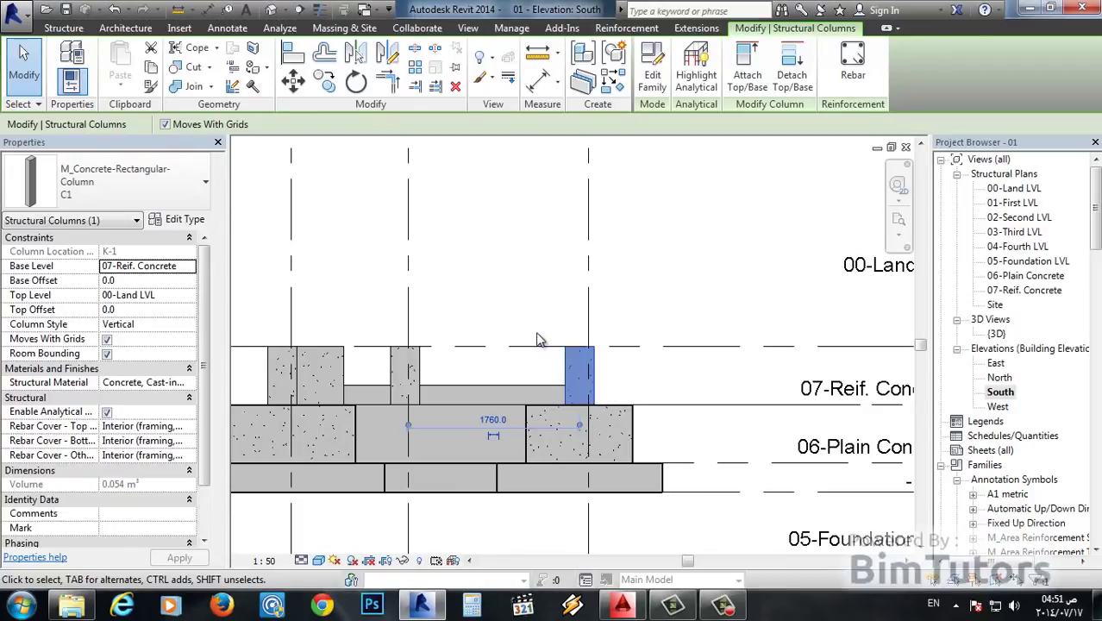
middle_drag(625, 376, 509, 350)
scroll(505, 350, up, 2)
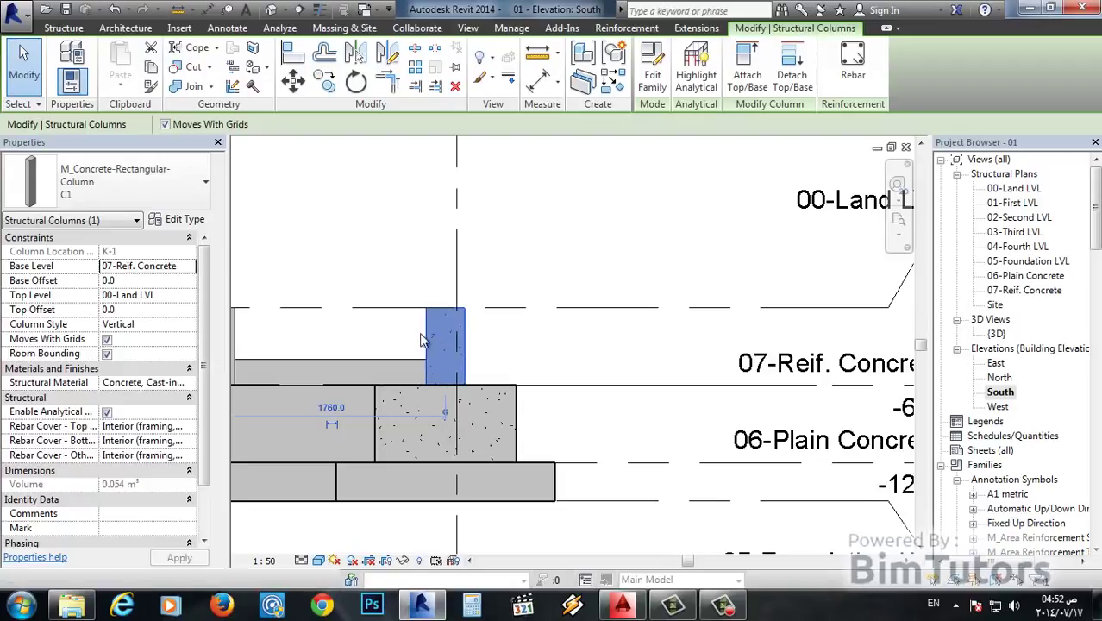
In the Material Browser, assign Concrete - Cast-in-Place Concrete - 35 MPa to the C1 column.
click(143, 382)
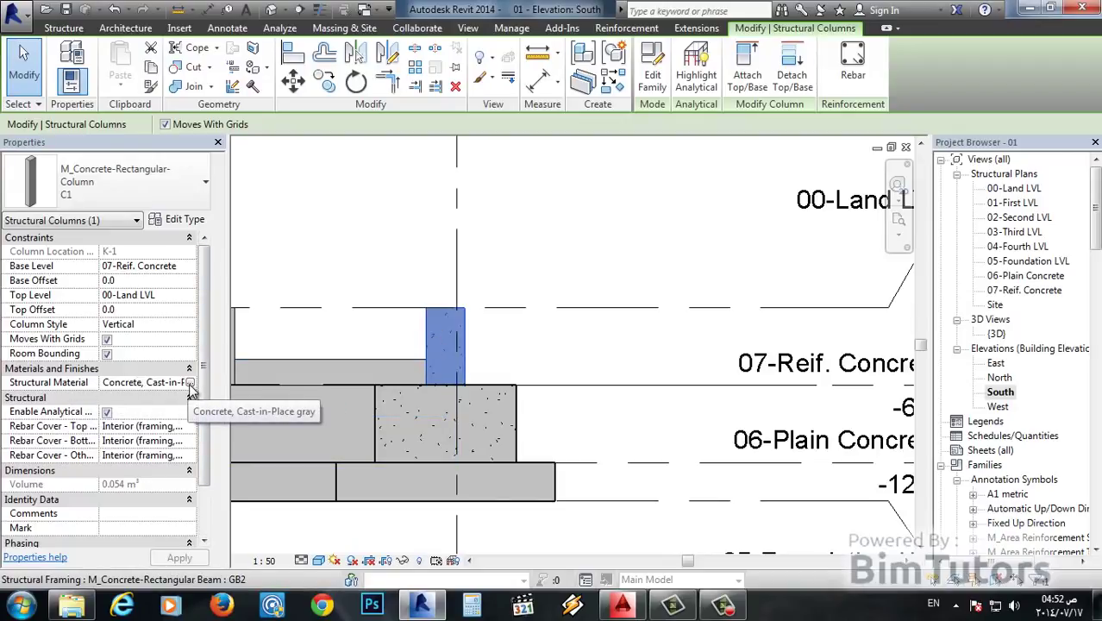
click(188, 383)
click(190, 383)
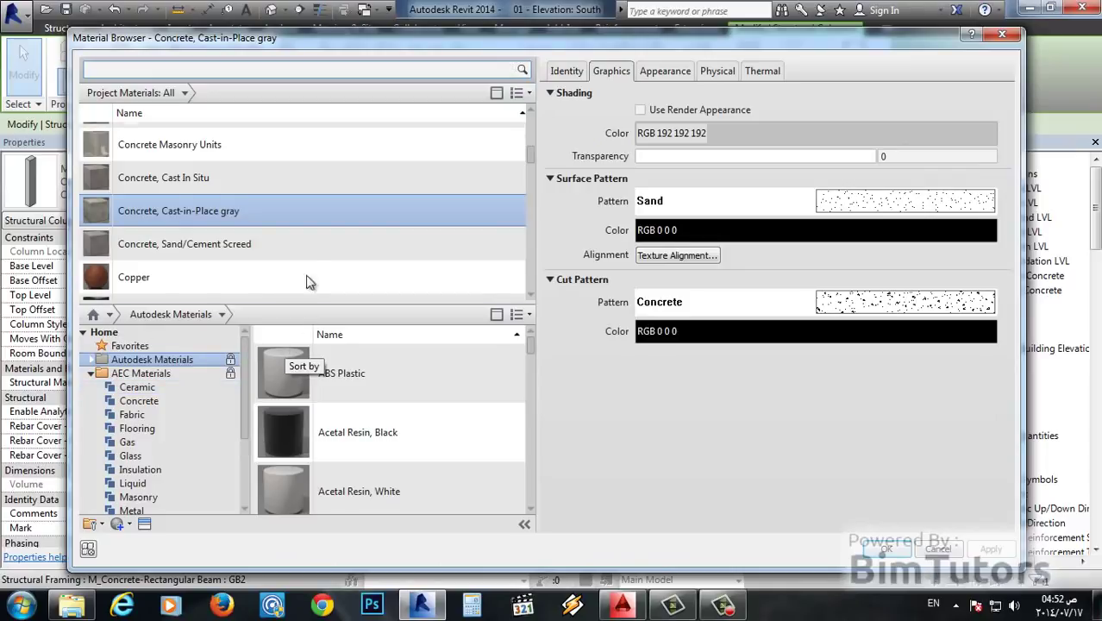
scroll(509, 153, down, 1)
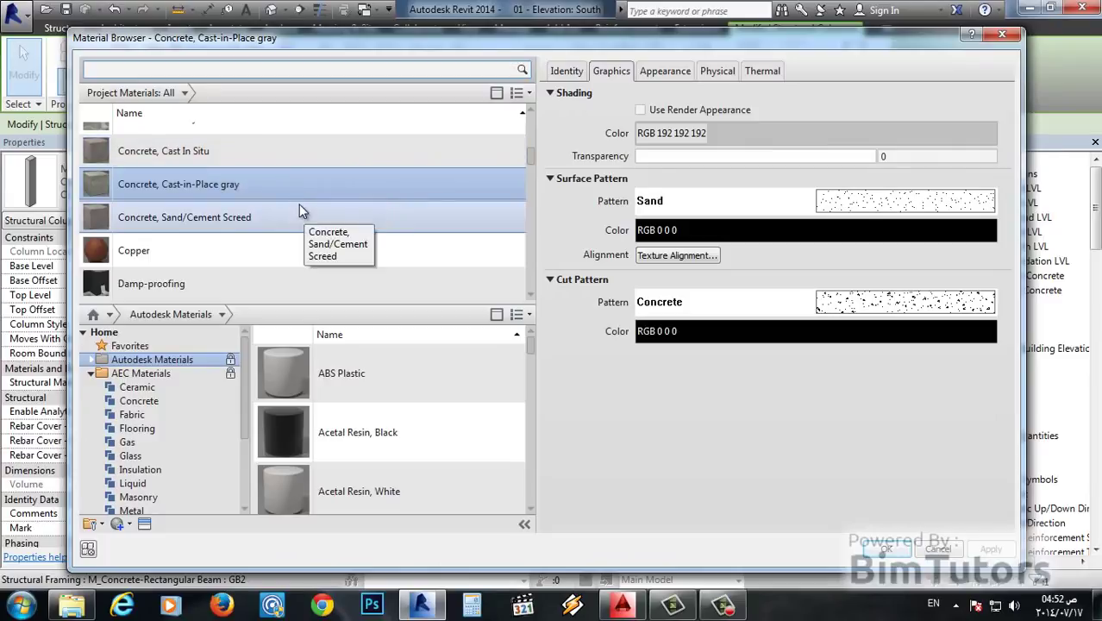
scroll(293, 199, up, 3)
scroll(384, 261, down, 1)
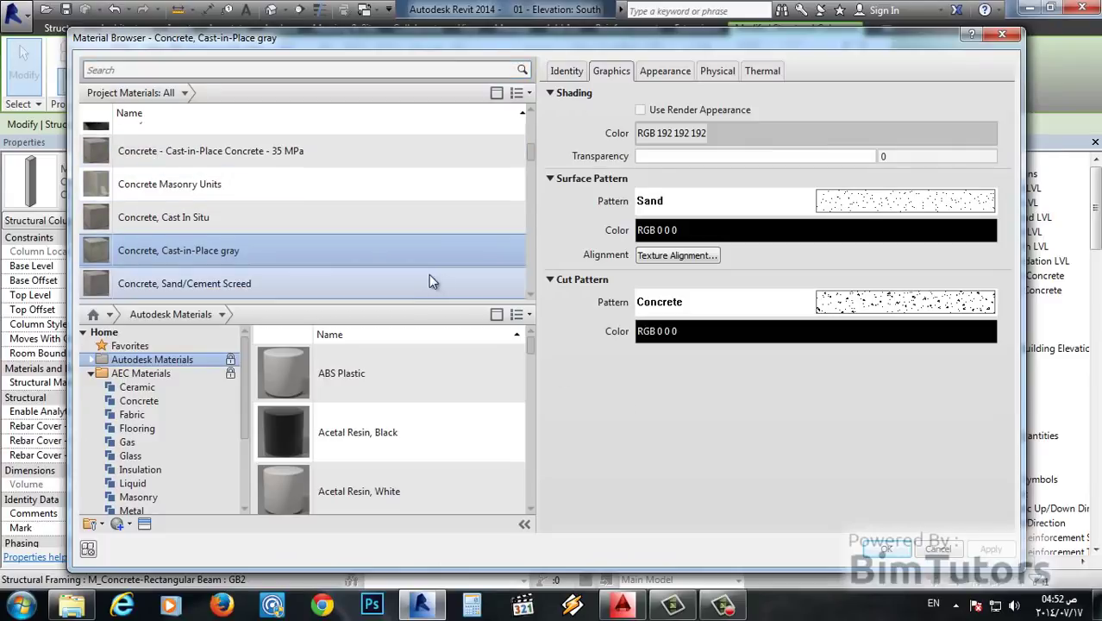
click(321, 153)
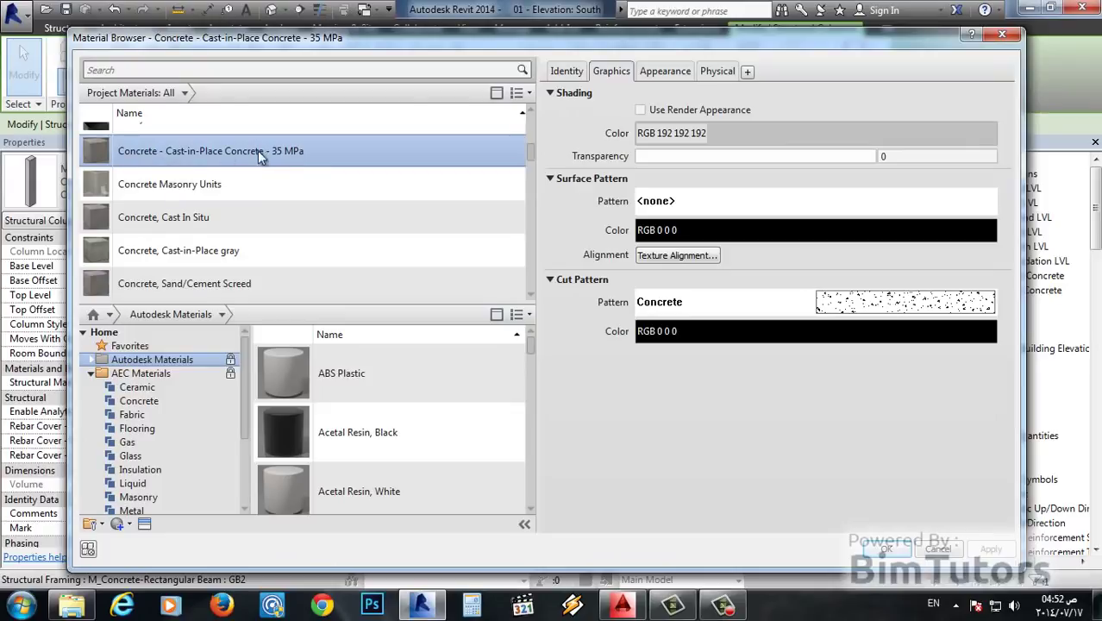
click(886, 548)
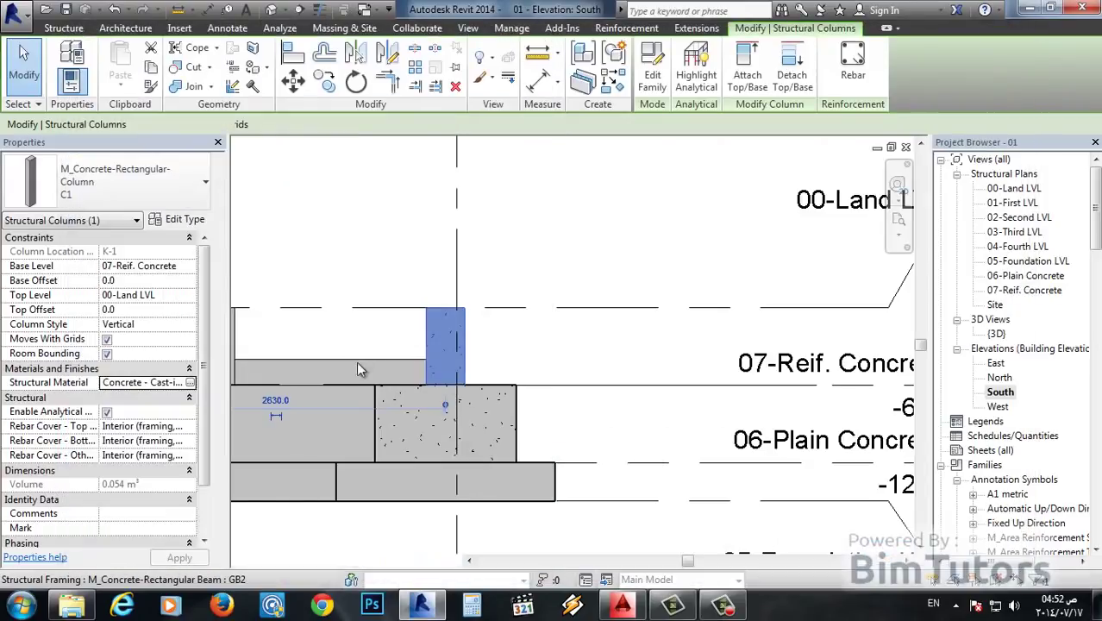
click(379, 338)
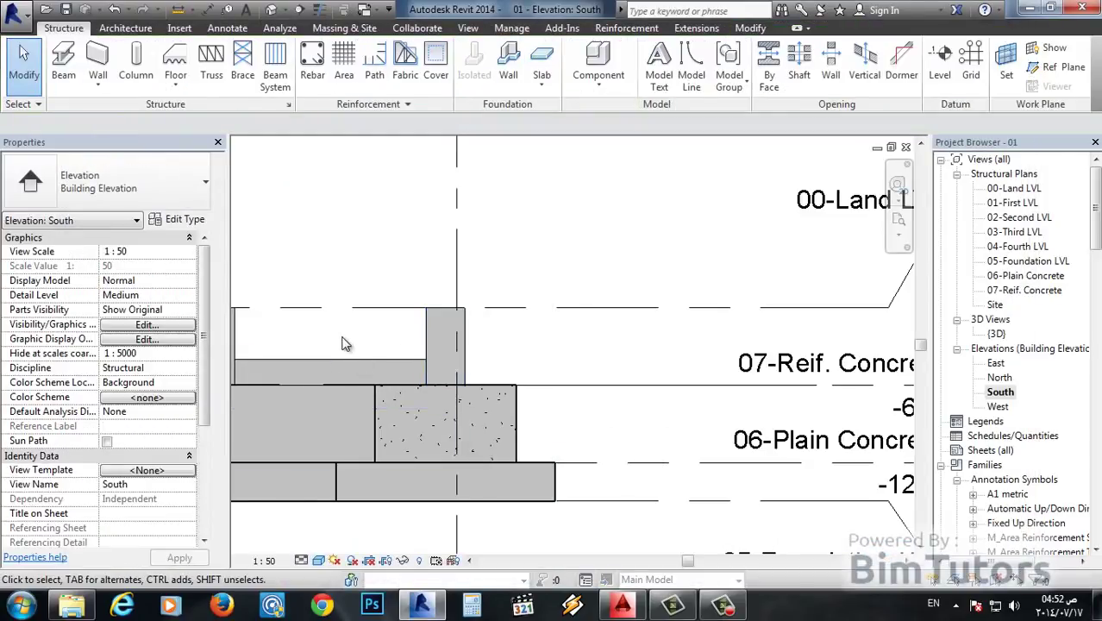
Select the C1 concrete column again to review its properties.
click(431, 337)
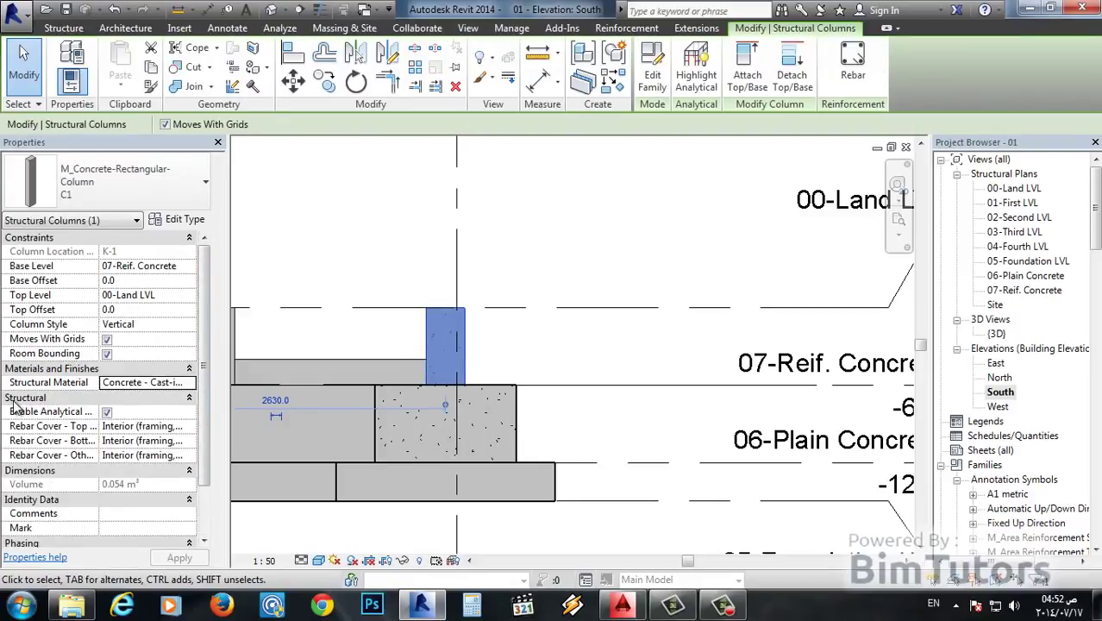
drag(209, 402, 210, 459)
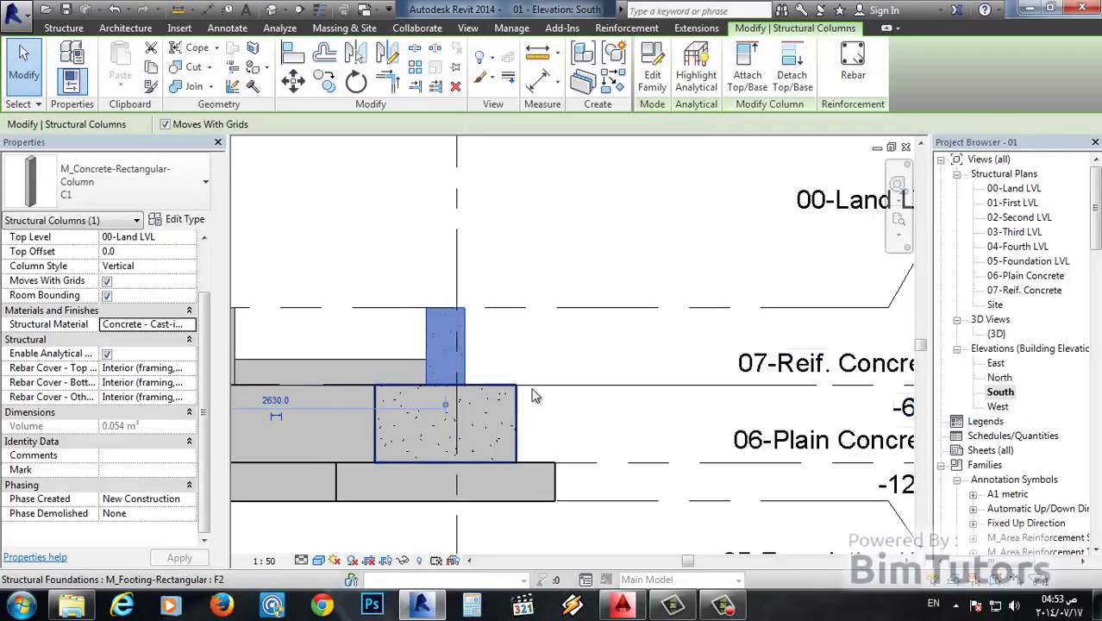
mouse_move(627, 382)
middle_down()
mouse_move(519, 415)
mouse_move(560, 475)
middle_up()
scroll(517, 405, down, 3)
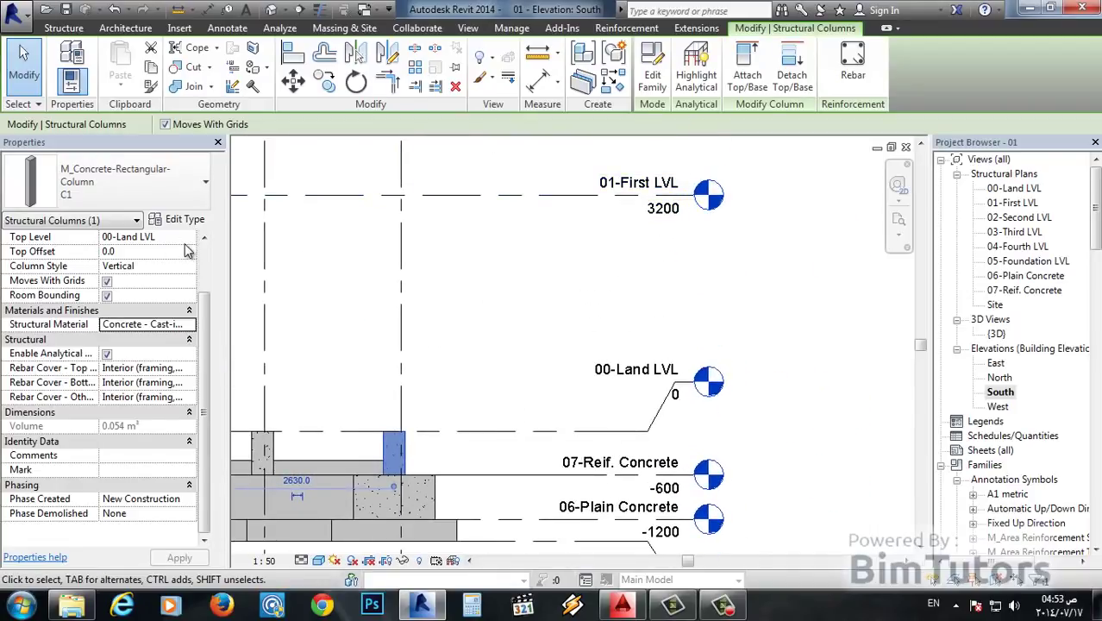
click(189, 237)
click(134, 278)
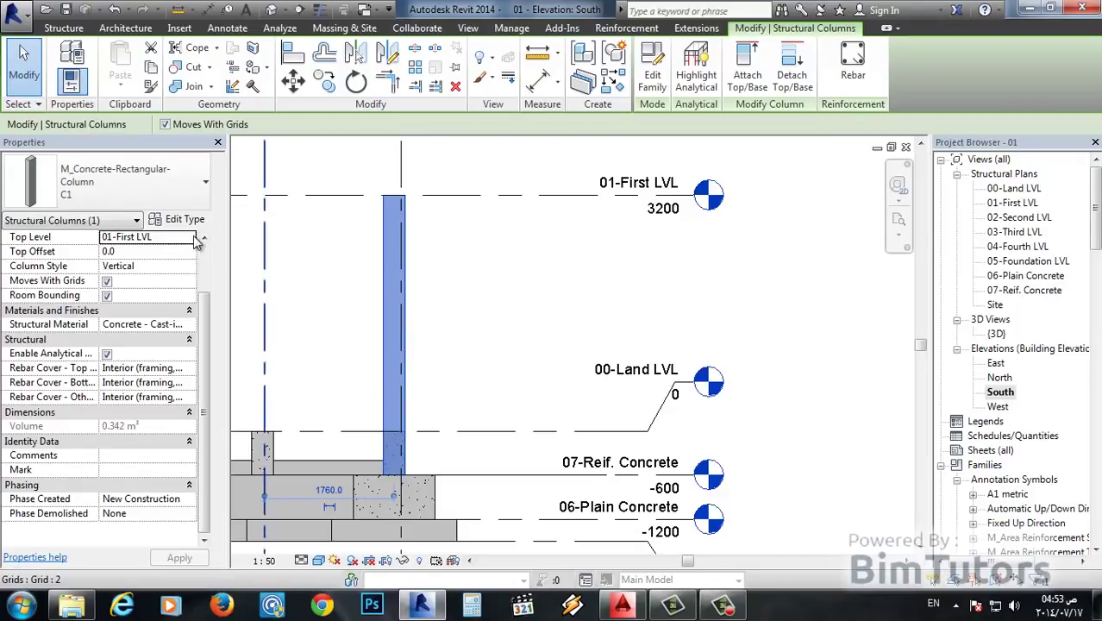
click(196, 240)
click(132, 292)
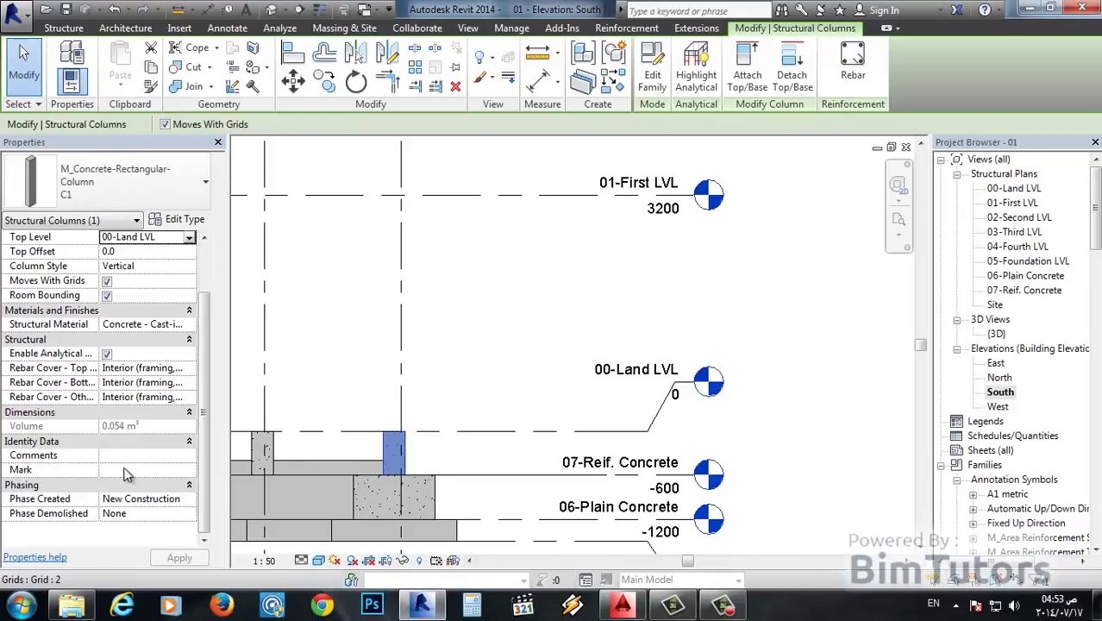
key(Return)
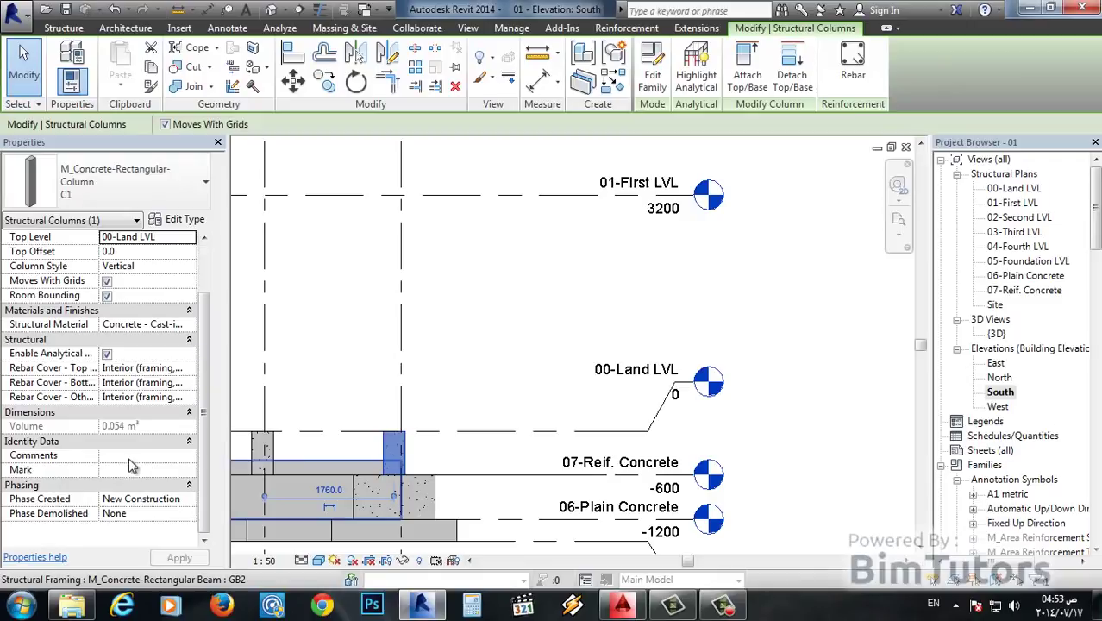
click(359, 376)
scroll(374, 308, down, 3)
scroll(374, 308, up, 1)
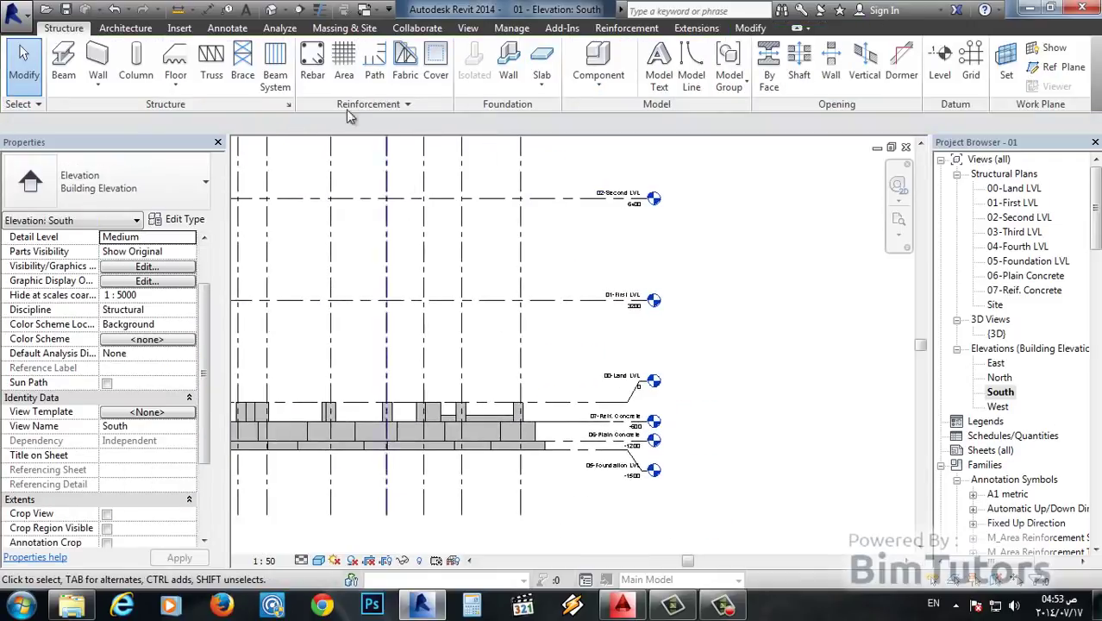
Open {3D}, window-select the whole model, and filter the selection to Structural Columns only.
click(269, 9)
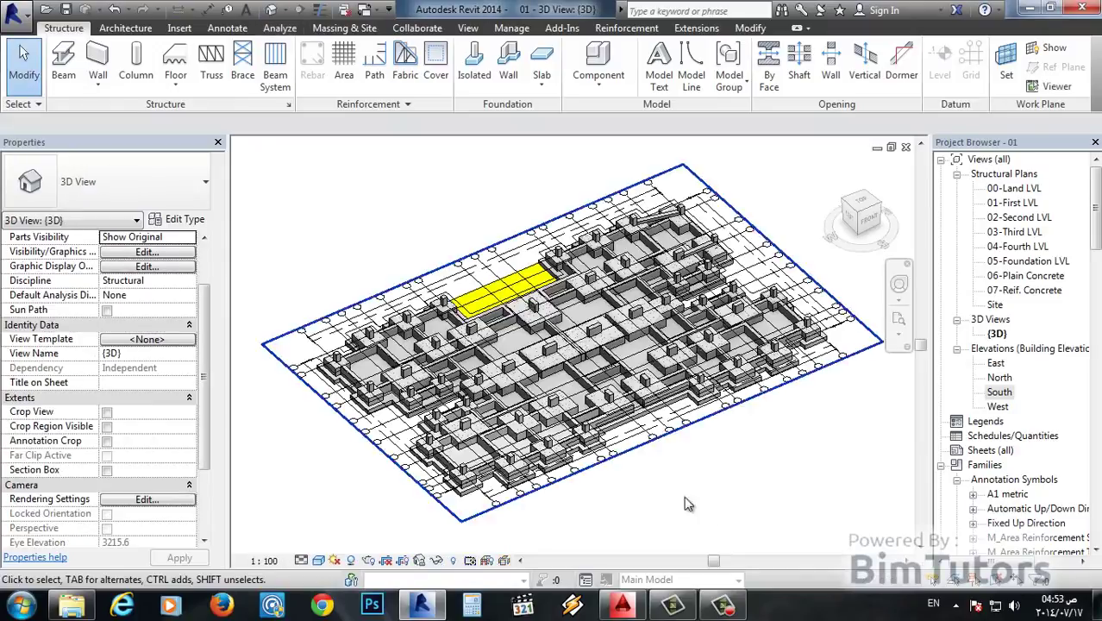
middle_drag(703, 501, 688, 516)
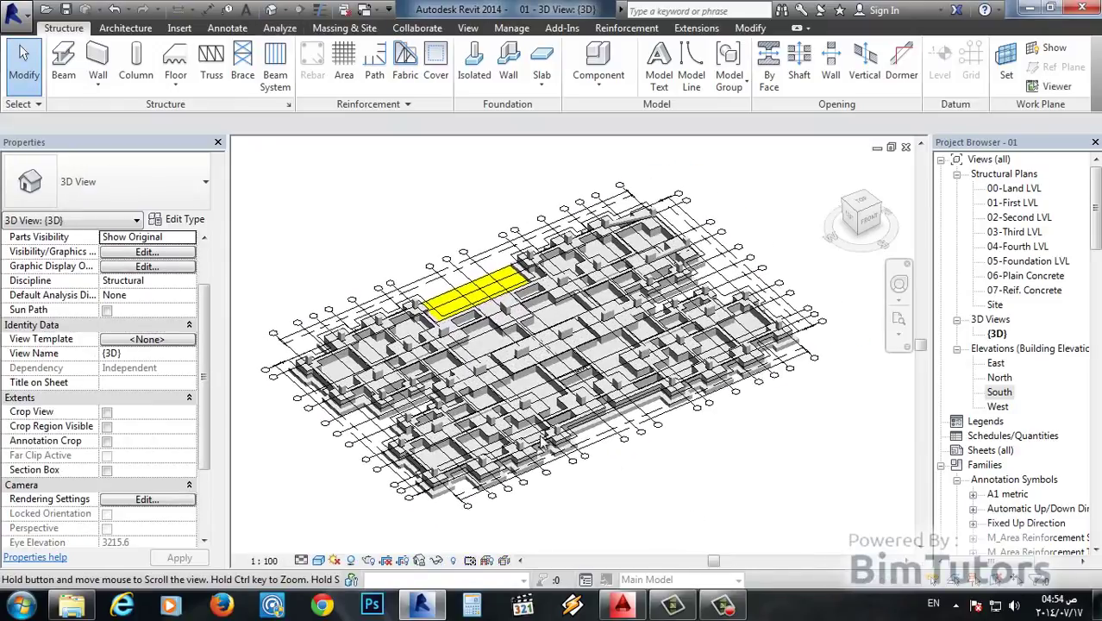
drag(262, 156, 850, 538)
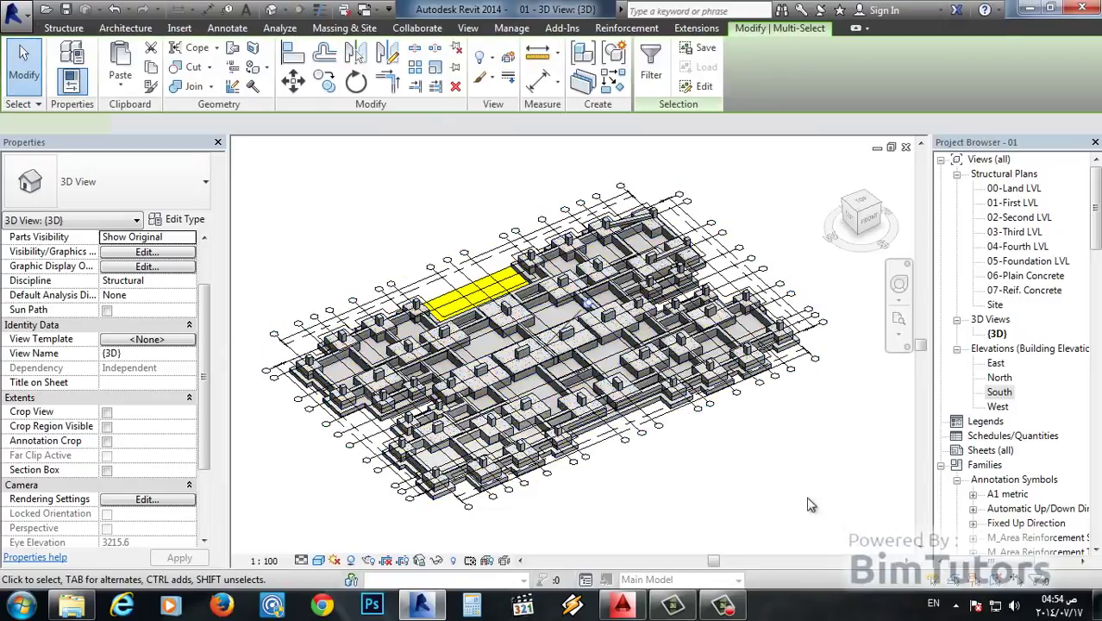
click(648, 67)
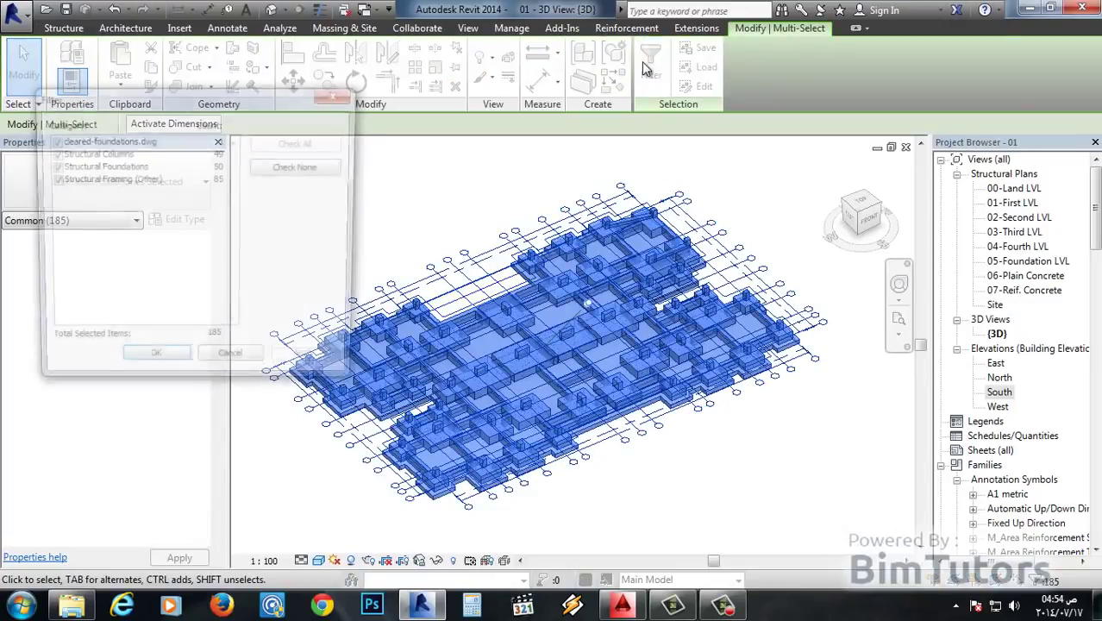
click(298, 167)
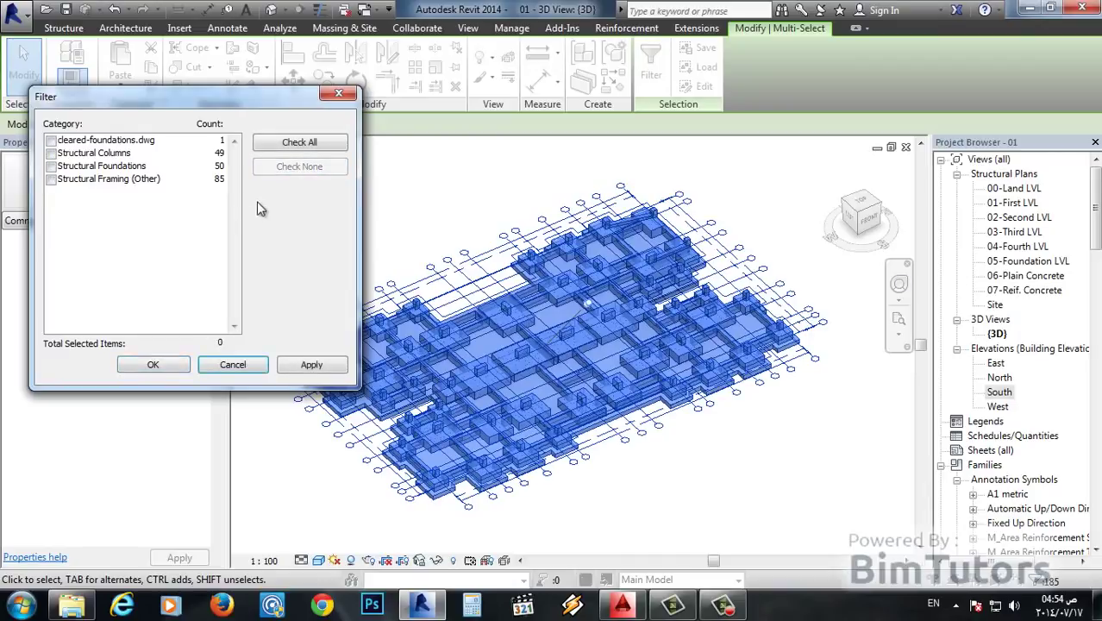
click(51, 153)
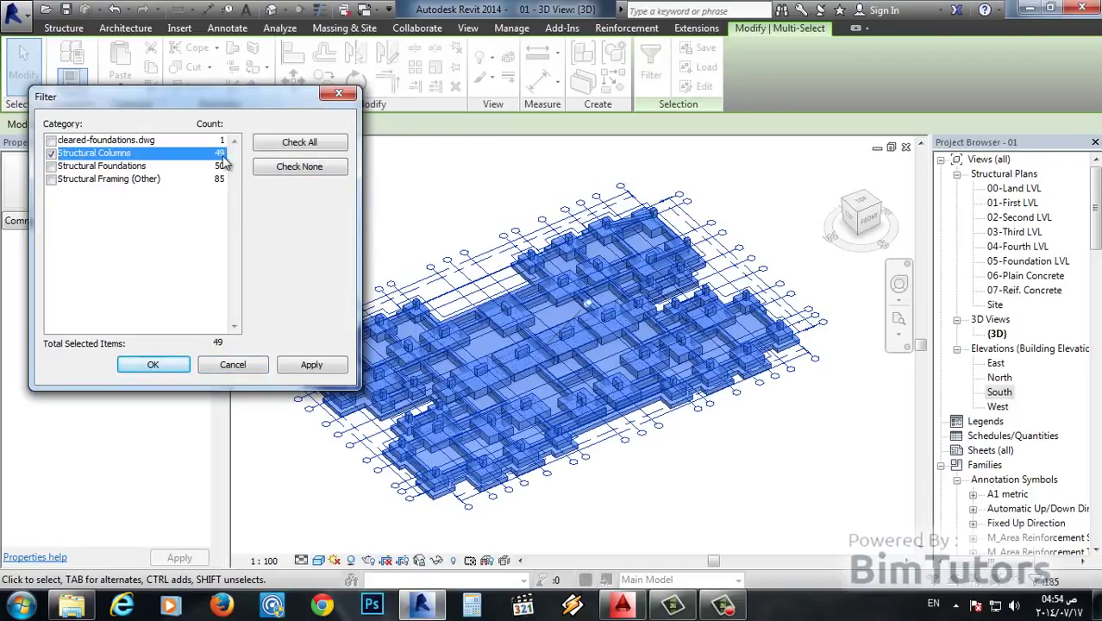
click(167, 363)
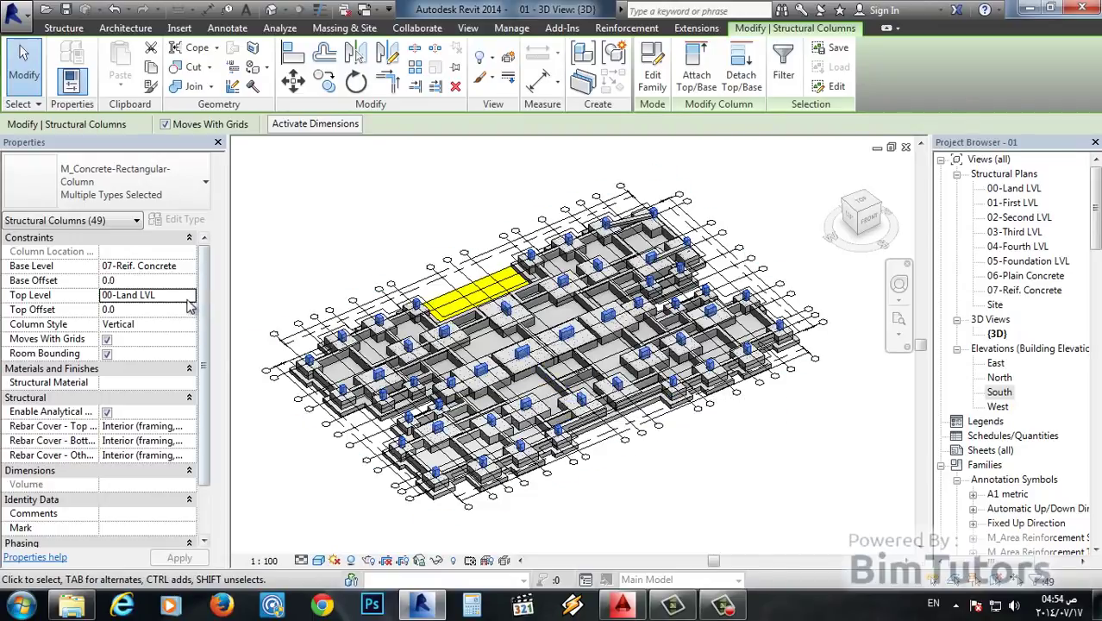
scroll(204, 268, down, 1)
scroll(204, 267, down, 1)
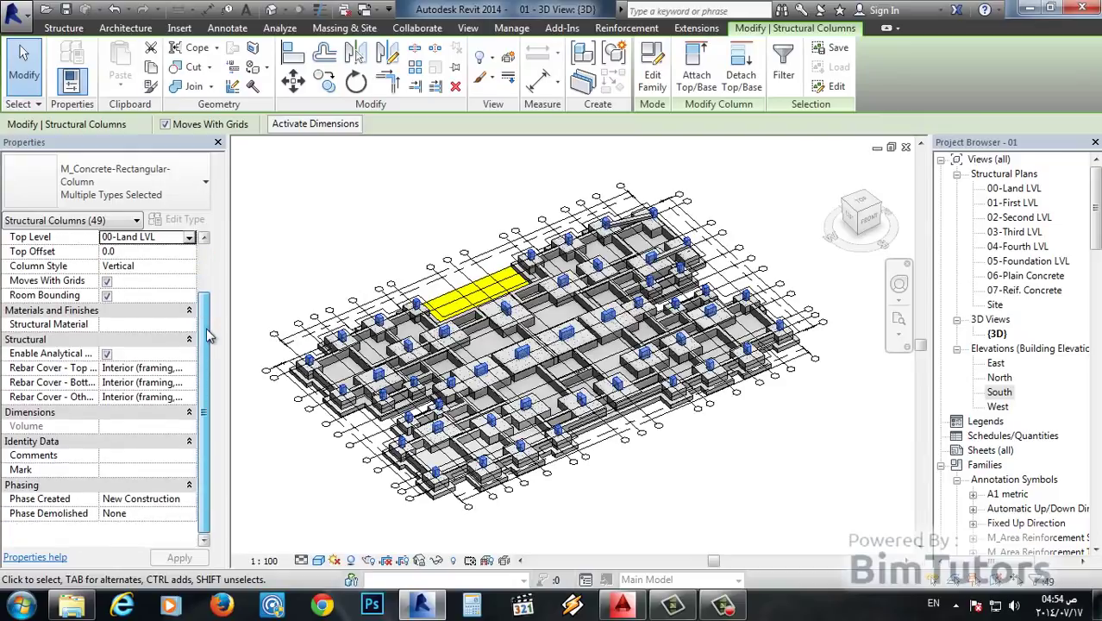
scroll(205, 263, up, 2)
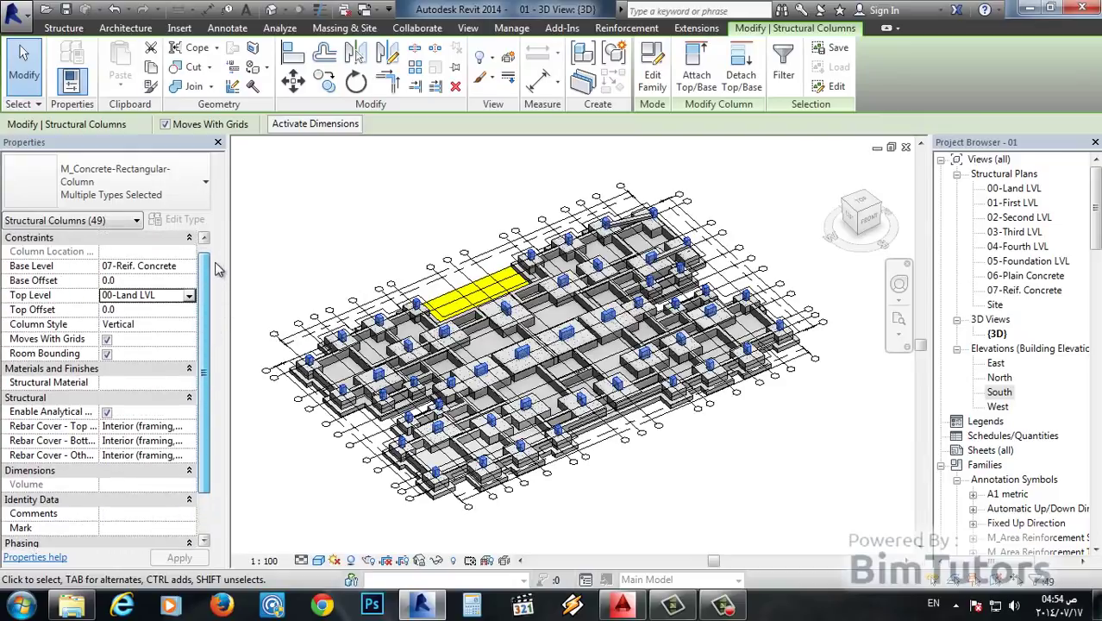
click(79, 222)
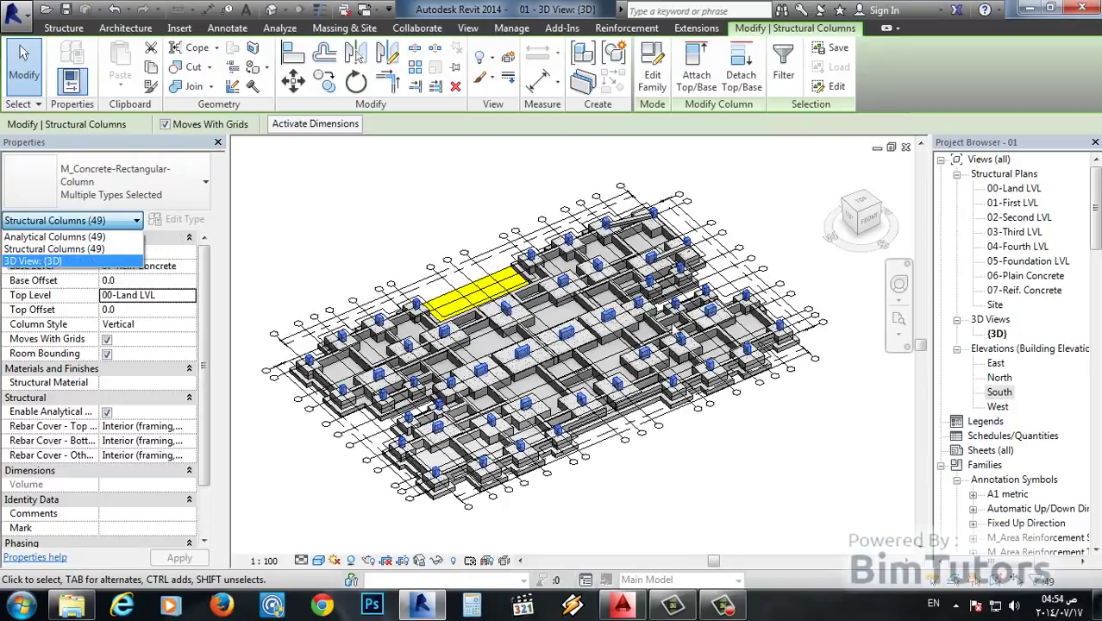
click(52, 250)
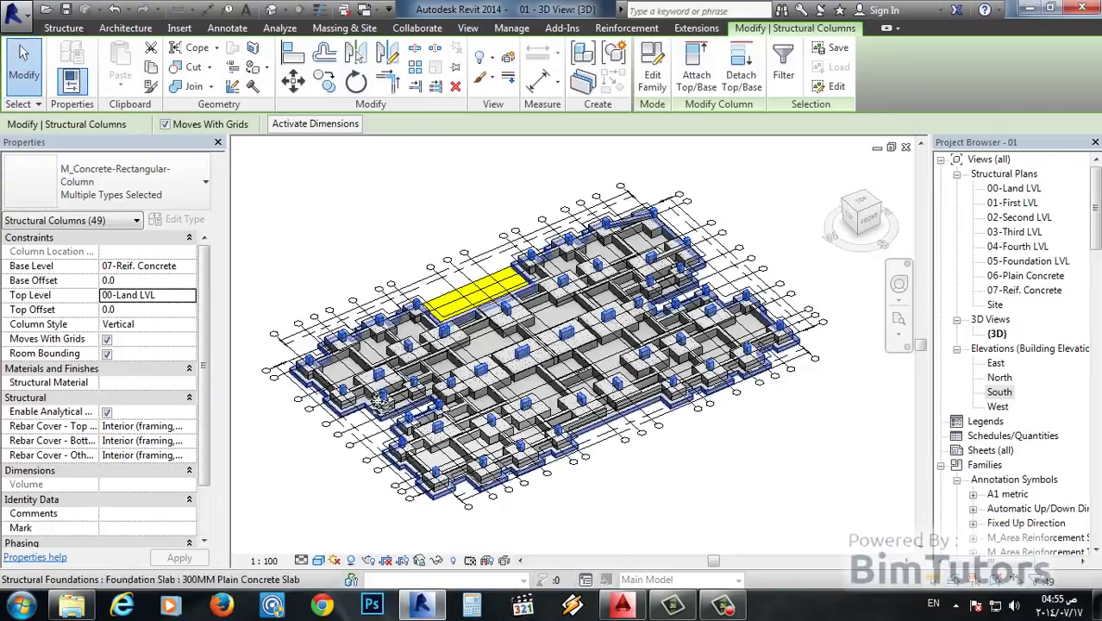
Select a C2 column at the model's edge and reveal its full structural material name.
click(315, 465)
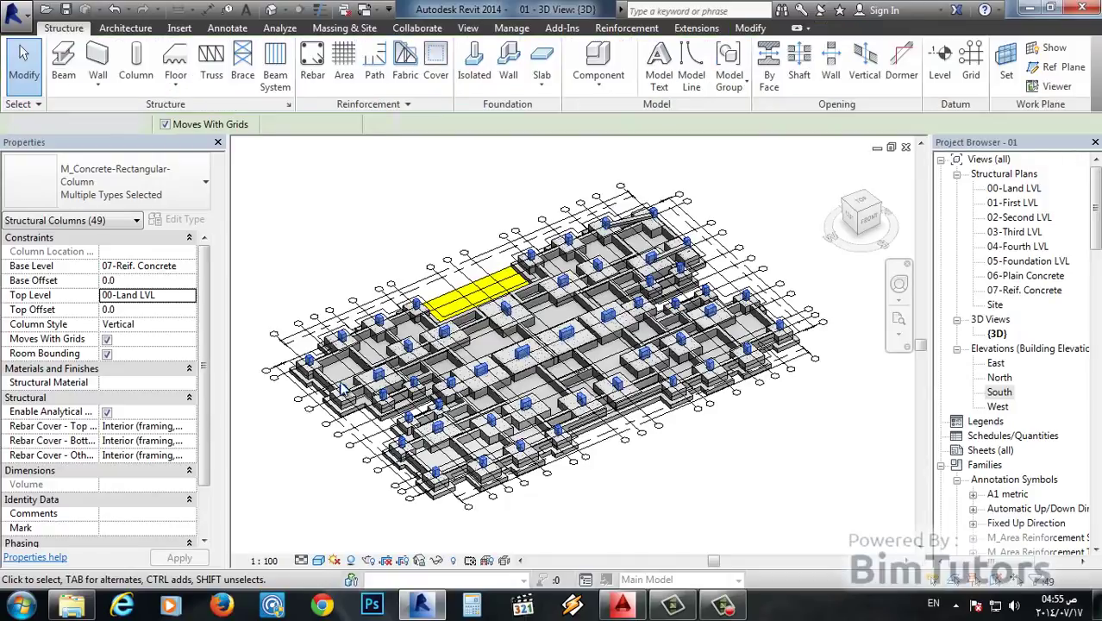
click(340, 335)
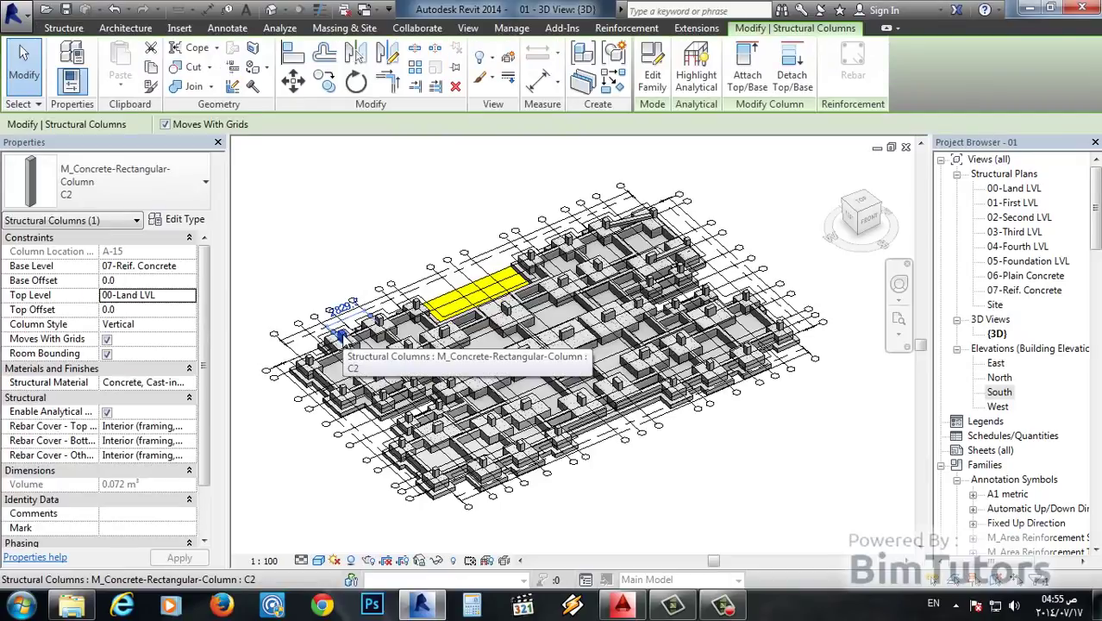
click(145, 384)
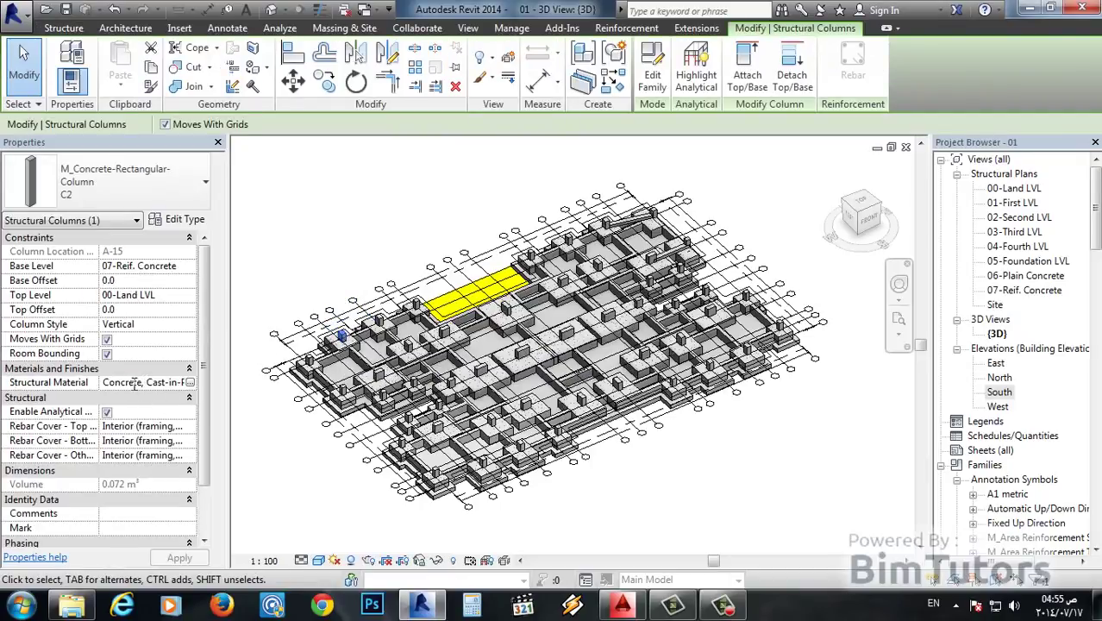
drag(104, 386, 212, 384)
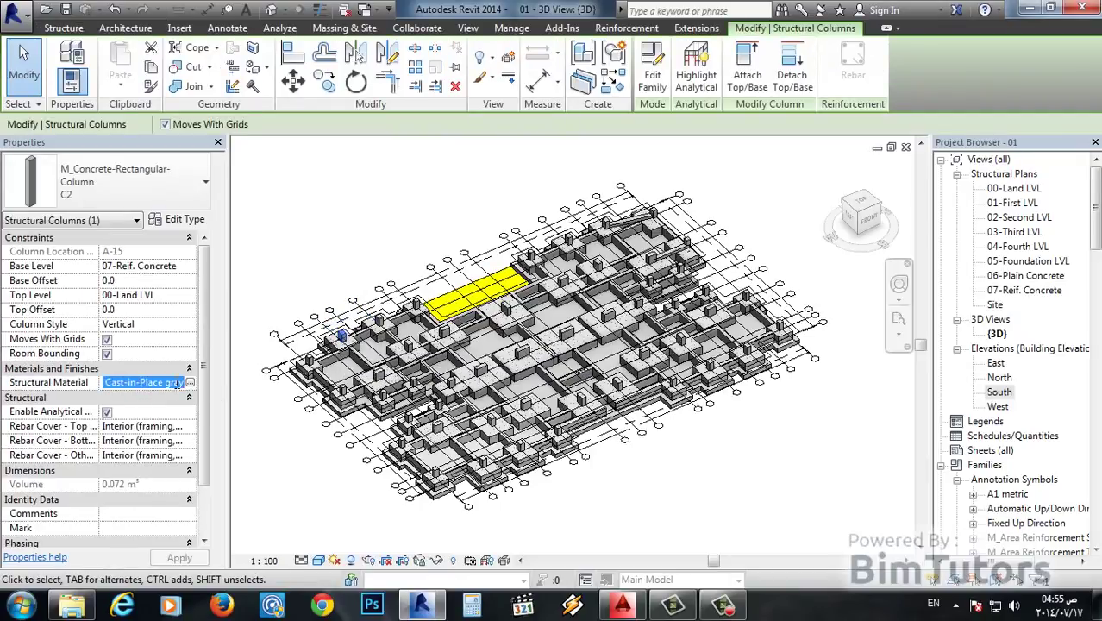
click(341, 307)
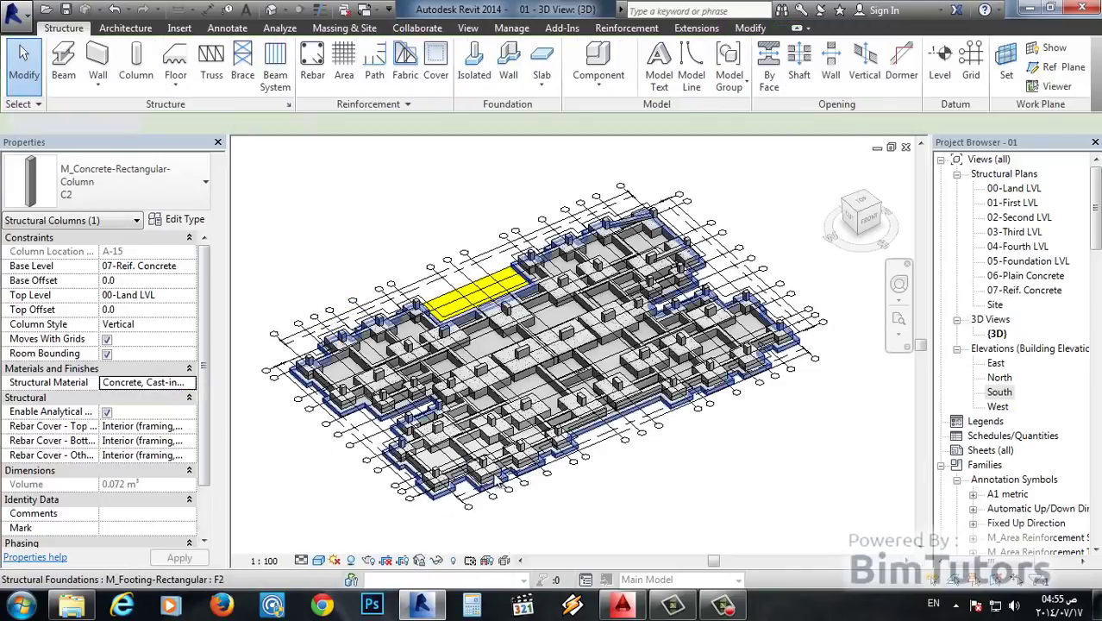
Check the structural material of columns at the bottom, left and right of the model.
click(436, 473)
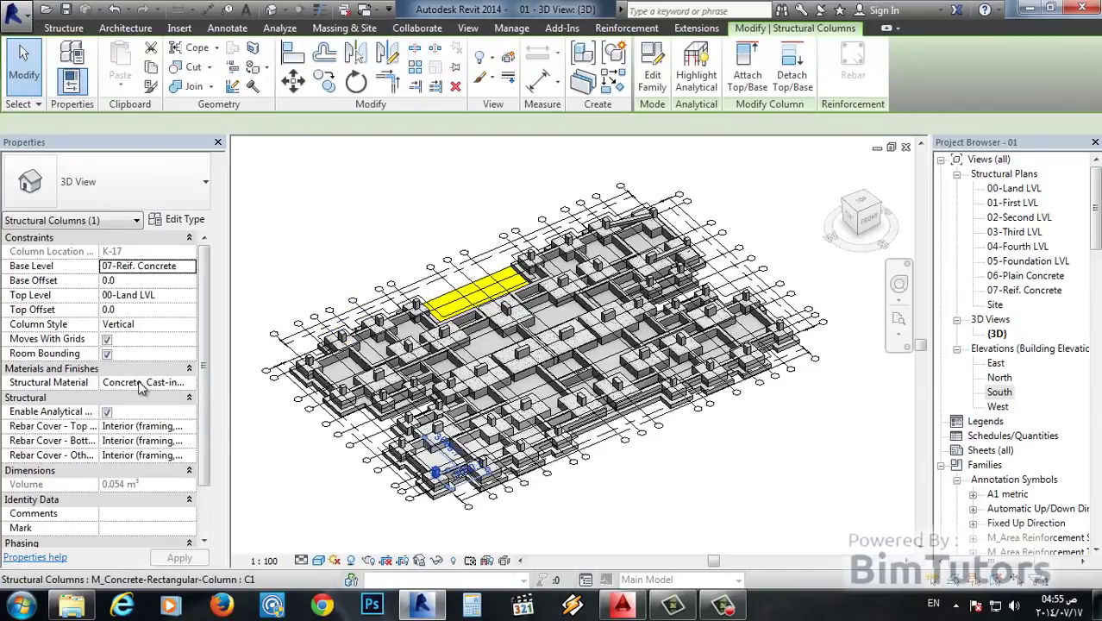
click(146, 384)
key(Escape)
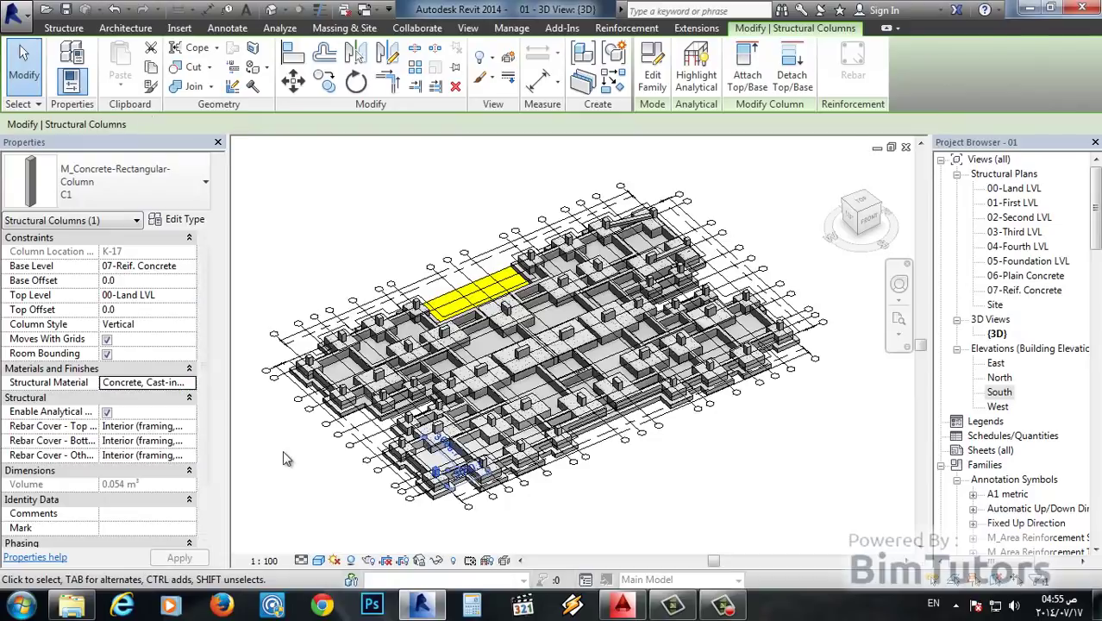
key(Escape)
click(328, 340)
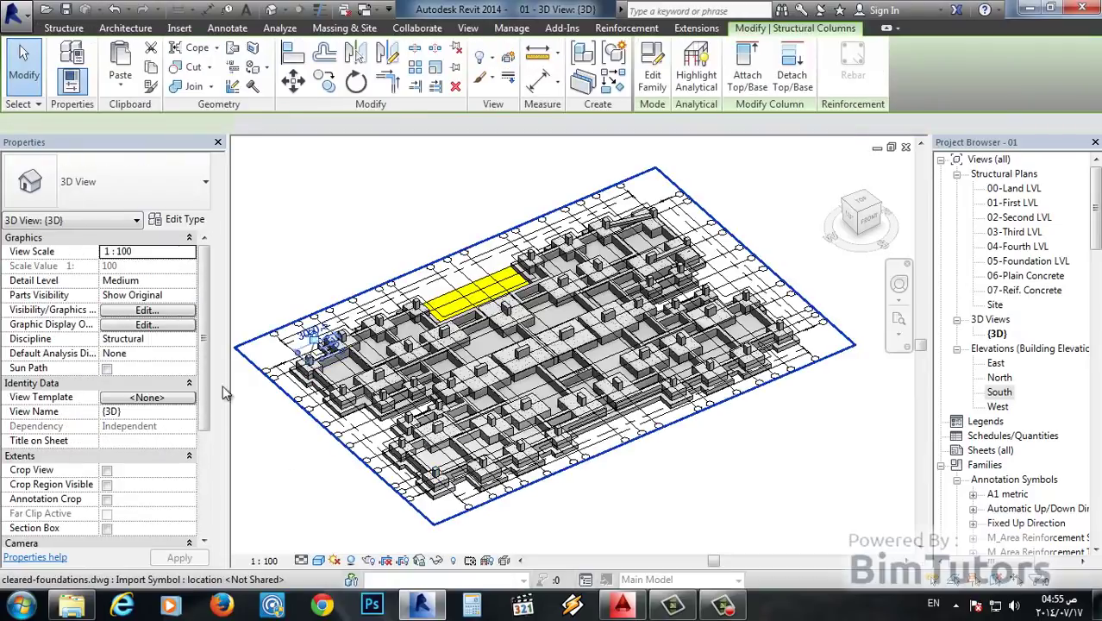
click(138, 382)
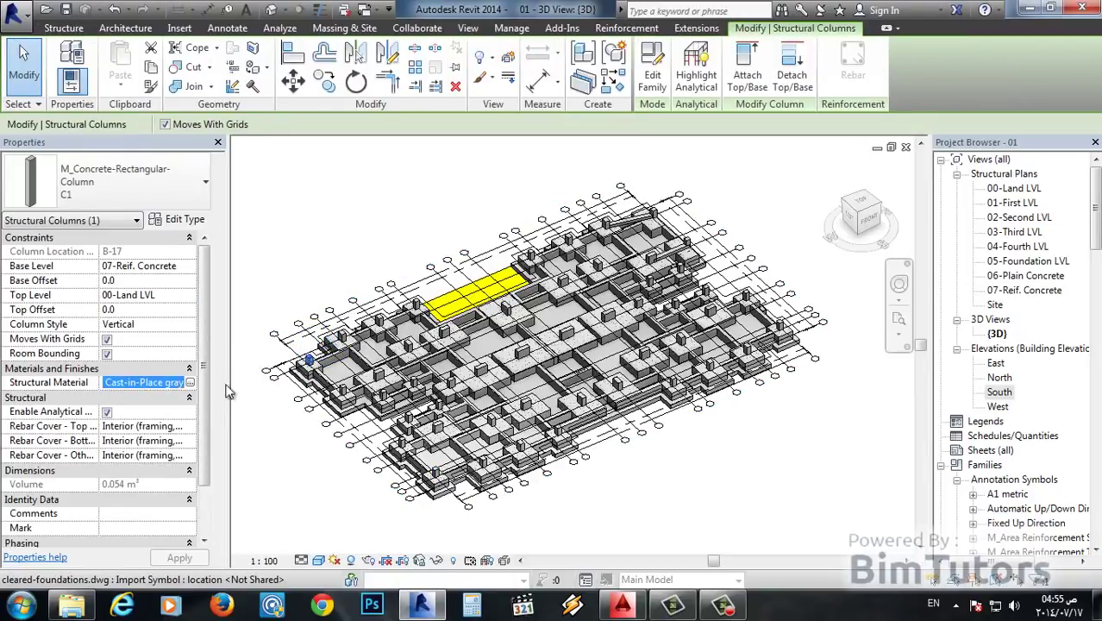
key(Escape)
key(Escape)
click(774, 339)
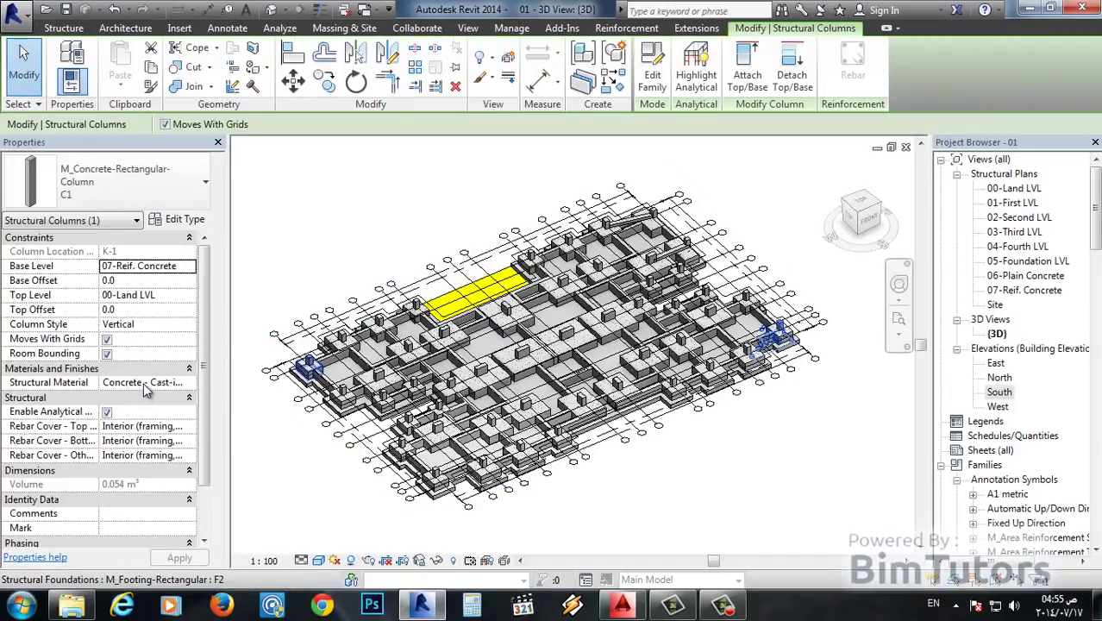
click(143, 382)
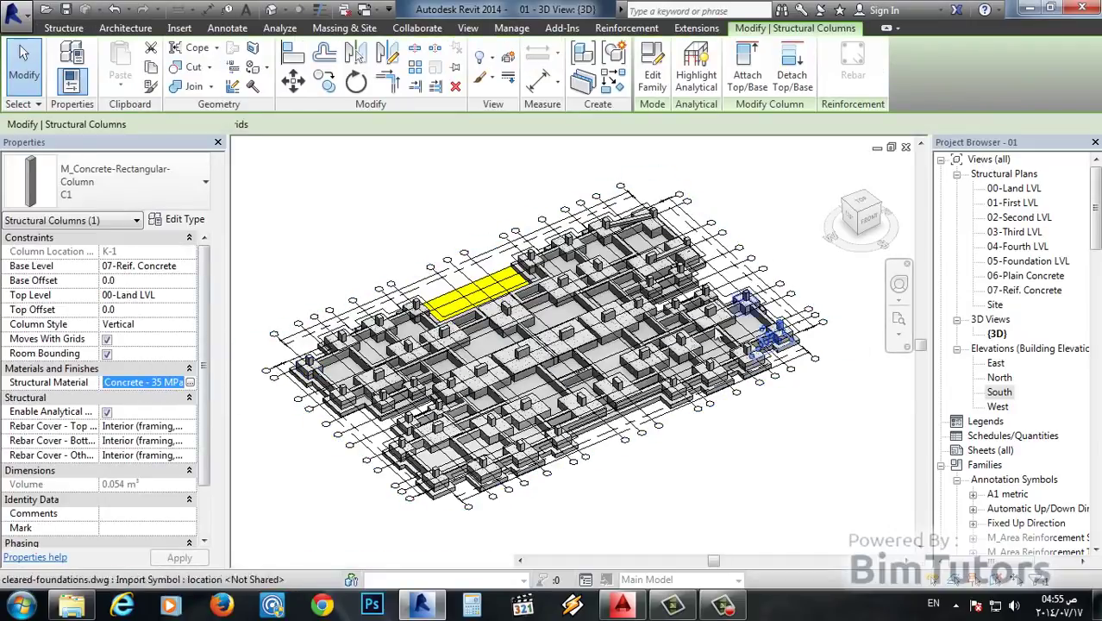
Zoom and pan the 3D view until the entire foundation grid is visible.
scroll(781, 332, up, 3)
scroll(793, 345, up, 2)
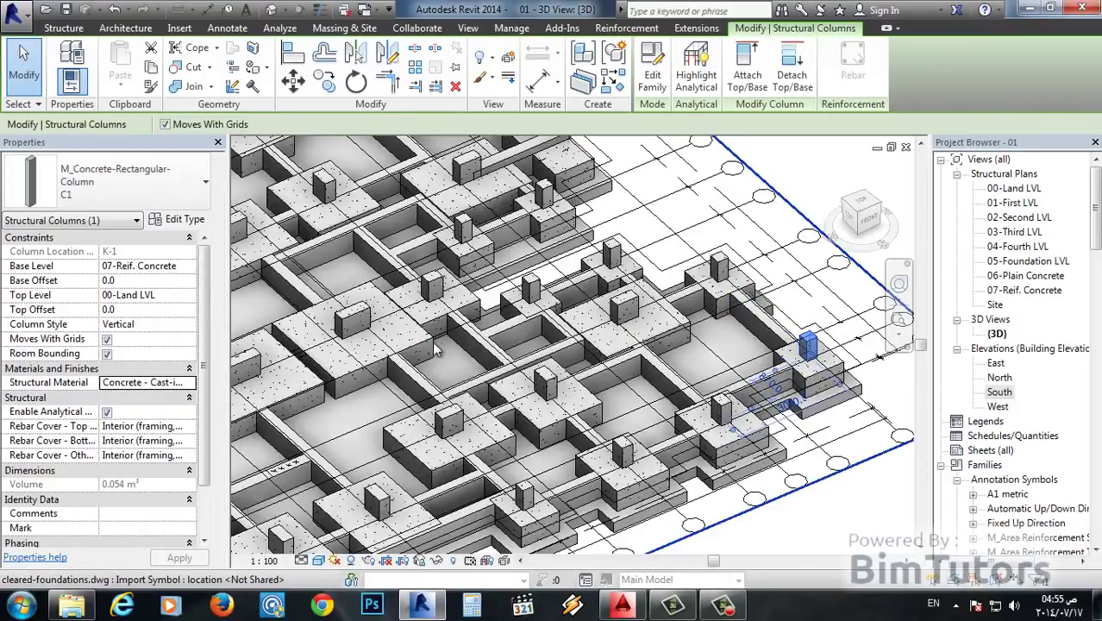
scroll(437, 359, down, 4)
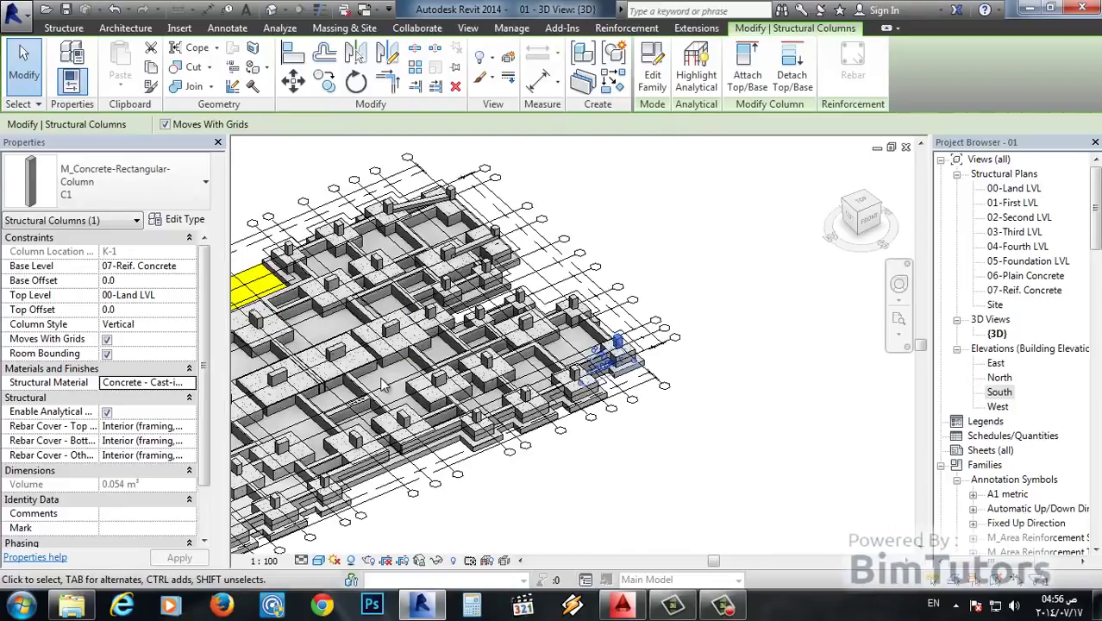
scroll(433, 361, up, 1)
middle_drag(433, 361, 495, 363)
scroll(496, 362, down, 3)
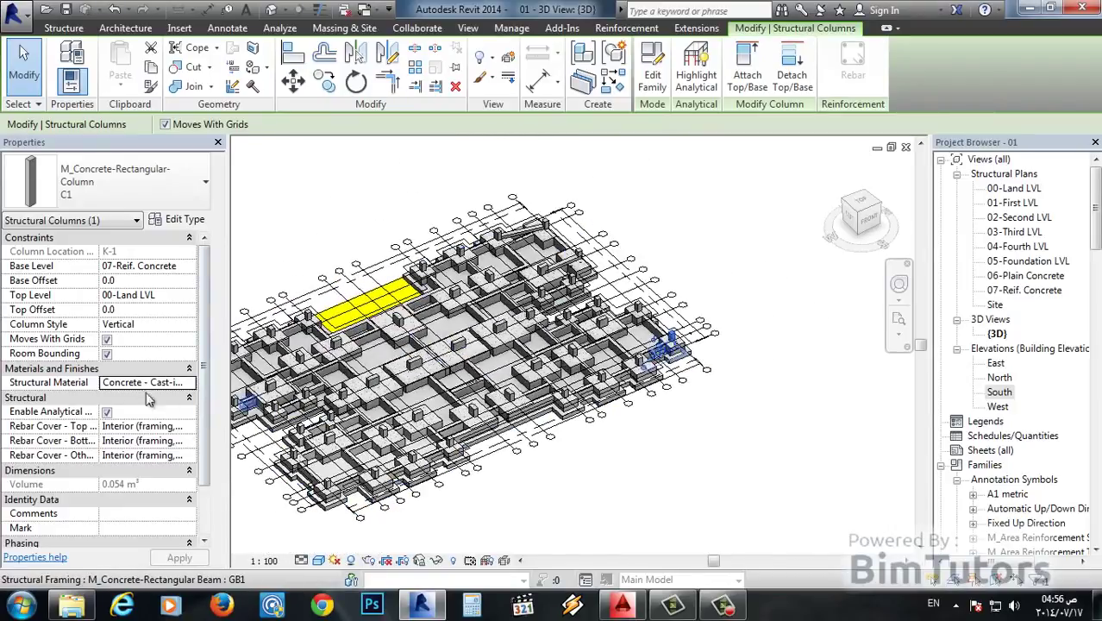
mouse_move(352, 253)
middle_down()
mouse_move(479, 296)
mouse_move(382, 270)
middle_up()
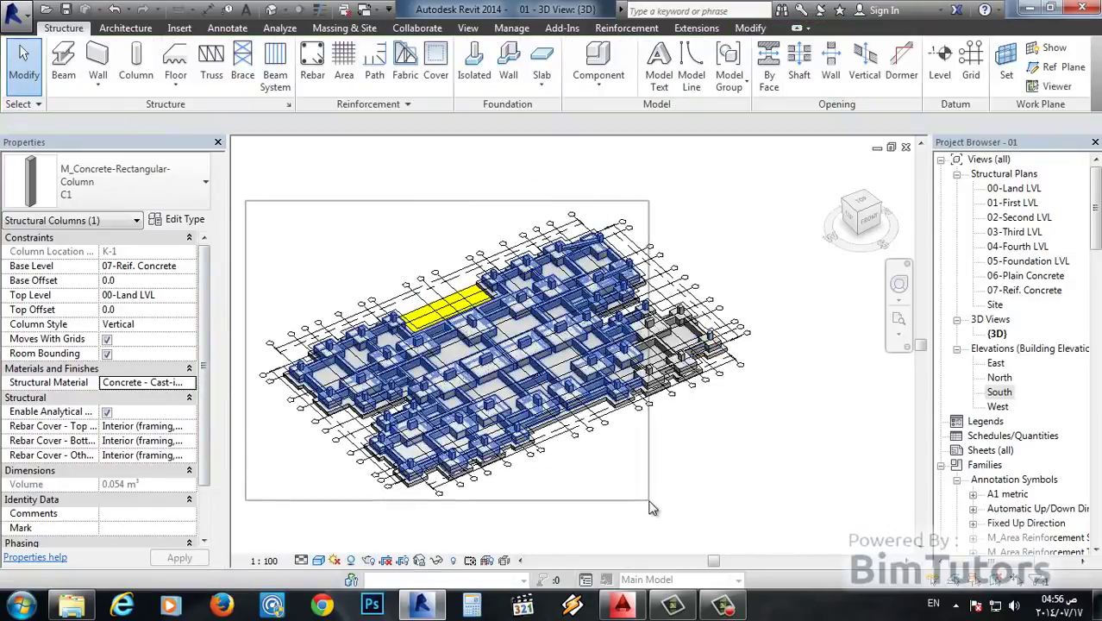
drag(301, 239, 750, 517)
click(652, 75)
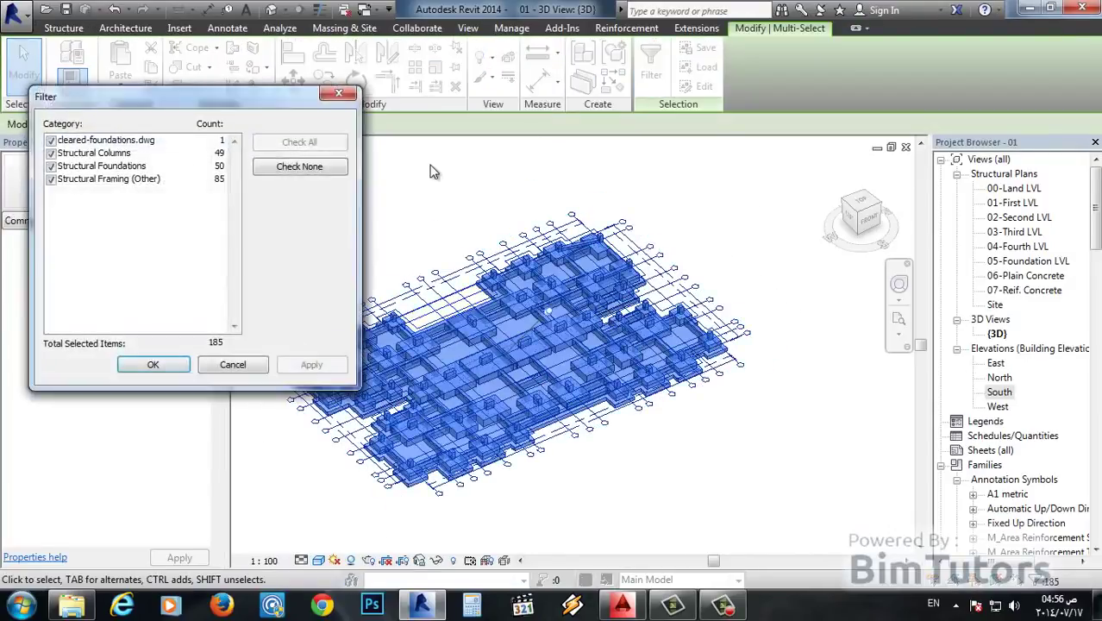
click(287, 168)
click(51, 152)
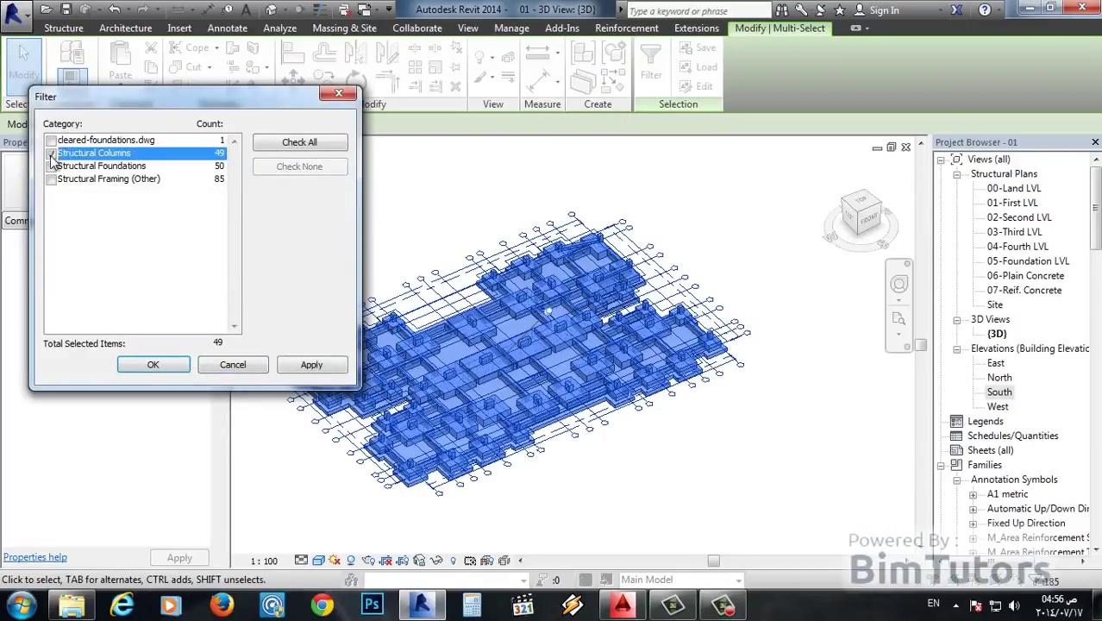
click(152, 364)
click(127, 383)
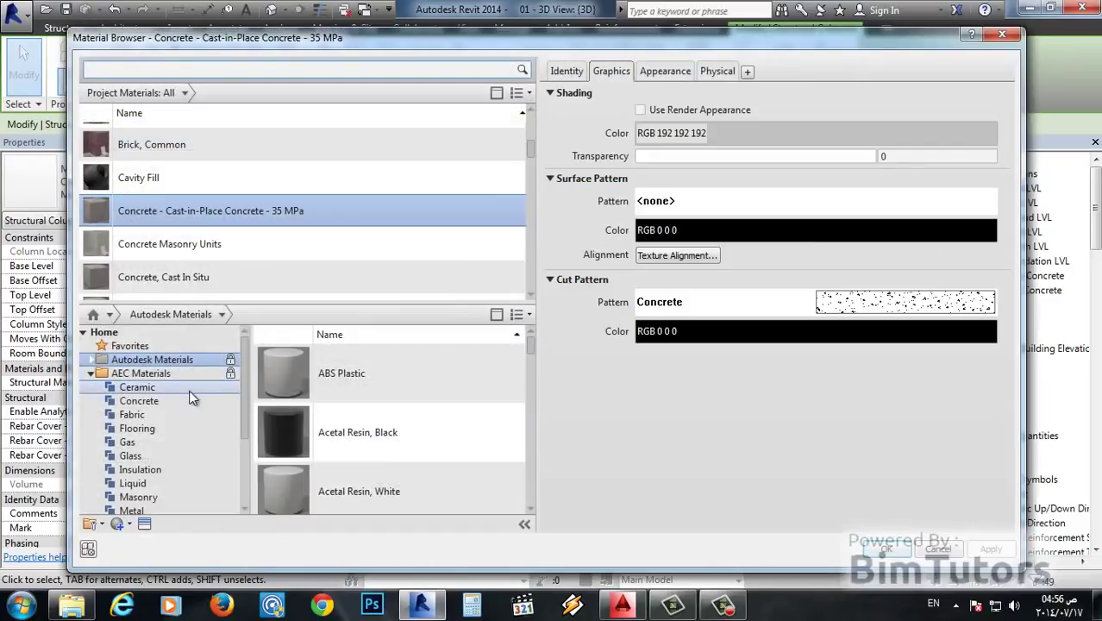
scroll(308, 192, down, 1)
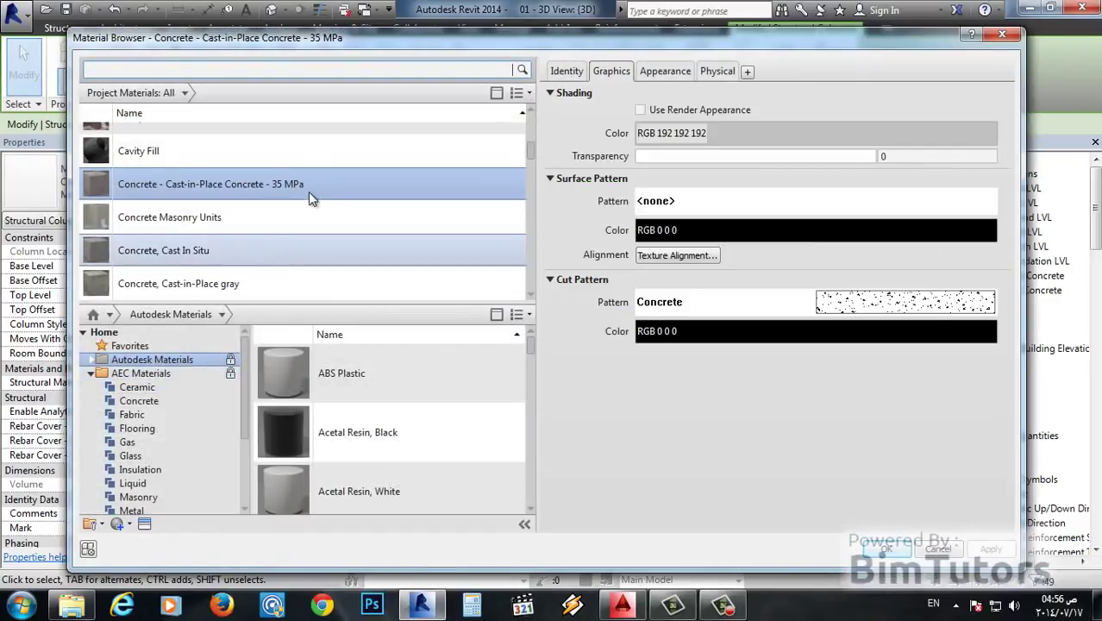
click(884, 550)
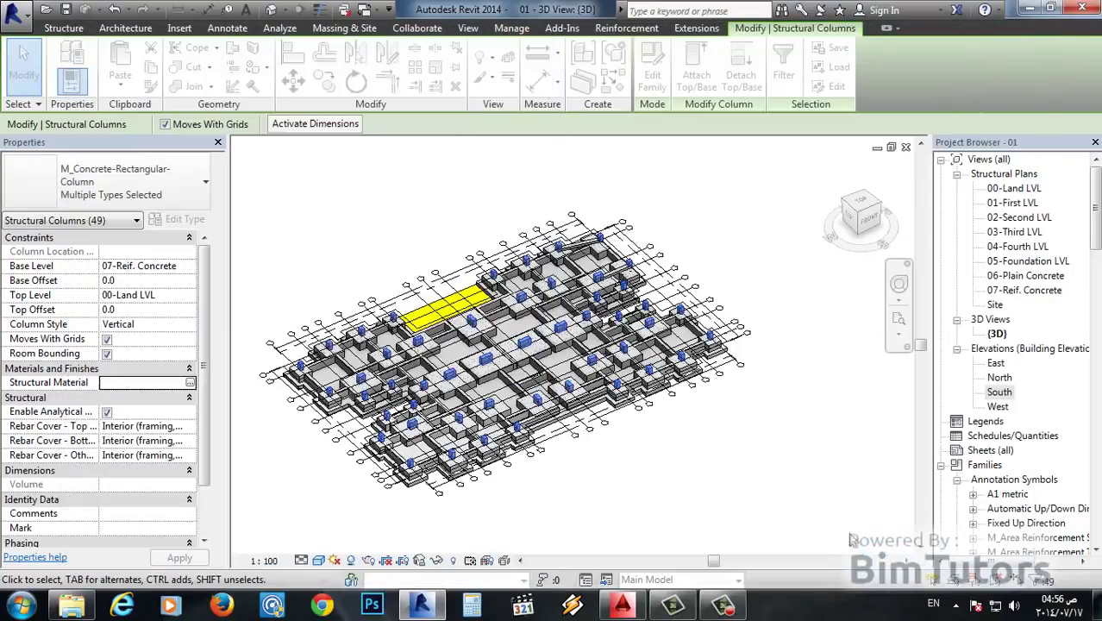
click(300, 462)
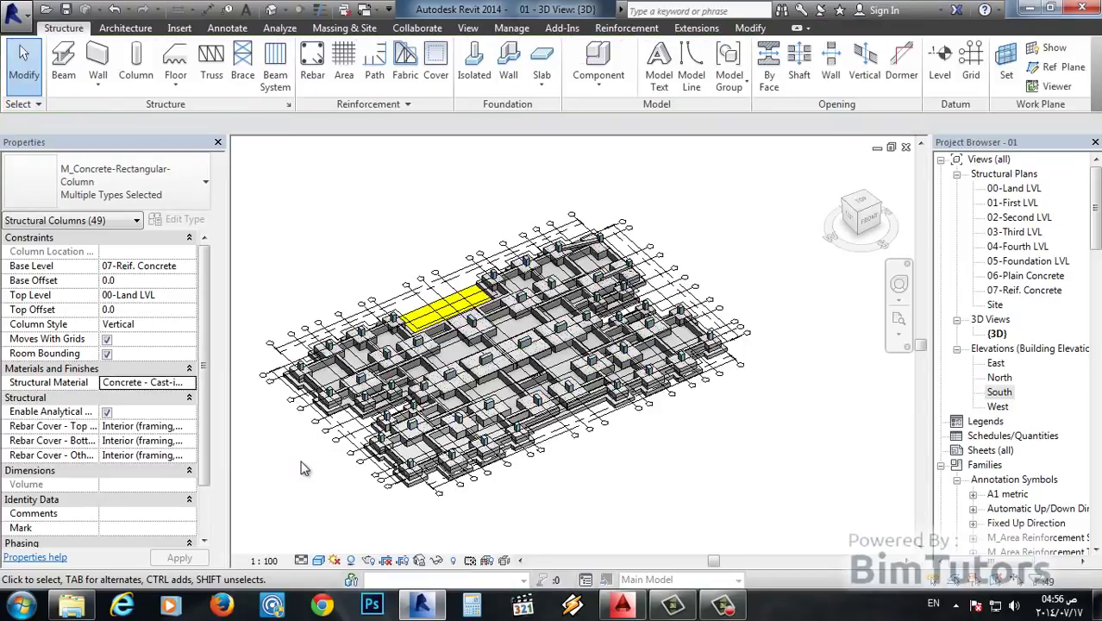
Check a single column's structural material in Properties, then window-select the whole 3D model.
click(477, 366)
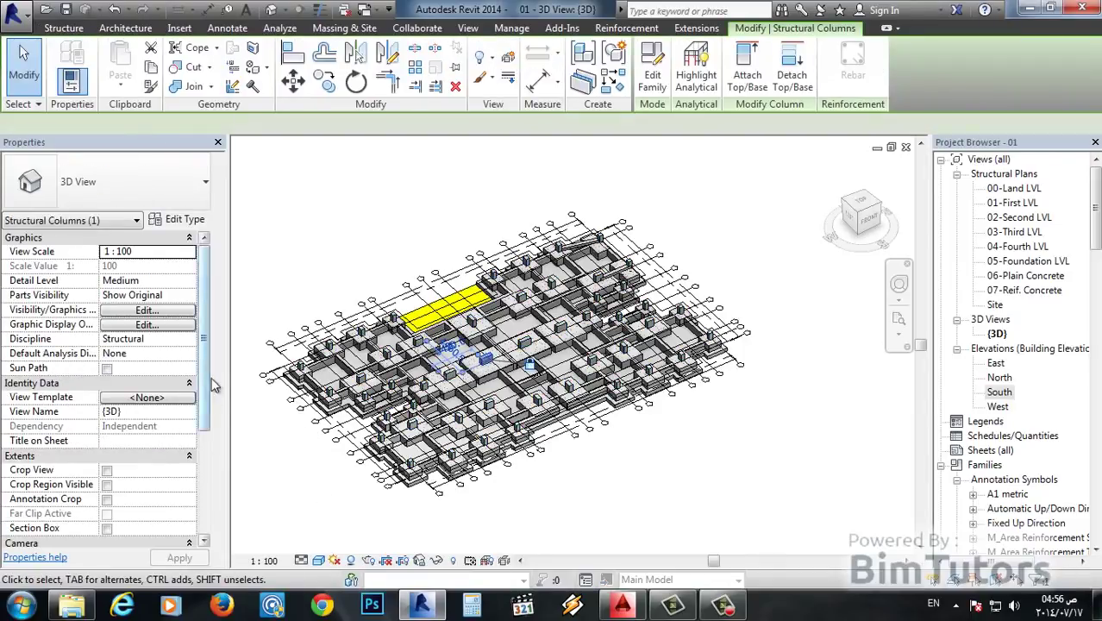
drag(148, 382, 191, 383)
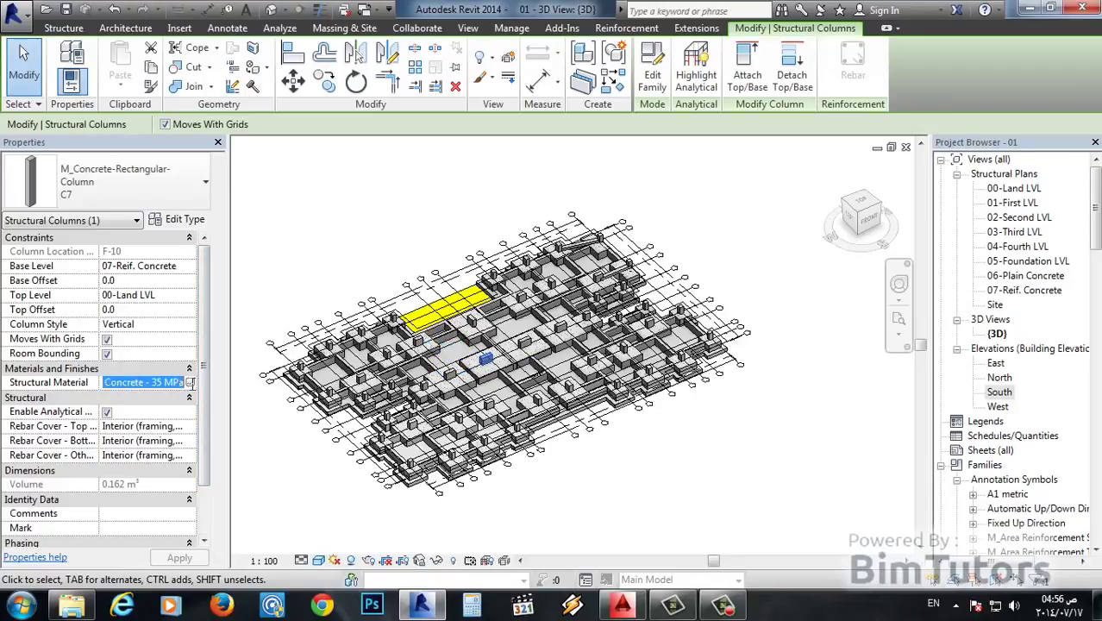
click(255, 422)
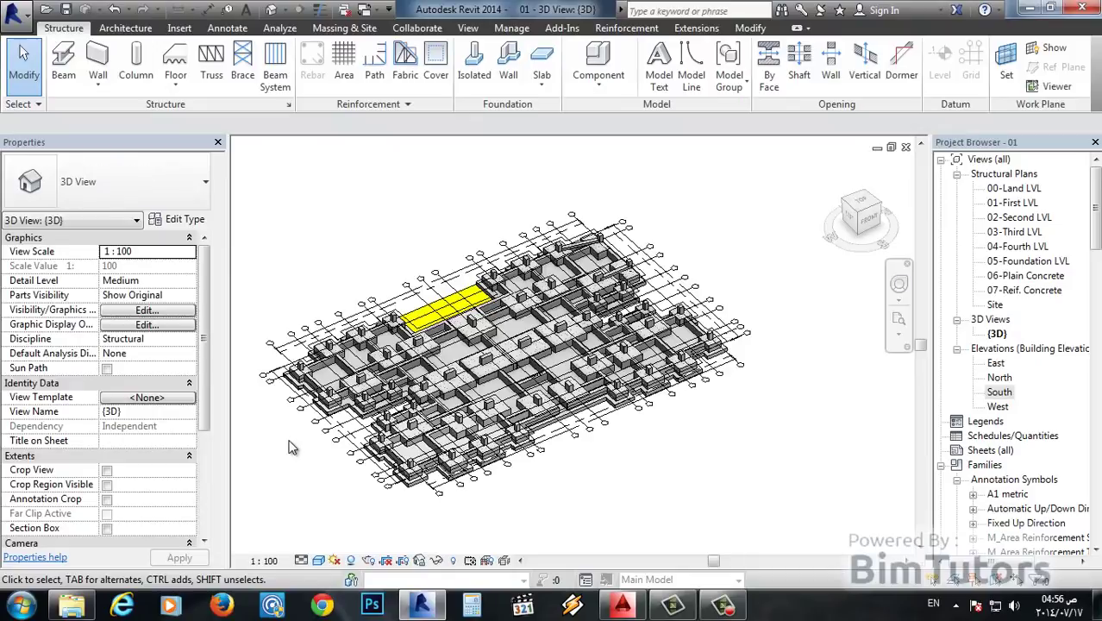
drag(259, 189, 752, 510)
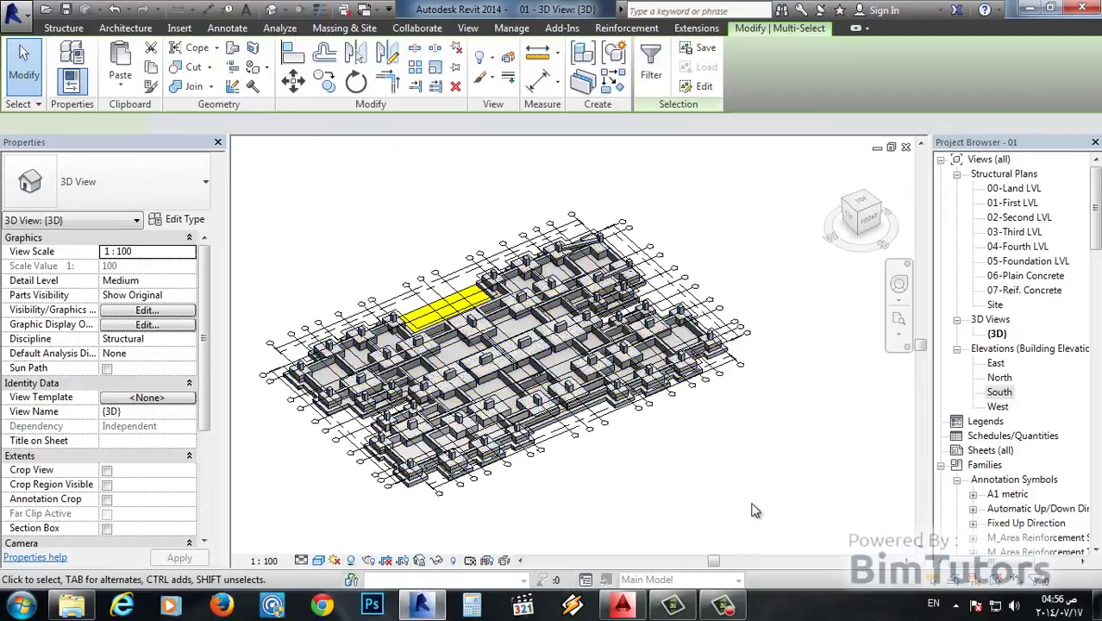
Close the 3D view, restore the South elevation into a window and close the hidden background windows.
click(905, 146)
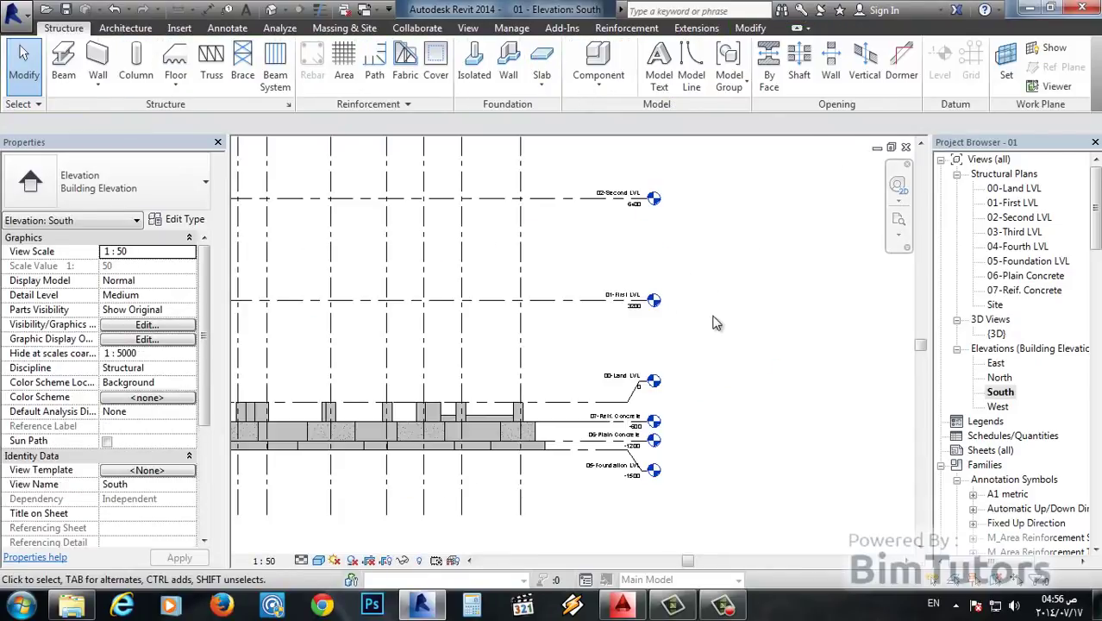
scroll(693, 318, down, 2)
scroll(796, 336, down, 2)
key(w)
key(t)
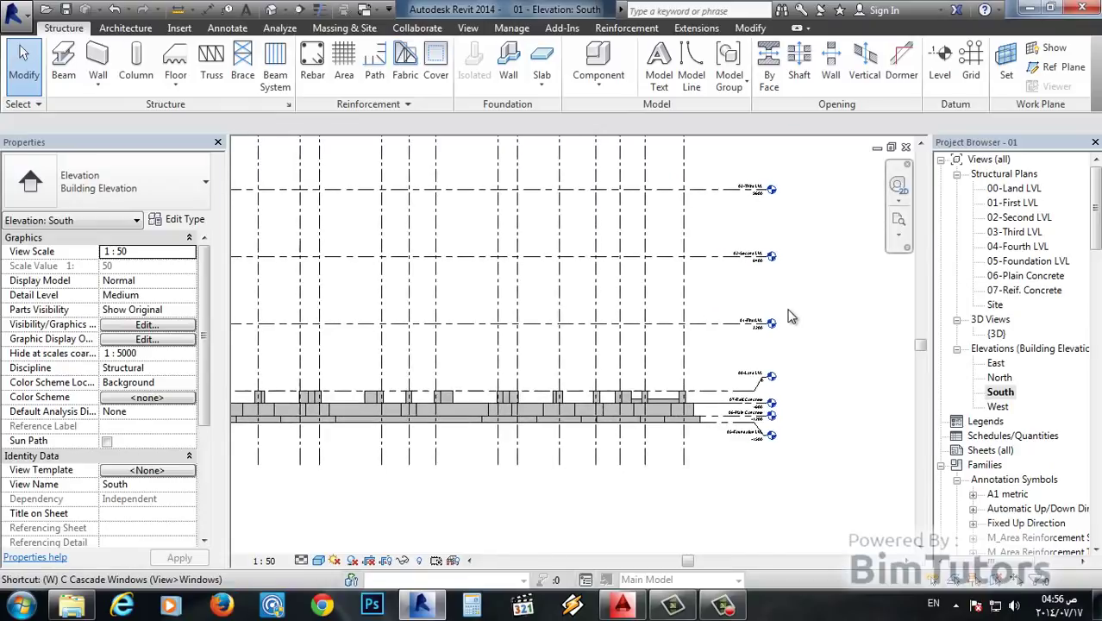
click(905, 152)
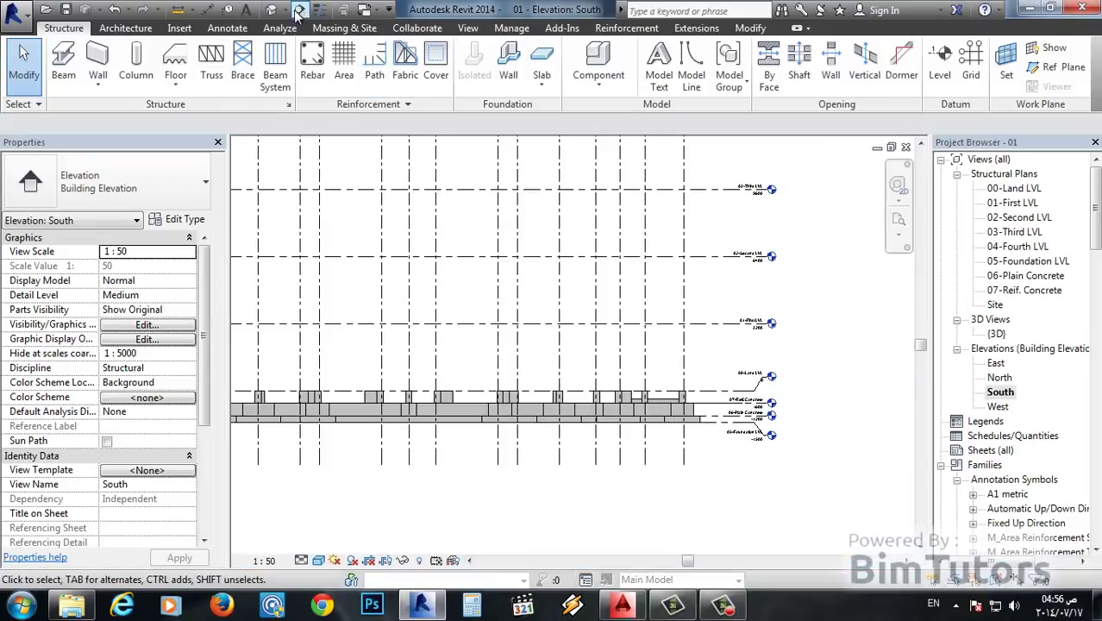
Tile the 3D view and South elevation with WT and zoom both to fit the whole grid.
key(w)
key(t)
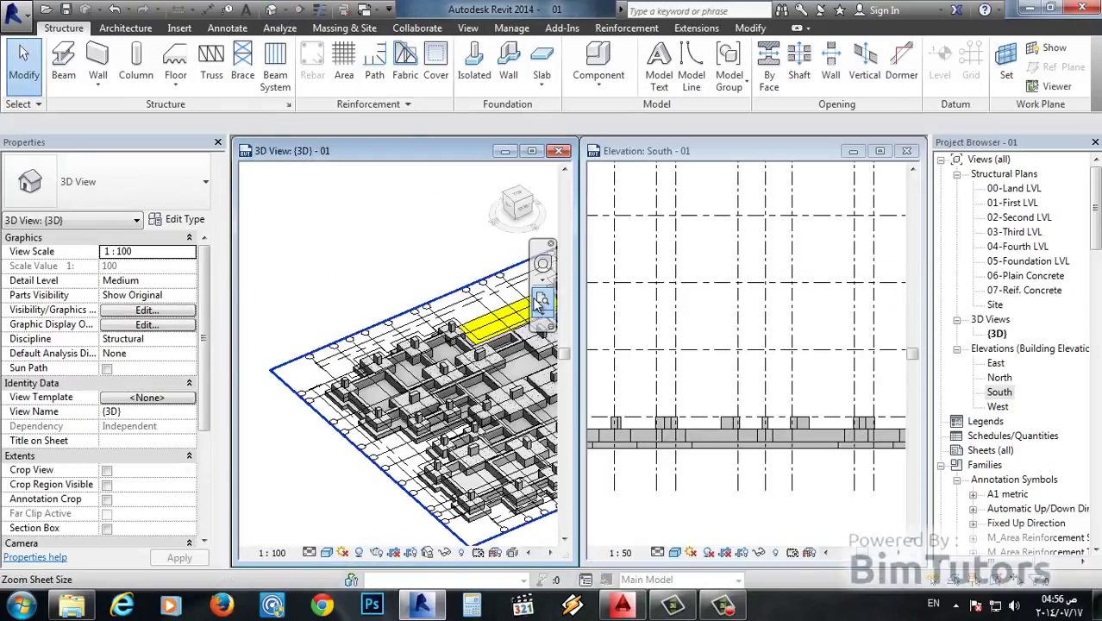
click(541, 301)
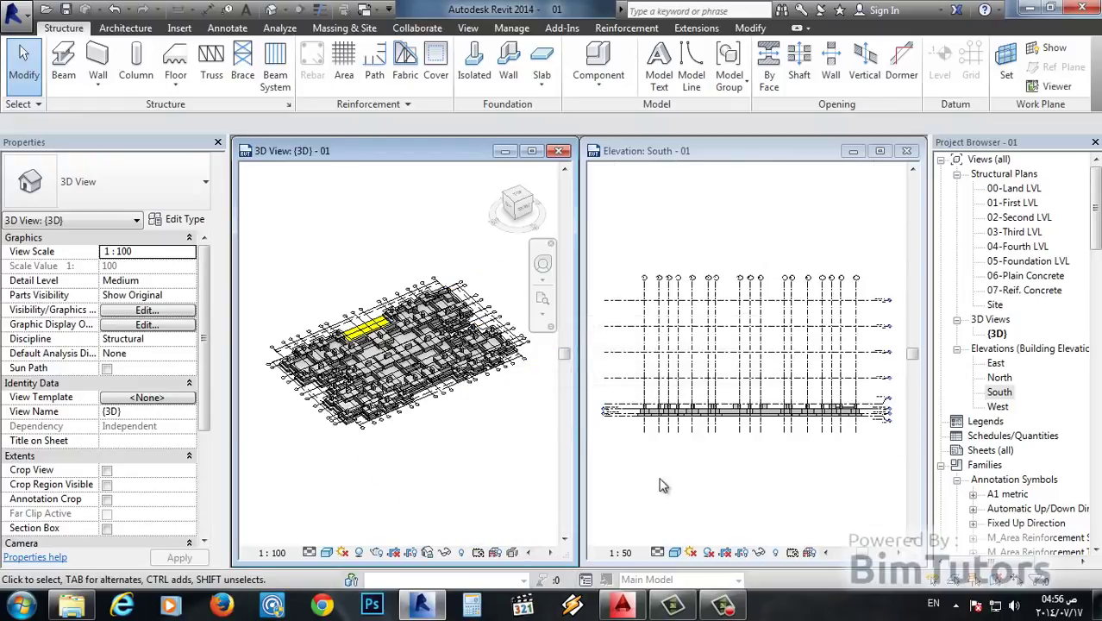
scroll(620, 414, up, 1)
middle_drag(595, 423, 650, 420)
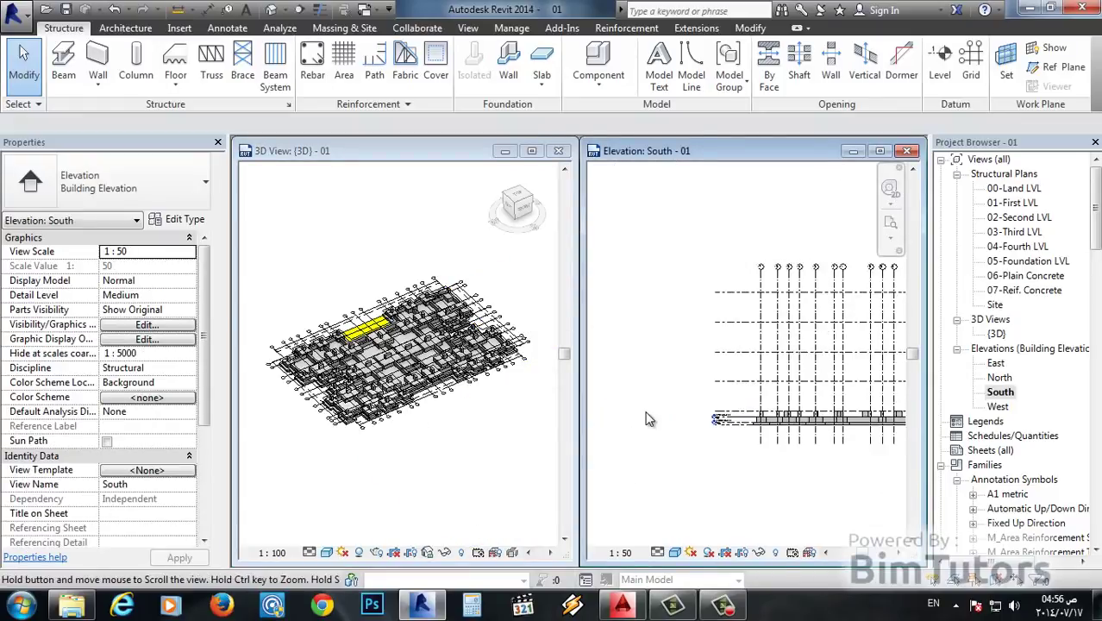
key(z)
key(f)
Activate the 3D view and window-select the entire model.
click(390, 464)
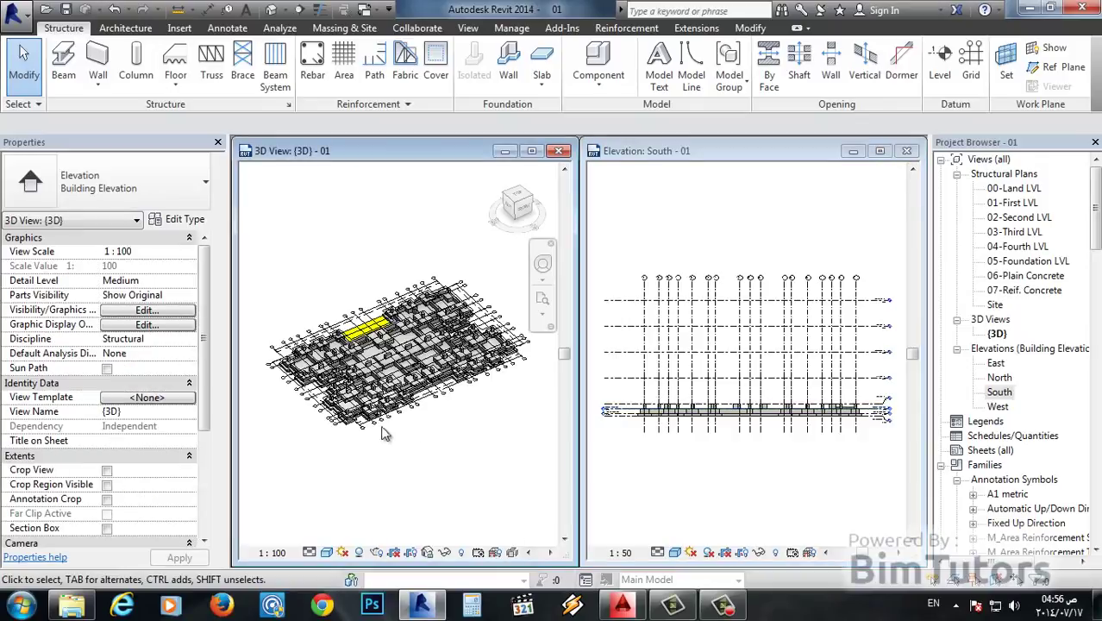
scroll(388, 464, up, 3)
scroll(285, 328, down, 3)
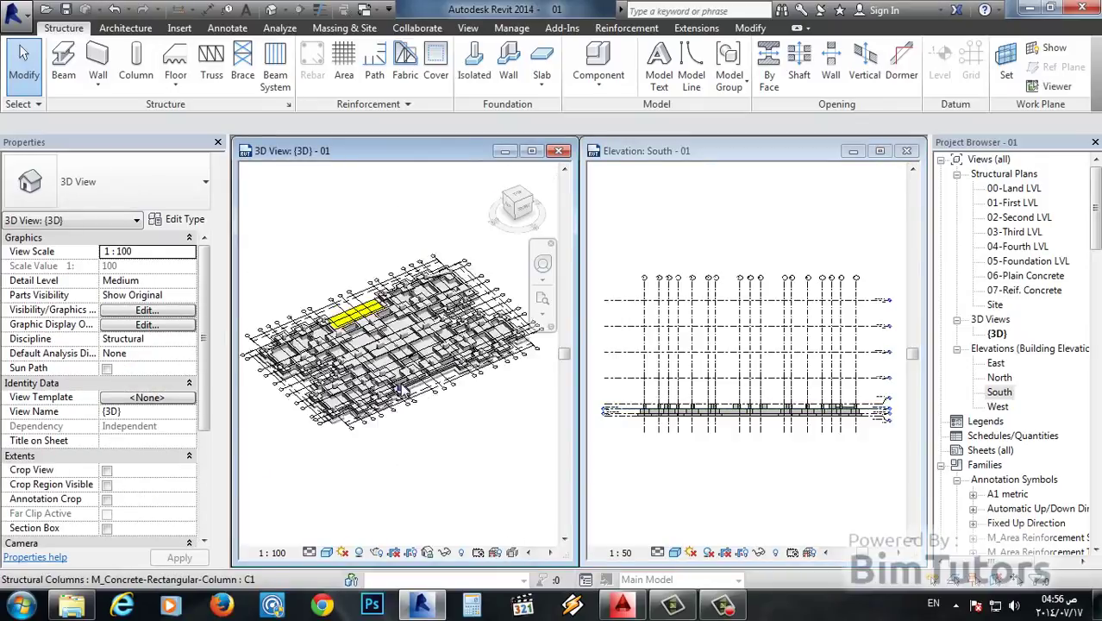
drag(256, 249, 538, 466)
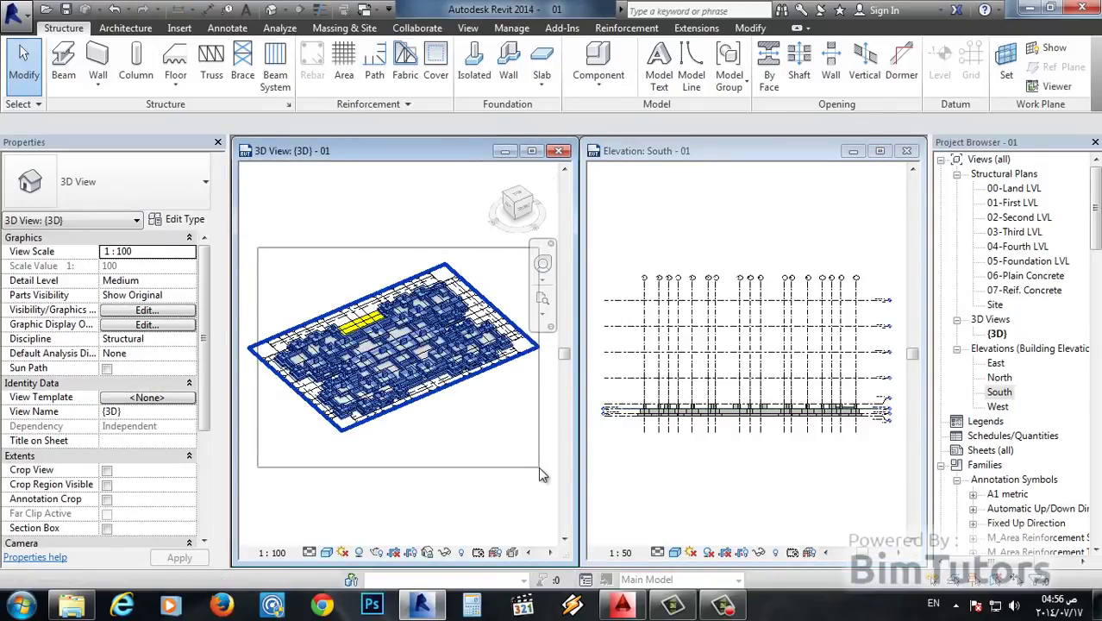
Filter the selection to the 49 Structural Columns and set their top level to 01-First LVL.
scroll(390, 358, up, 3)
scroll(388, 354, up, 2)
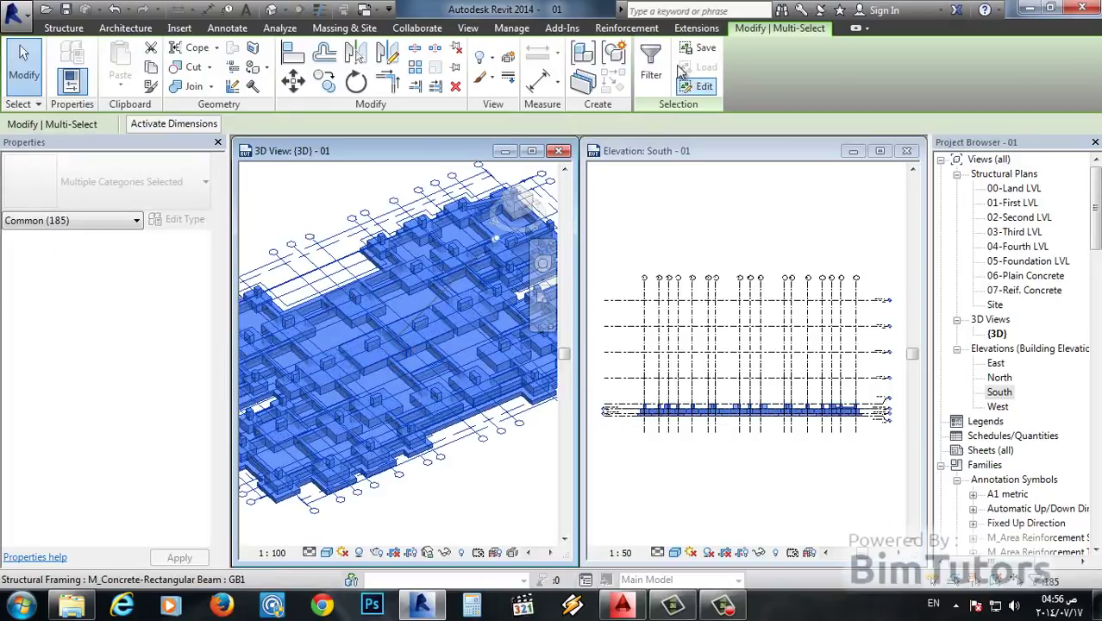
click(651, 64)
click(300, 166)
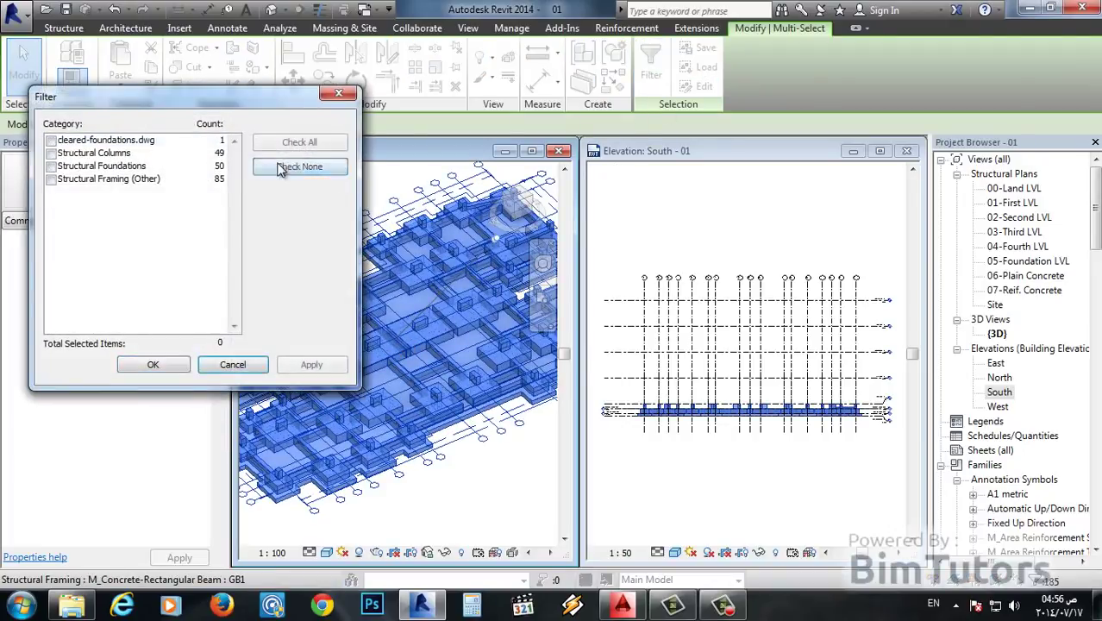
click(52, 154)
click(153, 364)
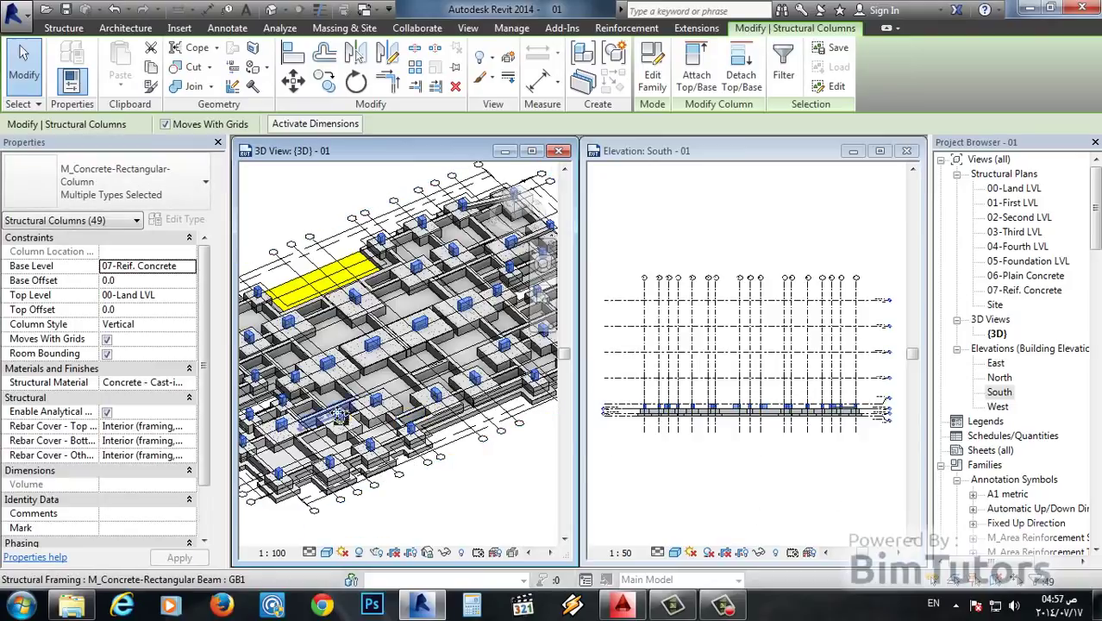
click(190, 297)
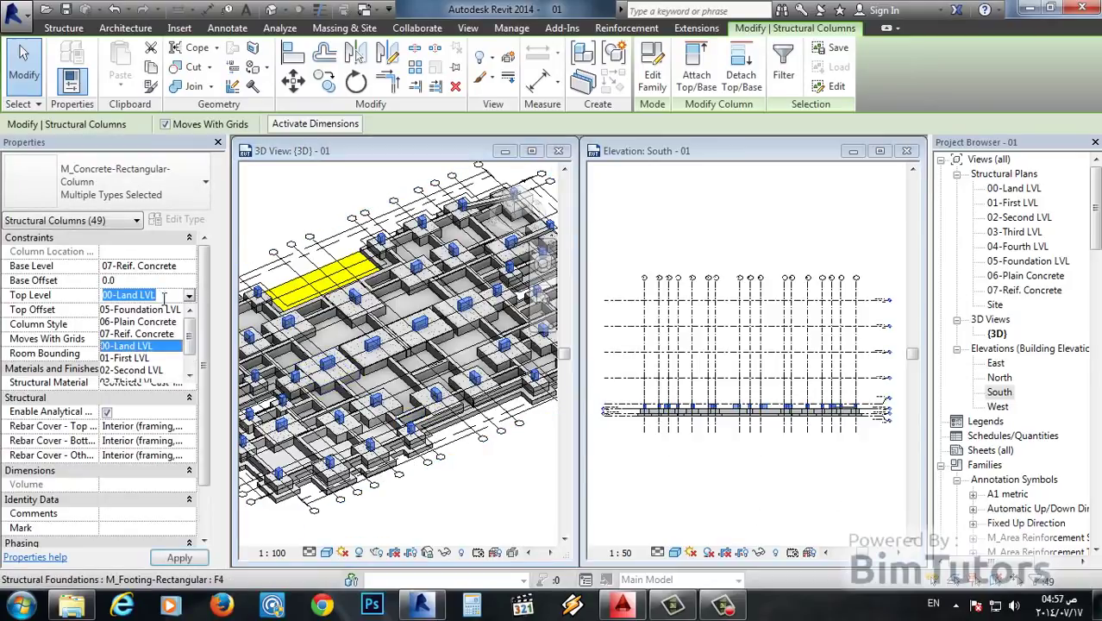
click(134, 353)
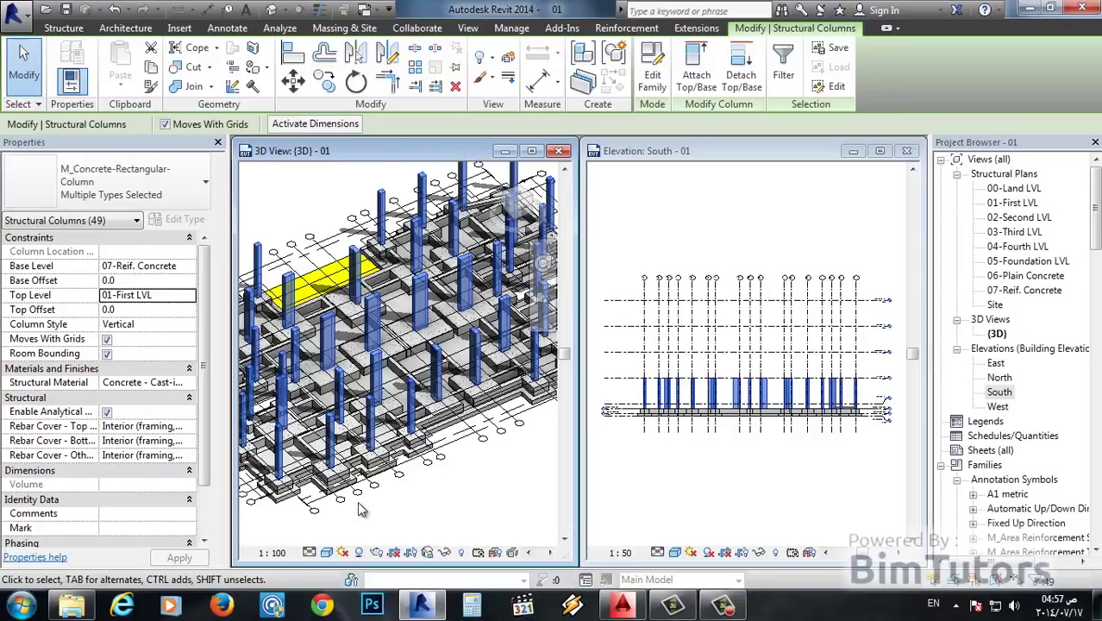
Zoom and pan the South elevation to view the taller columns against the level labels.
click(698, 514)
scroll(866, 393, up, 3)
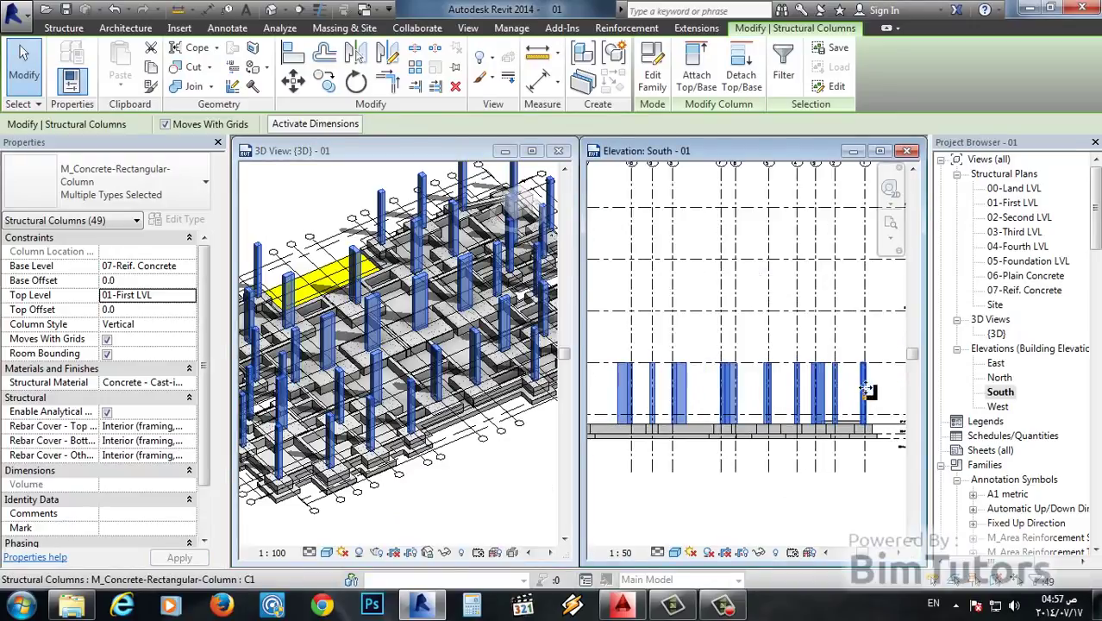
middle_drag(867, 393, 786, 375)
scroll(786, 375, up, 2)
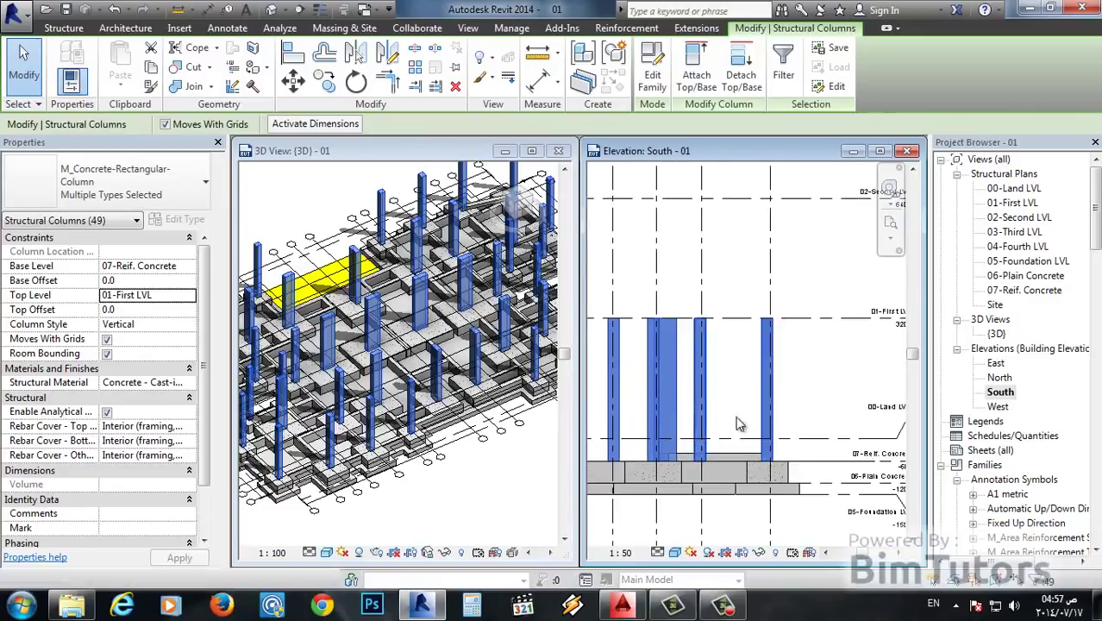
scroll(737, 424, up, 1)
scroll(759, 426, up, 1)
scroll(770, 425, up, 1)
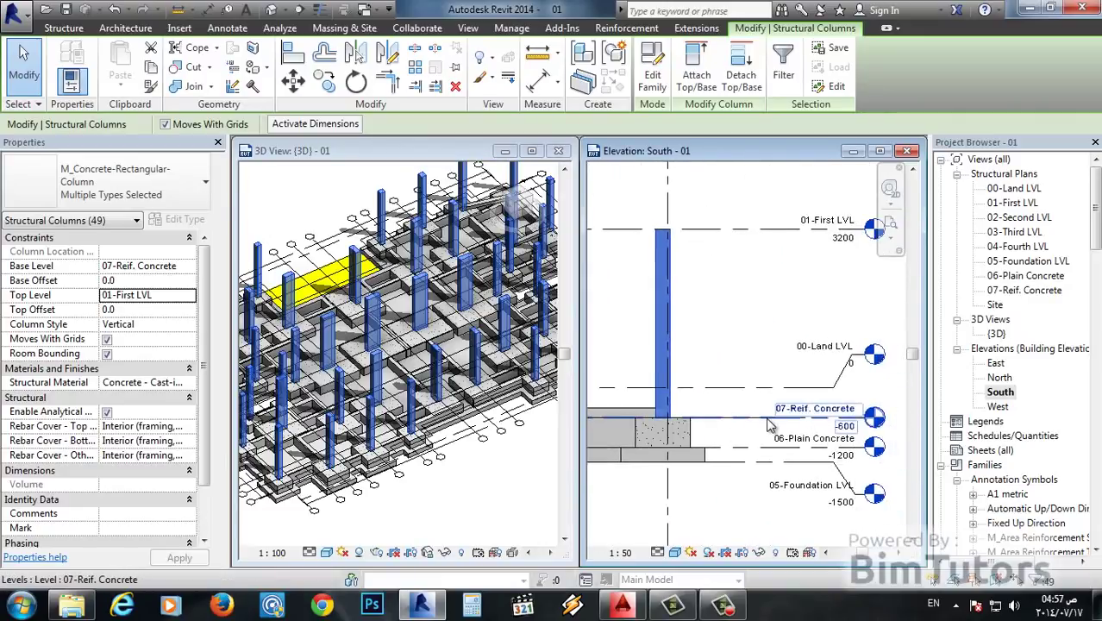
middle_drag(723, 398, 716, 397)
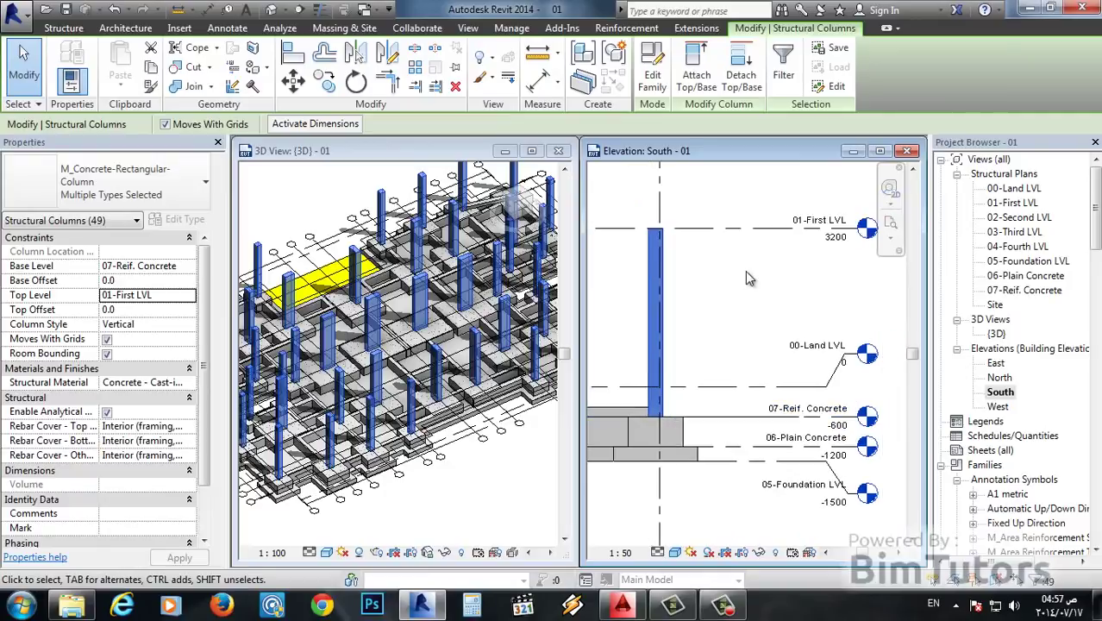
scroll(717, 235, down, 1)
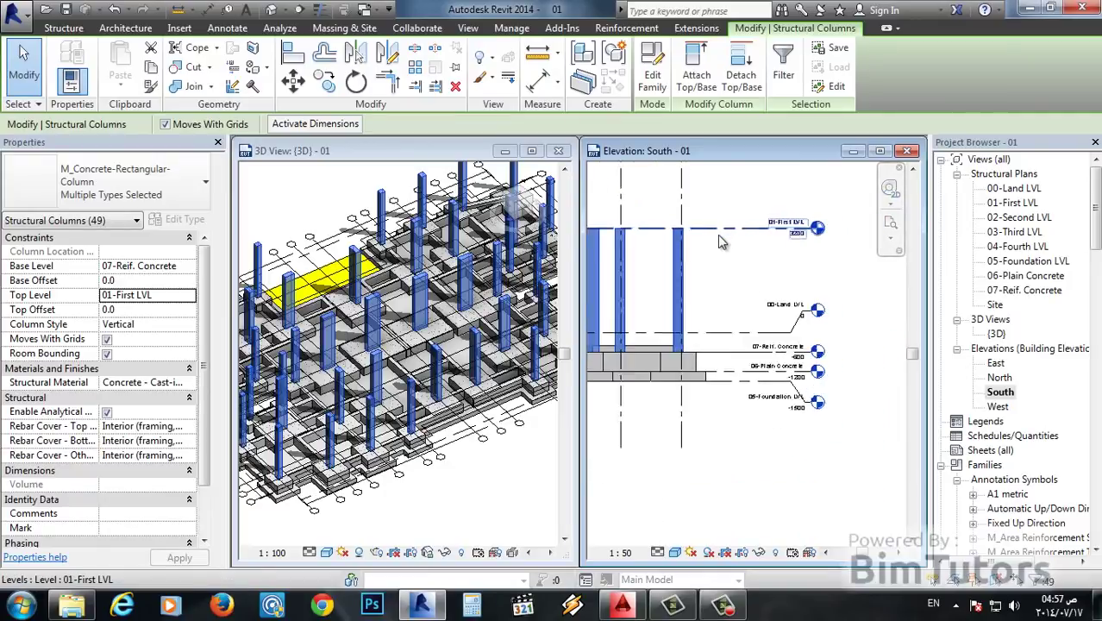
scroll(718, 237, down, 1)
scroll(725, 259, down, 1)
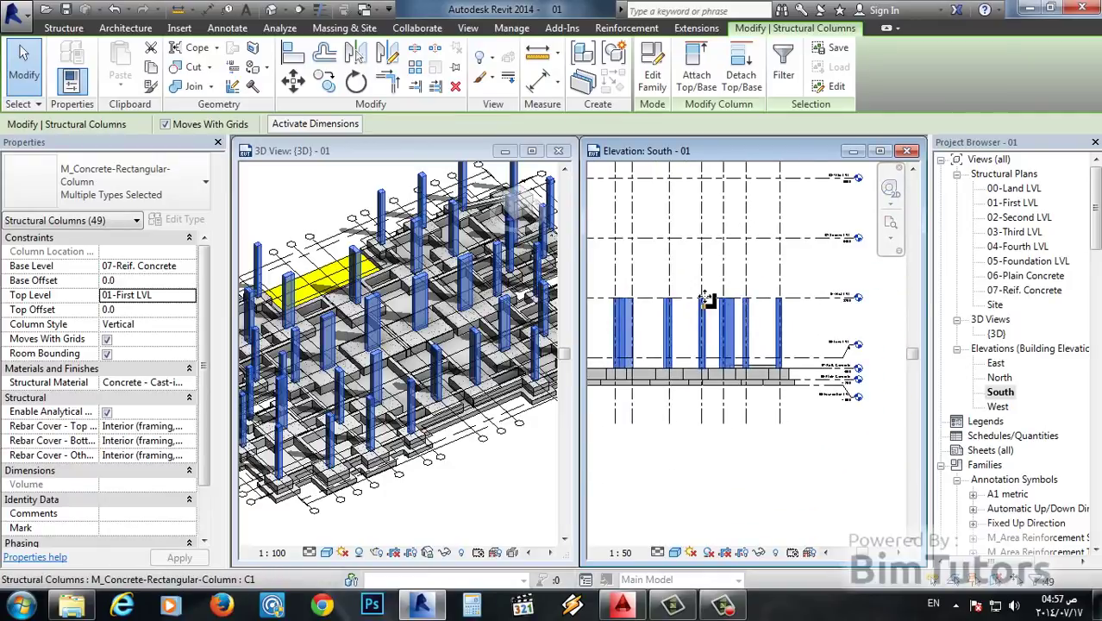
scroll(716, 308, down, 2)
middle_drag(694, 311, 809, 363)
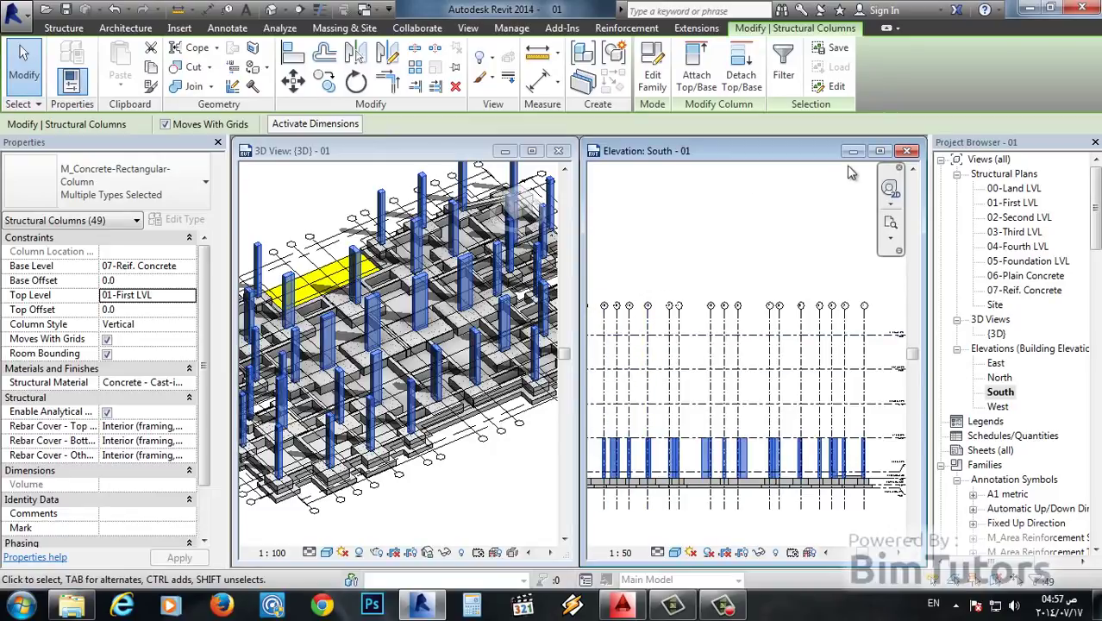
Select one column in the South elevation to confirm it runs from 07-Reif. Concrete to 01-First LVL.
click(675, 262)
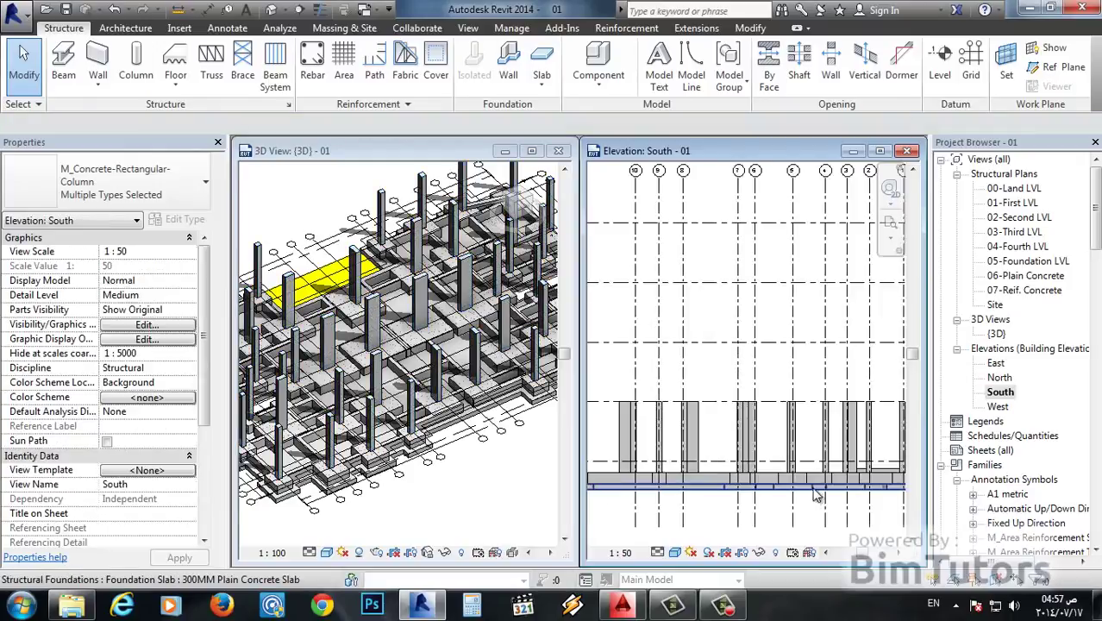
scroll(792, 483, up, 3)
middle_drag(785, 431, 773, 312)
scroll(772, 312, up, 2)
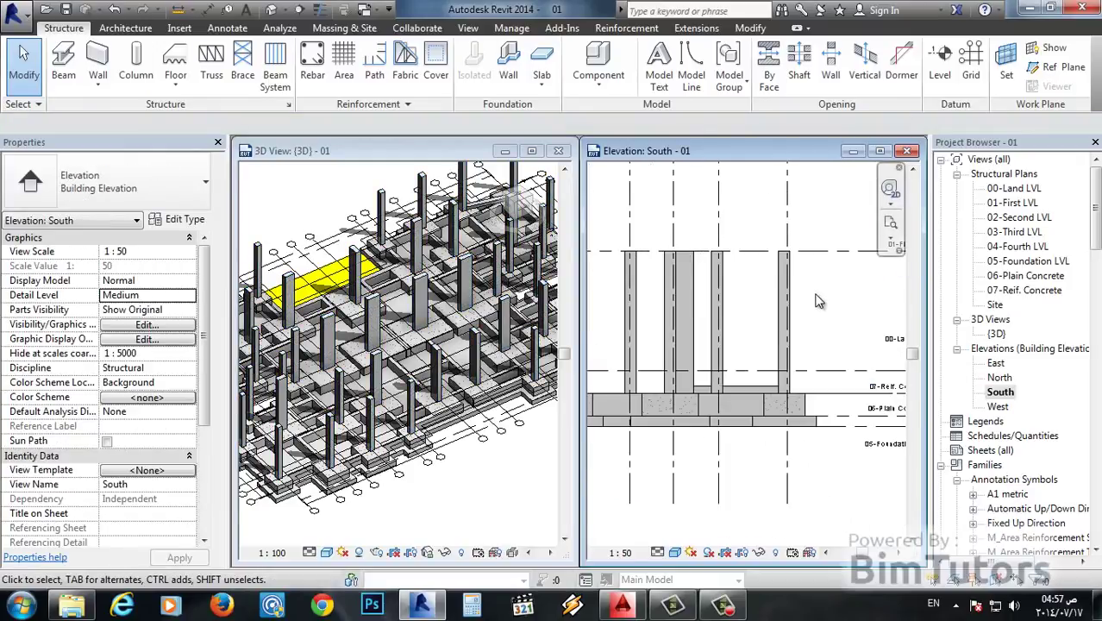
scroll(733, 318, up, 3)
click(686, 323)
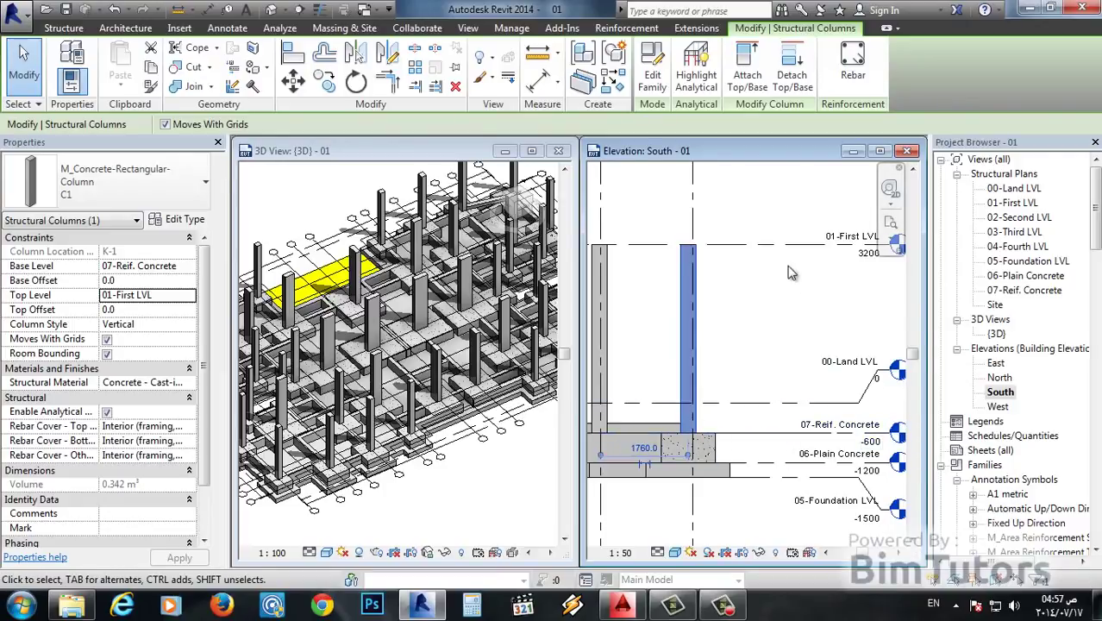
middle_drag(773, 318, 750, 456)
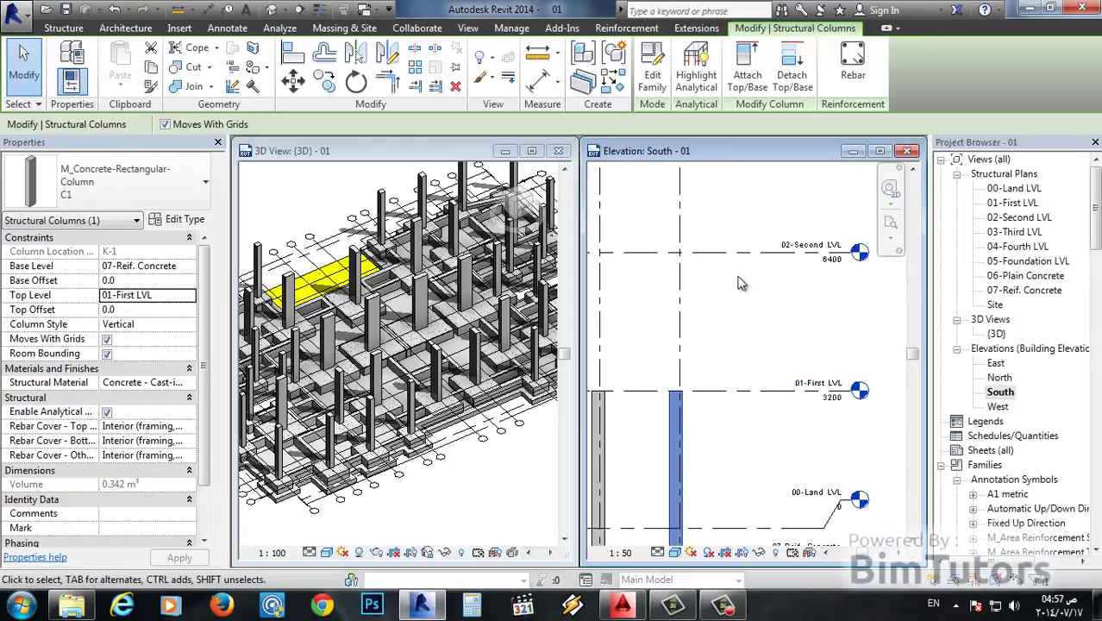
scroll(737, 345, down, 1)
scroll(734, 321, down, 2)
key(Escape)
Pan to the 3D model and window-select every element in it.
scroll(731, 333, down, 1)
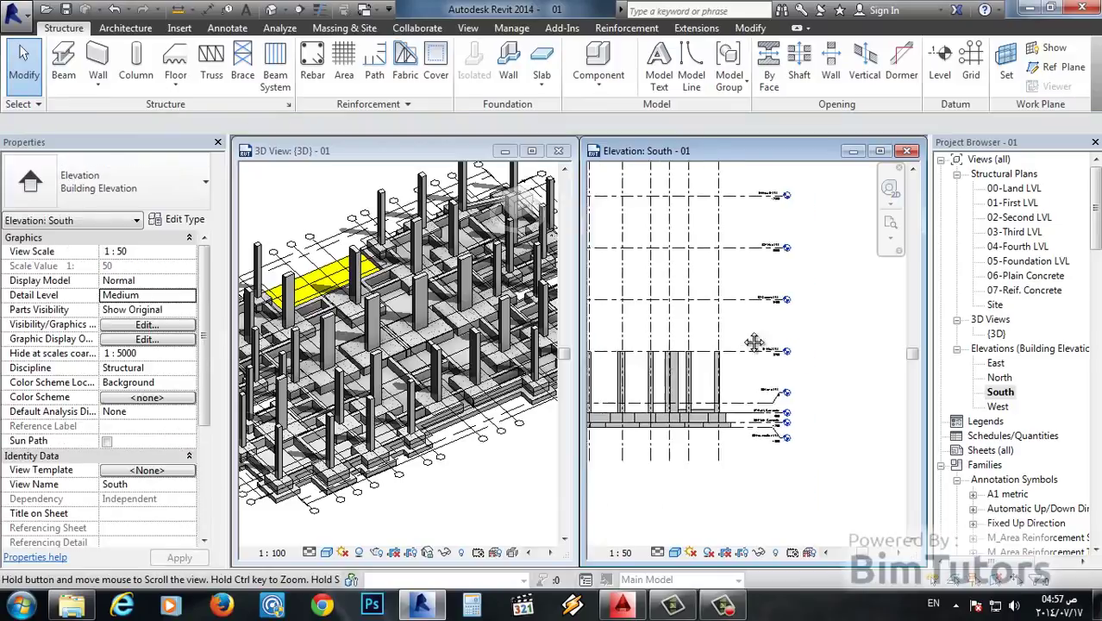
scroll(732, 333, down, 2)
scroll(525, 464, down, 3)
middle_drag(518, 466, 493, 465)
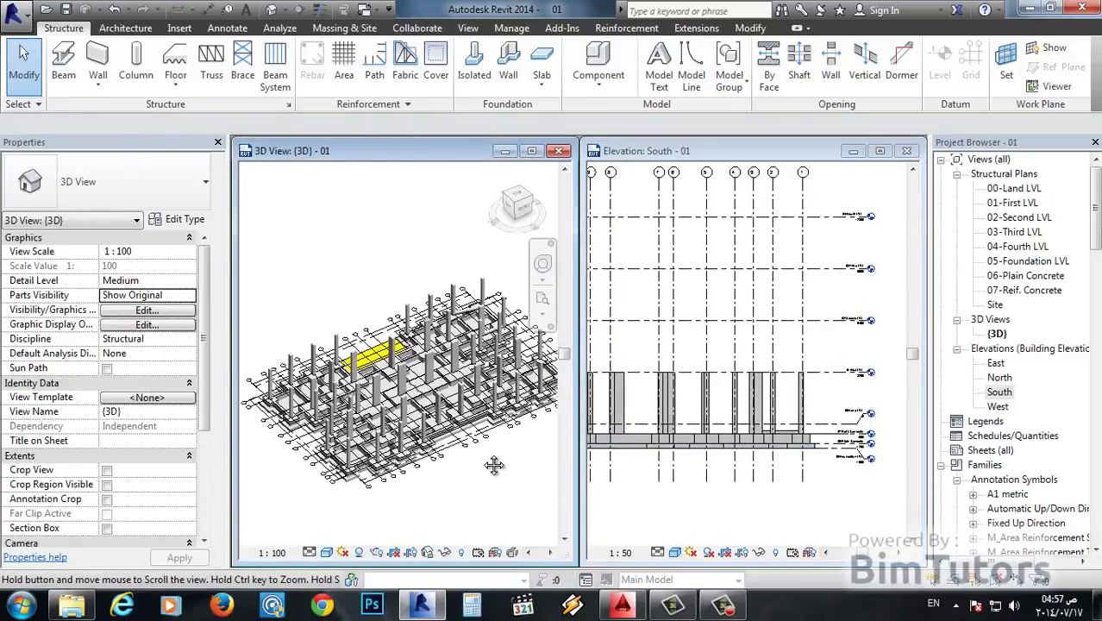
scroll(487, 461, down, 2)
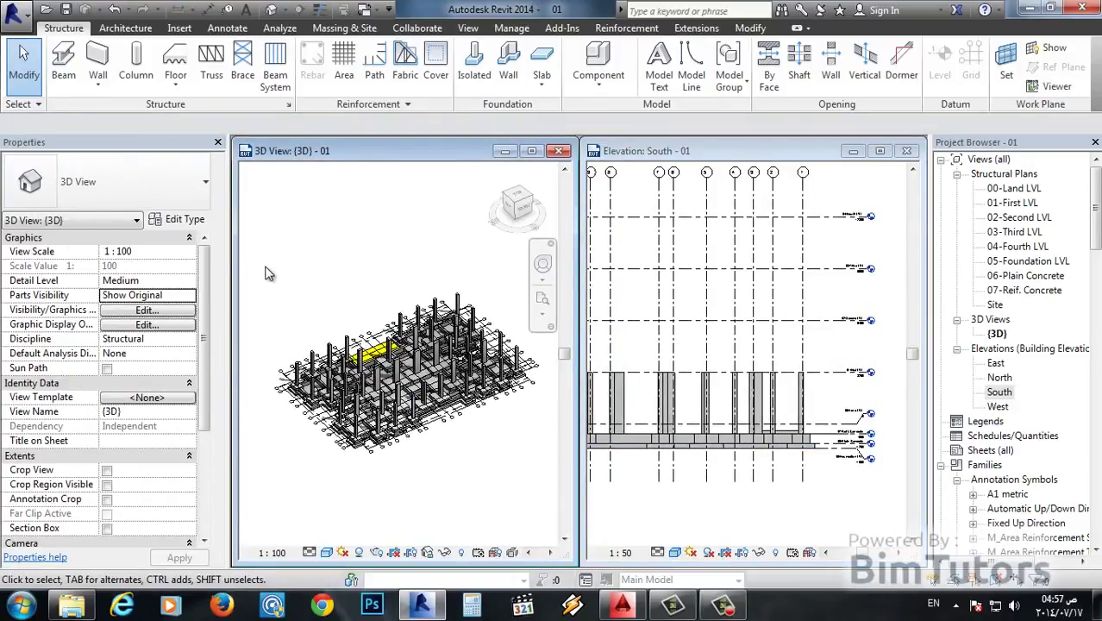
drag(268, 274, 538, 480)
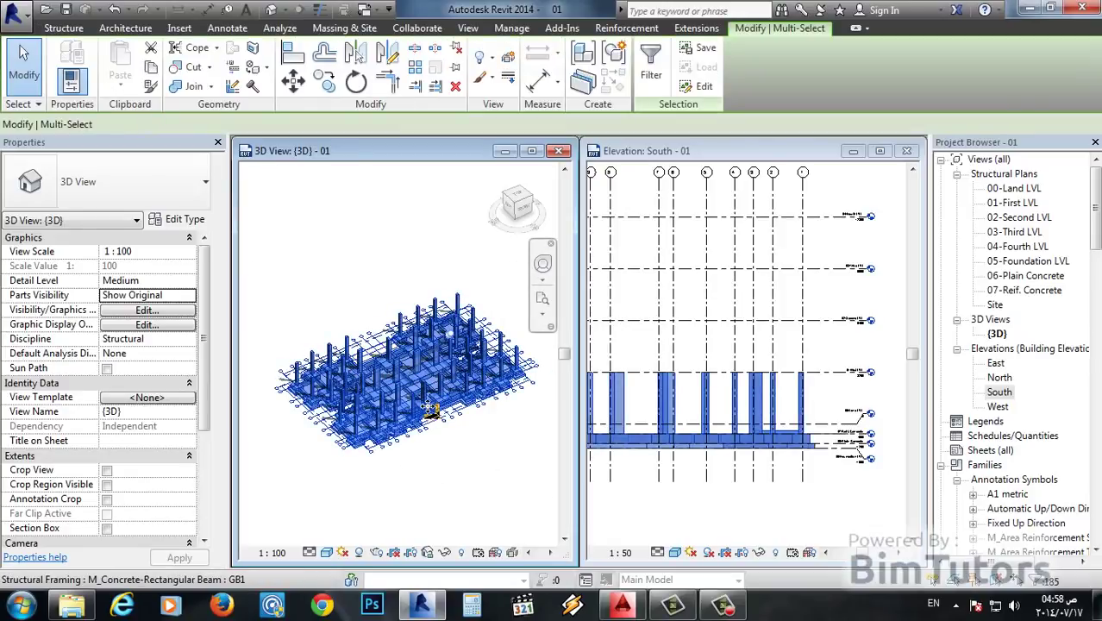
Filter the selection down to the 49 Structural Columns and save it as 'F-Columns'.
click(651, 65)
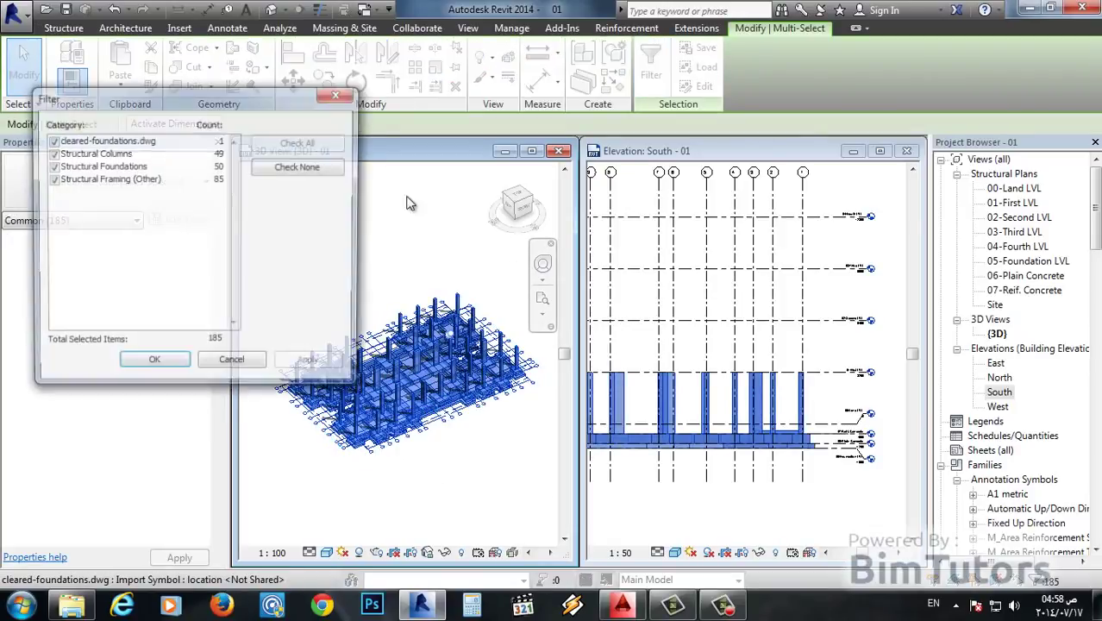
click(284, 166)
click(51, 153)
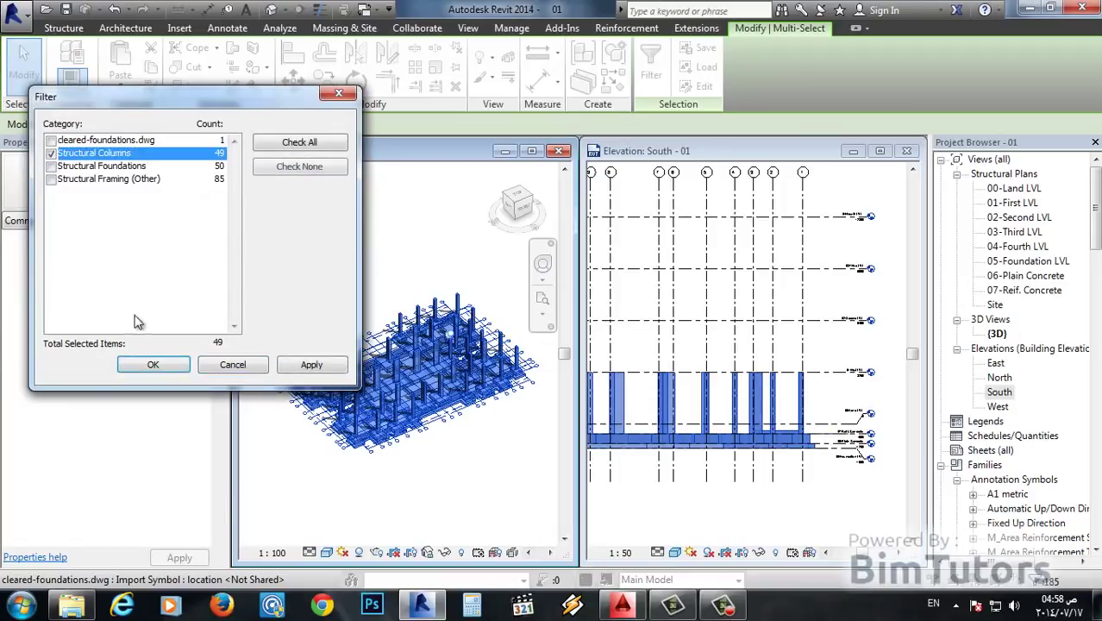
click(153, 364)
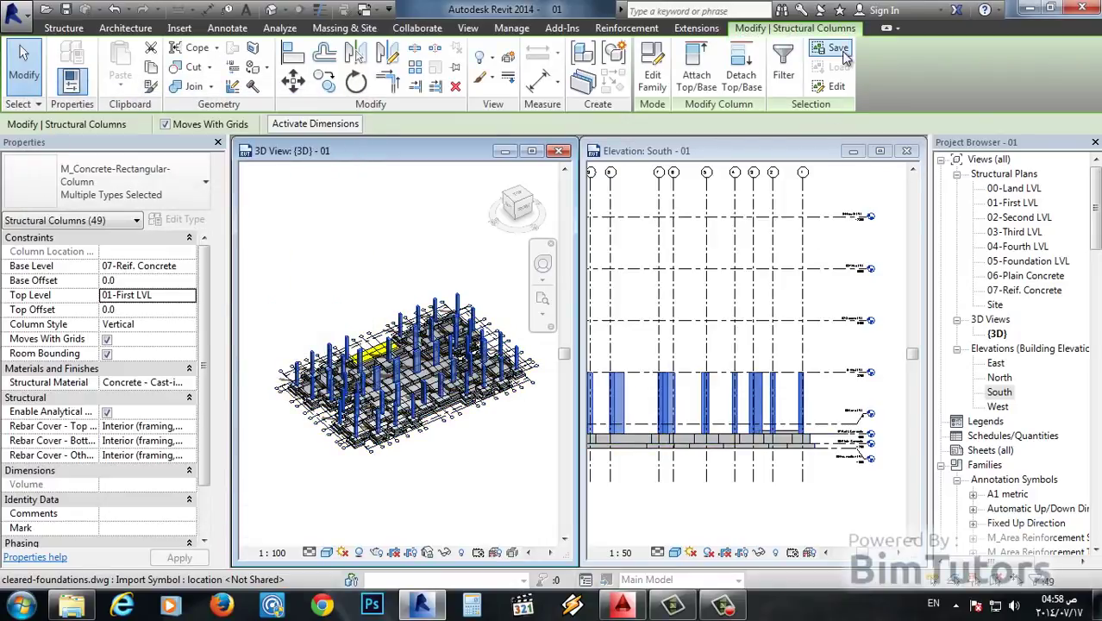
click(833, 50)
text(F-Columns)
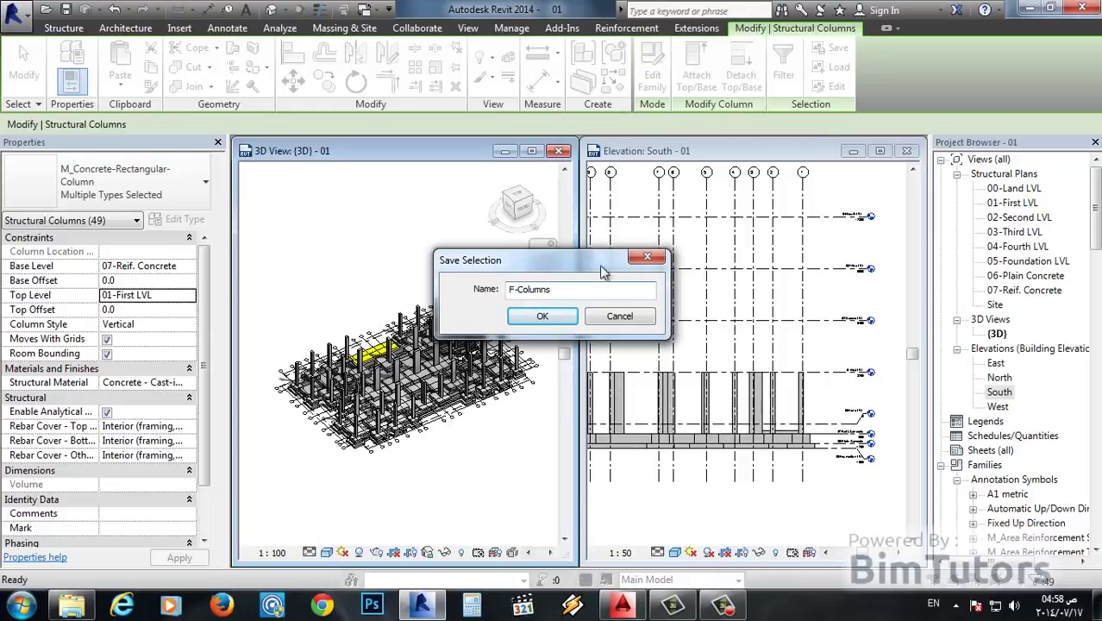
click(542, 316)
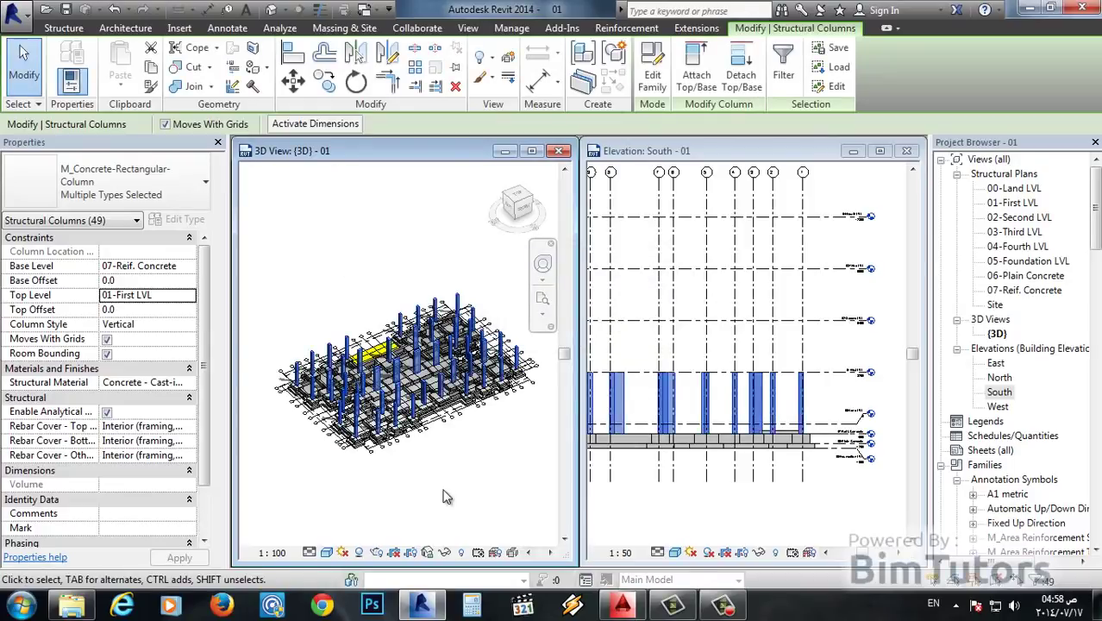
Clear the selection, then load the saved 'F-Columns' selection to reselect all 49 columns.
key(Escape)
scroll(388, 398, up, 5)
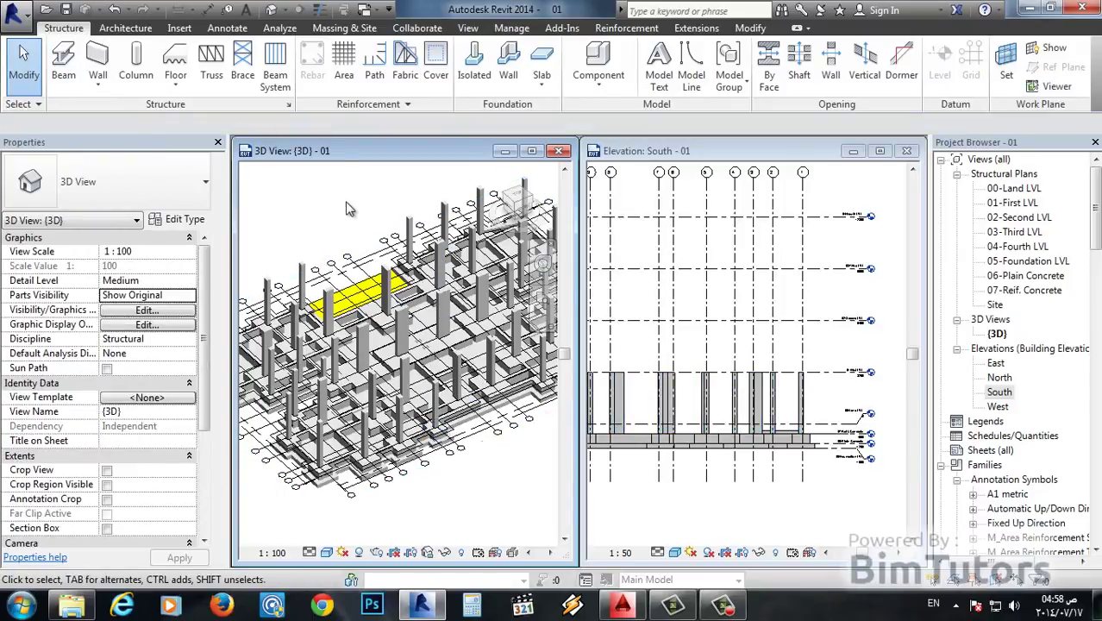
click(511, 28)
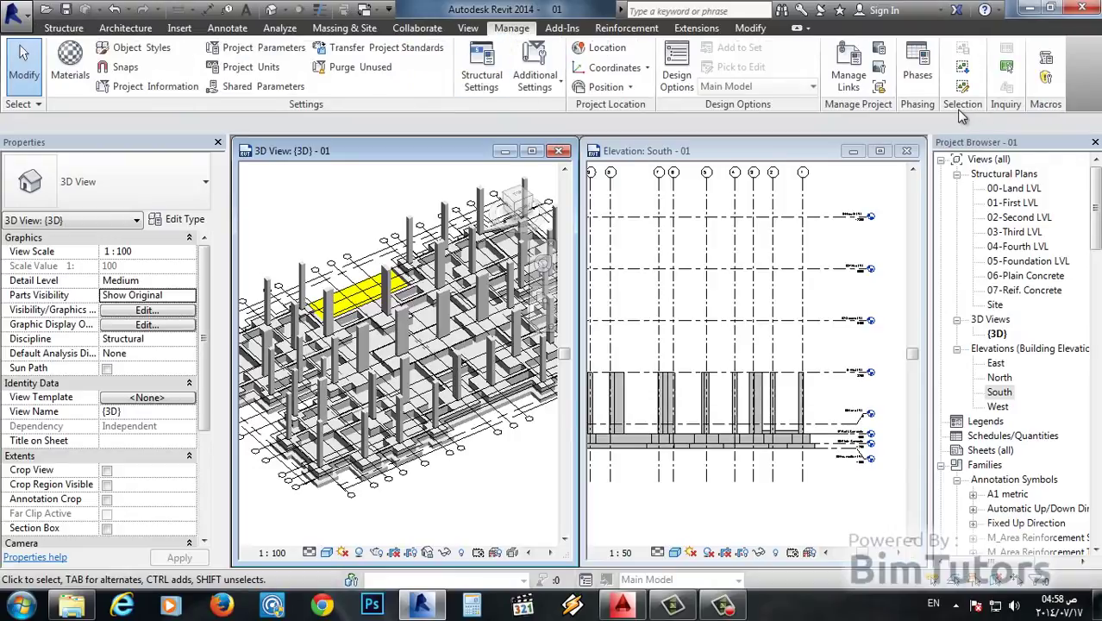
click(966, 70)
drag(130, 116, 678, 173)
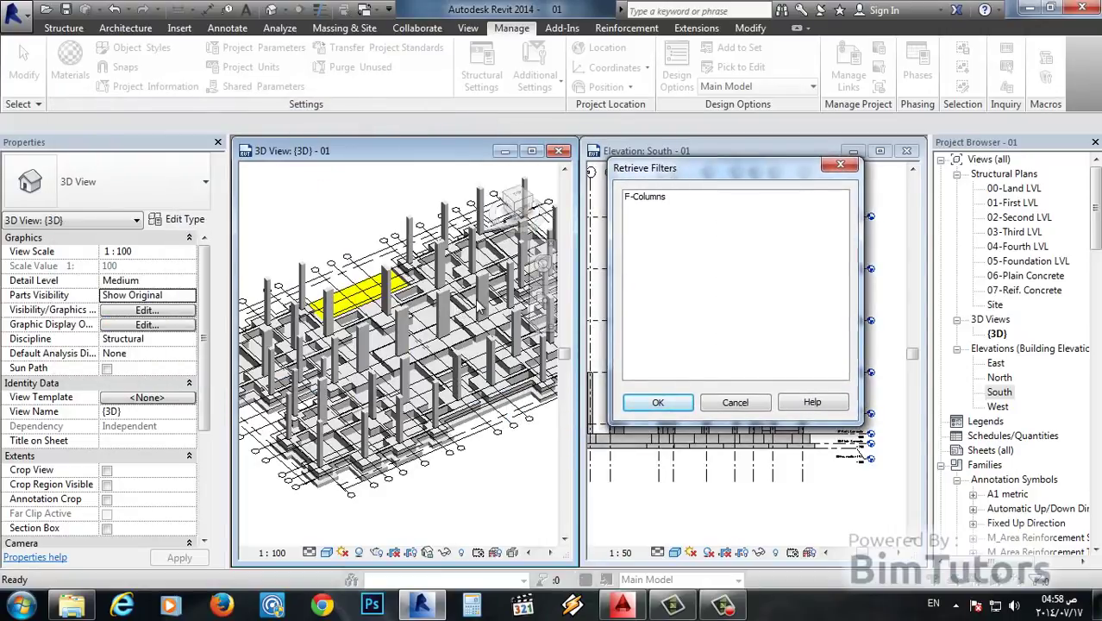
click(663, 201)
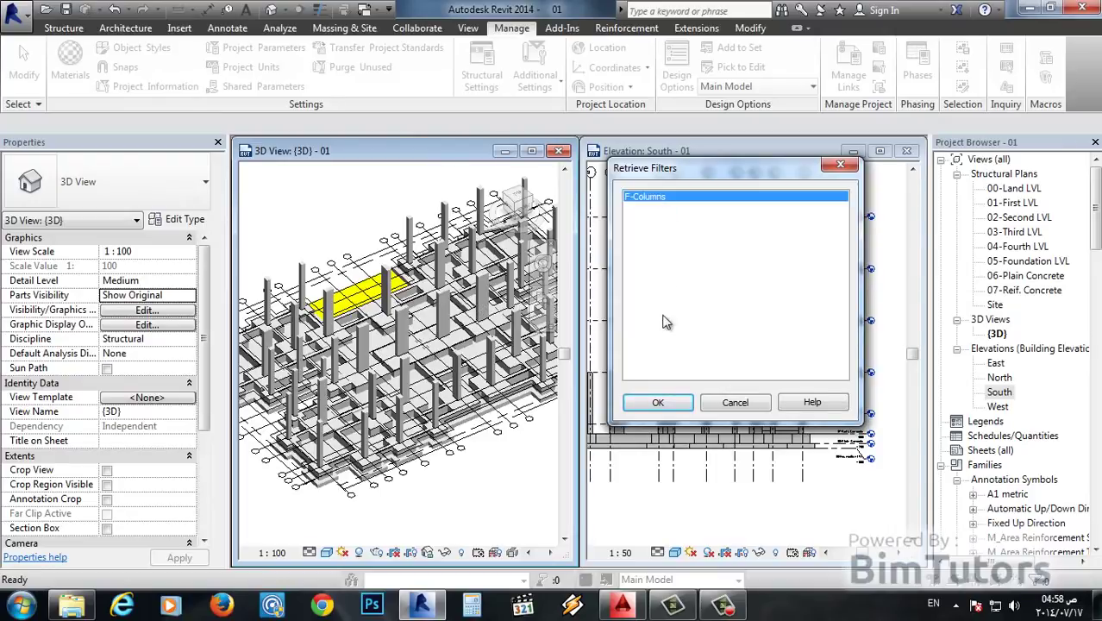
click(681, 404)
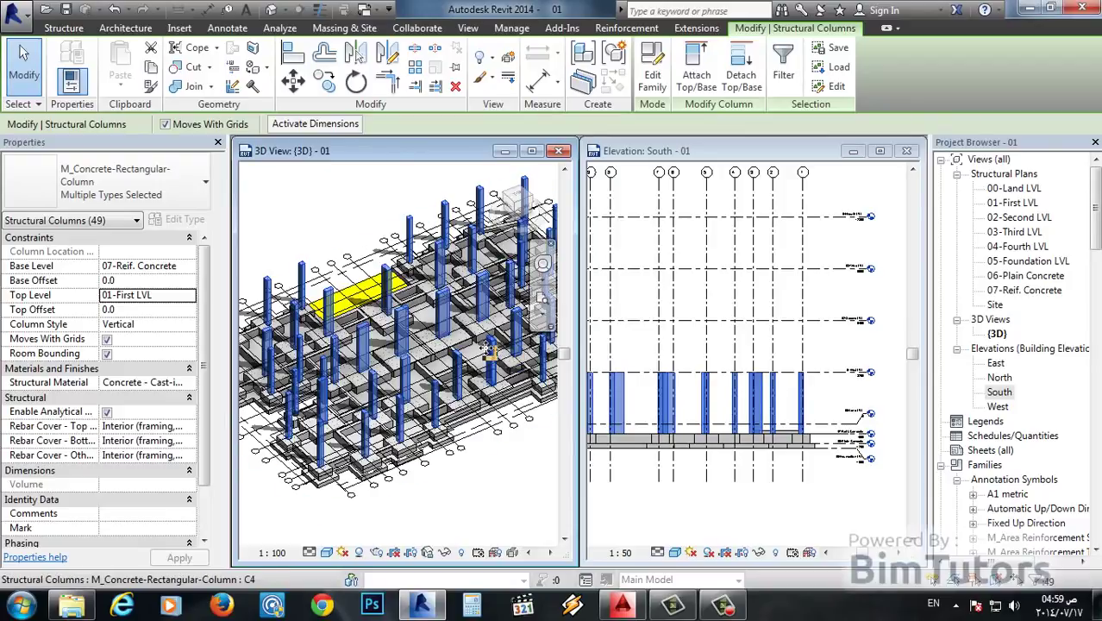
Copy the 49 selected columns to the clipboard and frame the column row in the South elevation.
click(151, 66)
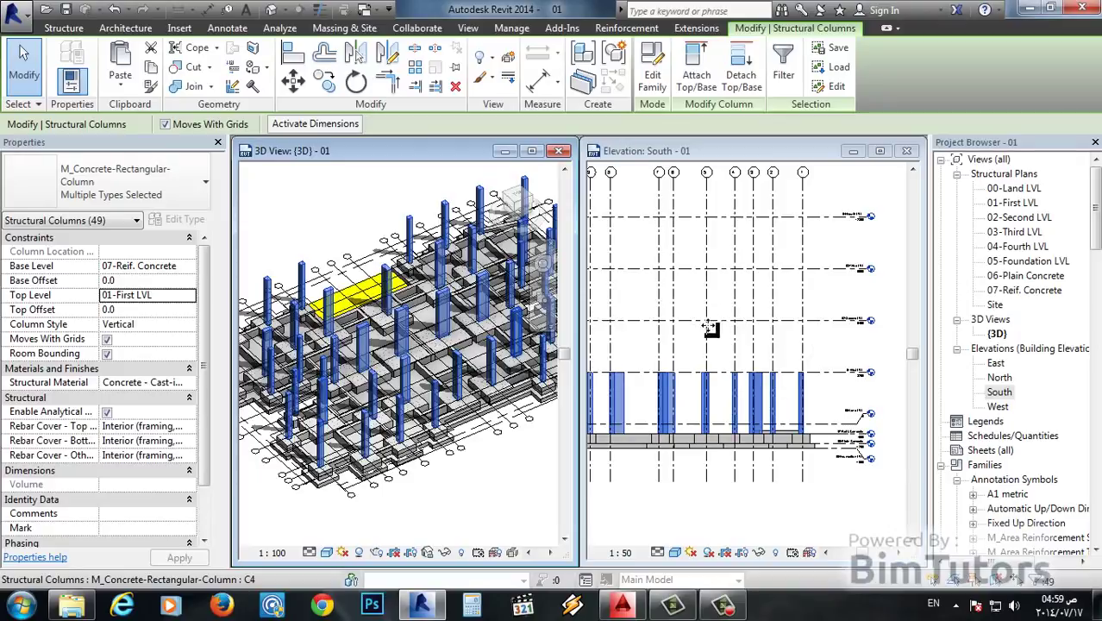
click(847, 349)
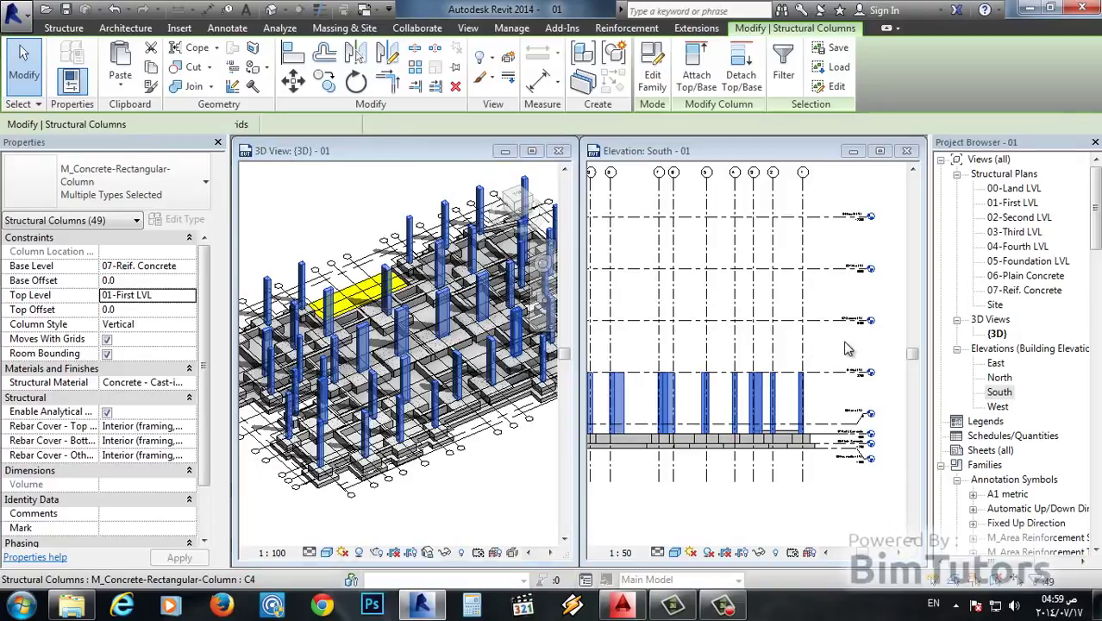
scroll(847, 348, up, 3)
scroll(851, 344, up, 2)
scroll(787, 356, up, 1)
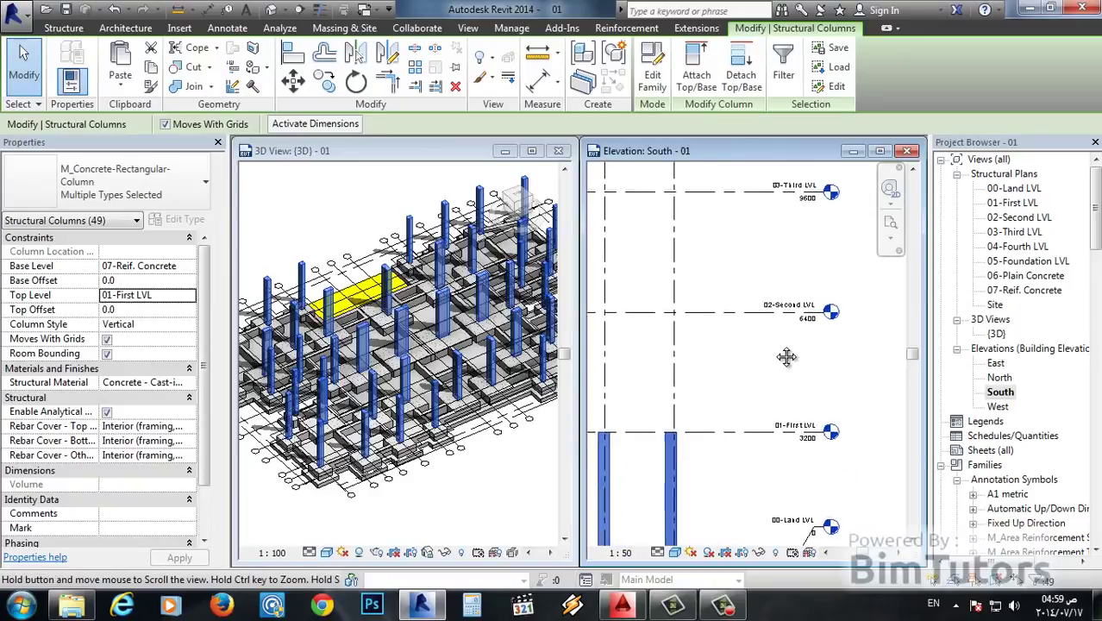
mouse_move(787, 356)
middle_down()
mouse_move(798, 364)
mouse_move(765, 446)
middle_up()
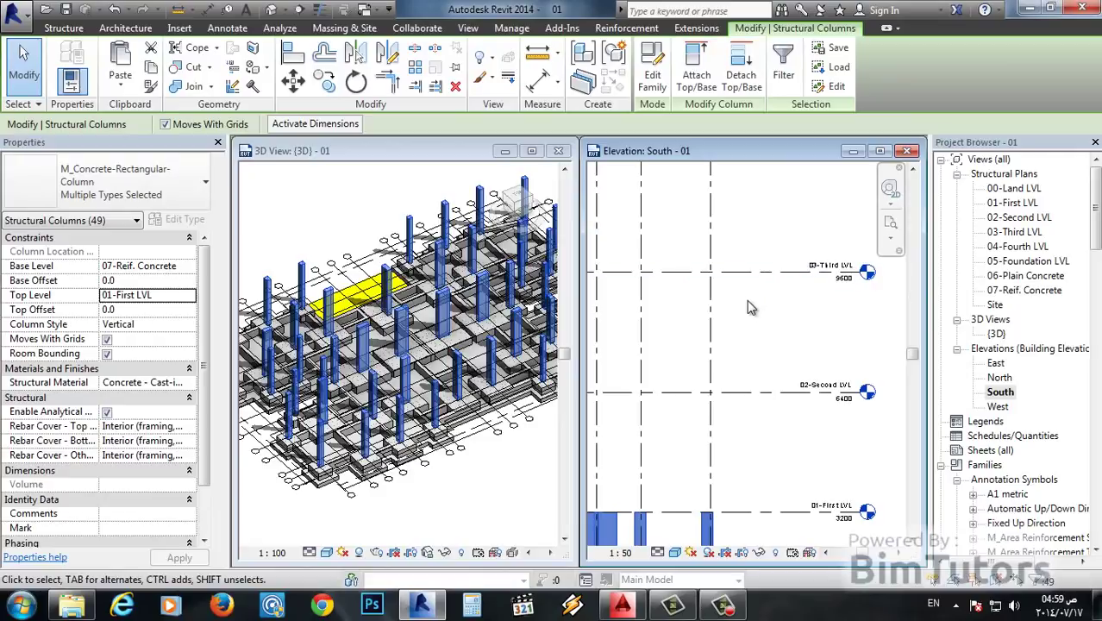
scroll(750, 299, down, 2)
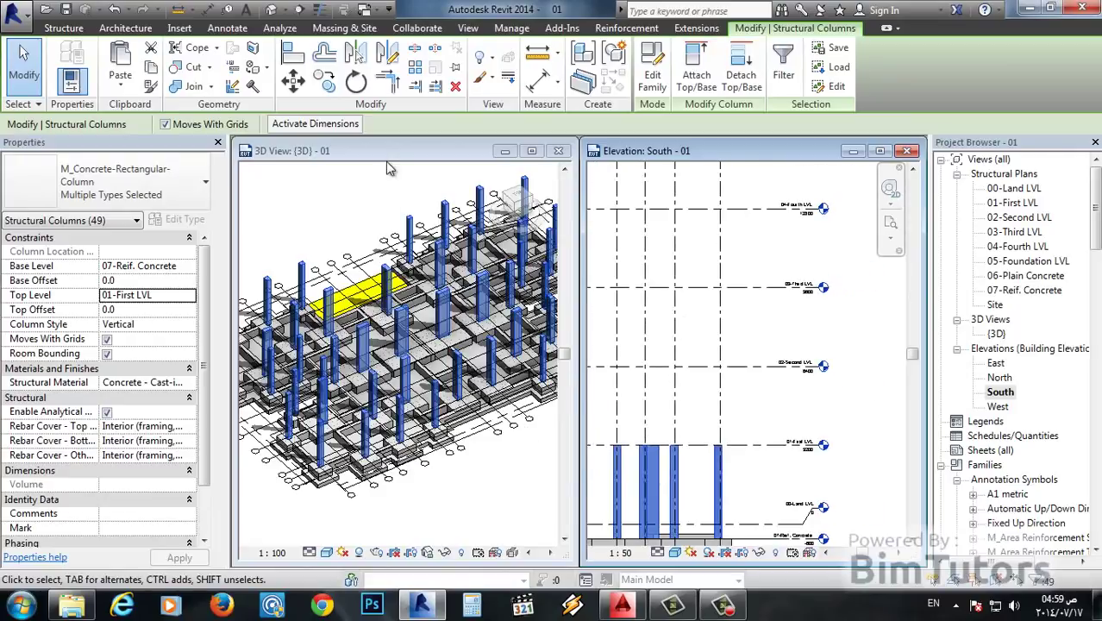
scroll(646, 383, down, 2)
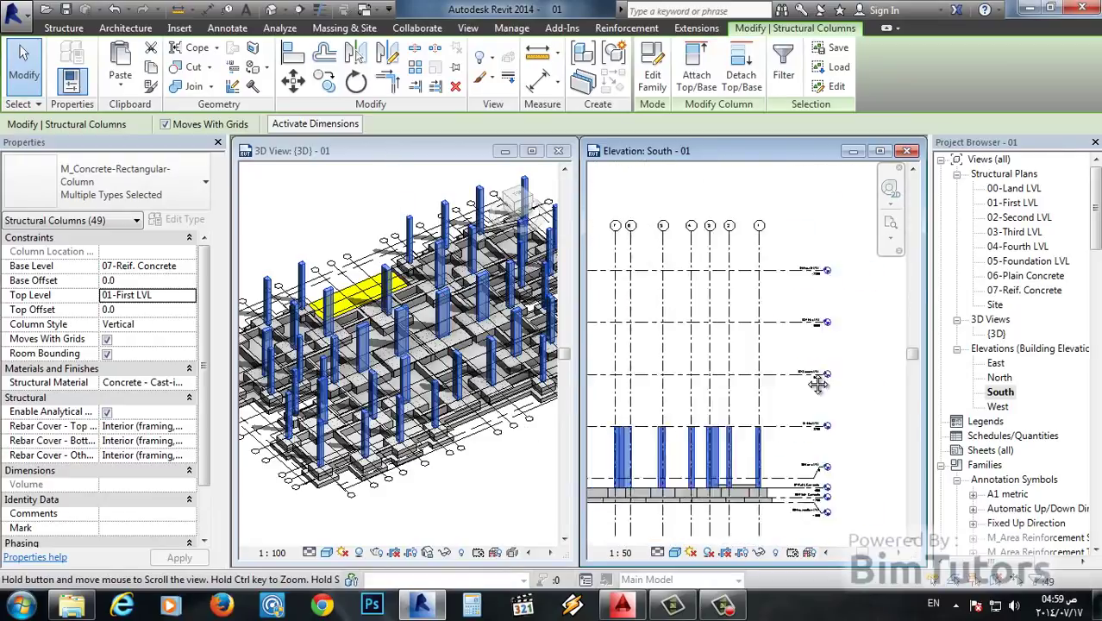
middle_drag(647, 383, 681, 423)
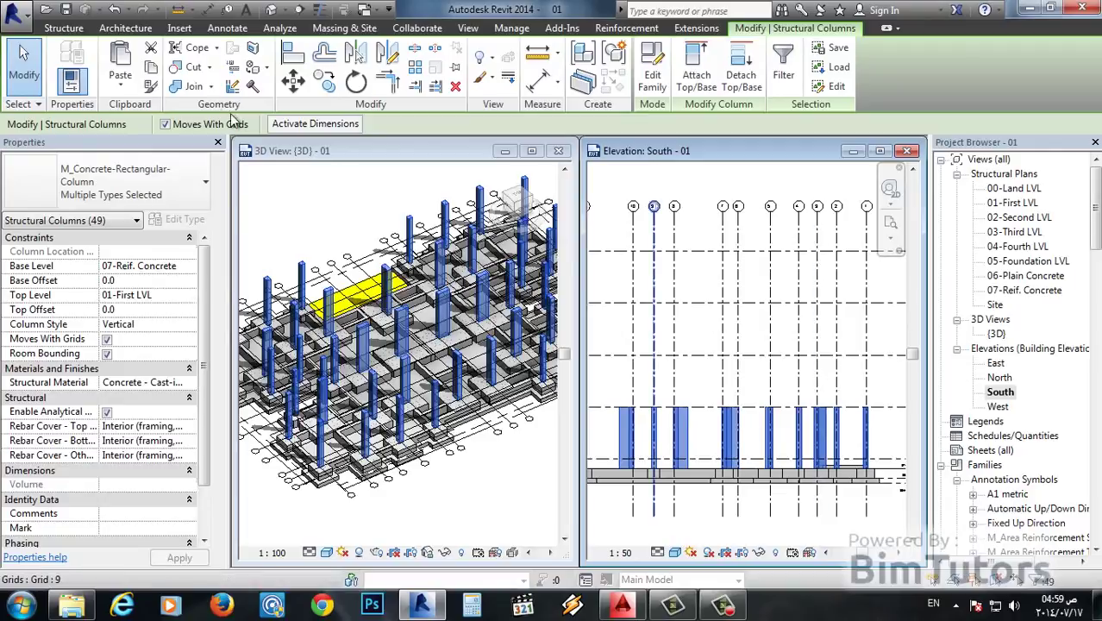
Paste the columns aligned to the selected level 02-Second LVL.
click(123, 85)
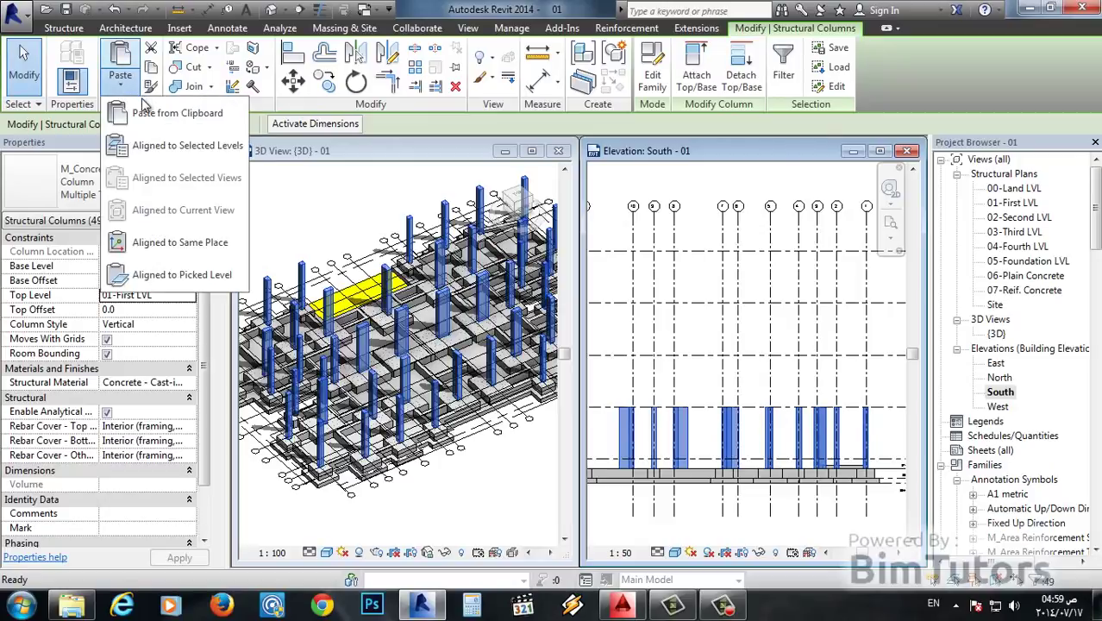
click(185, 145)
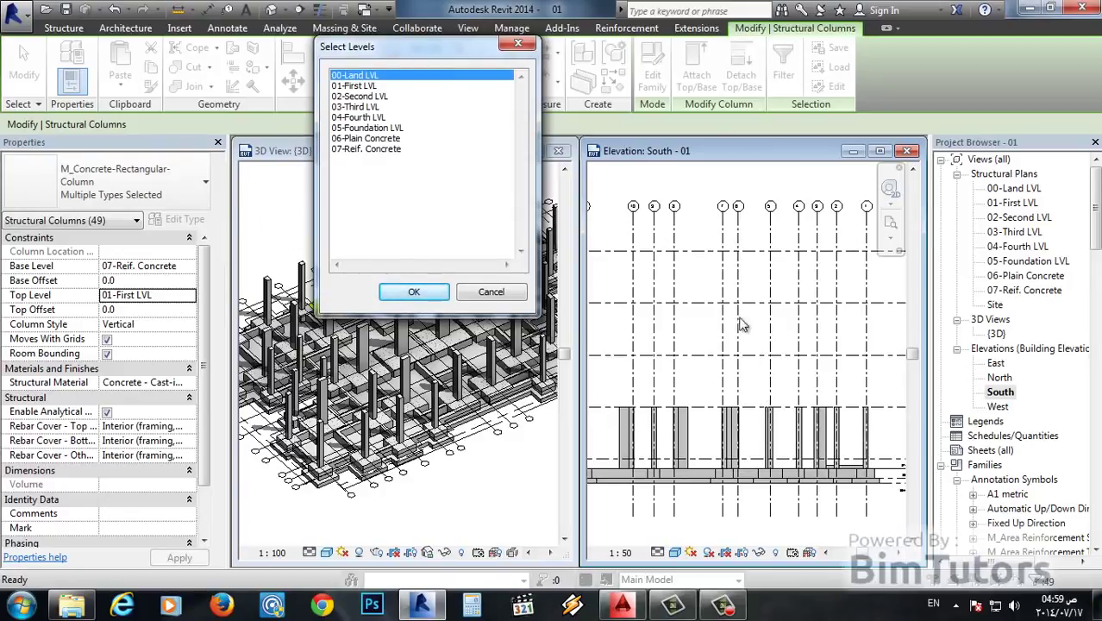
click(386, 100)
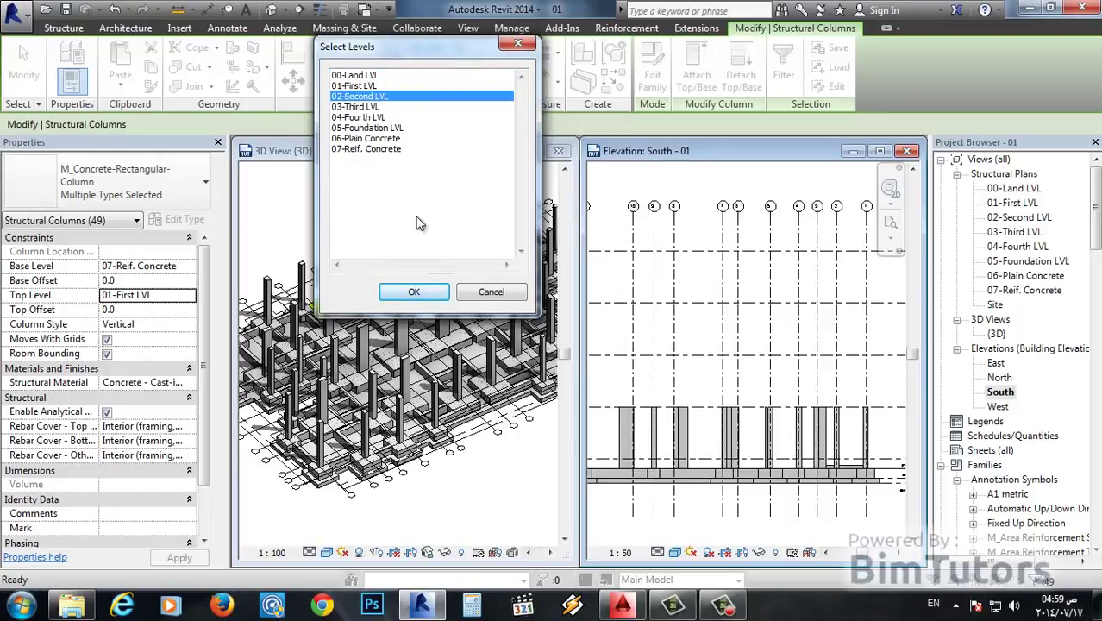
click(414, 291)
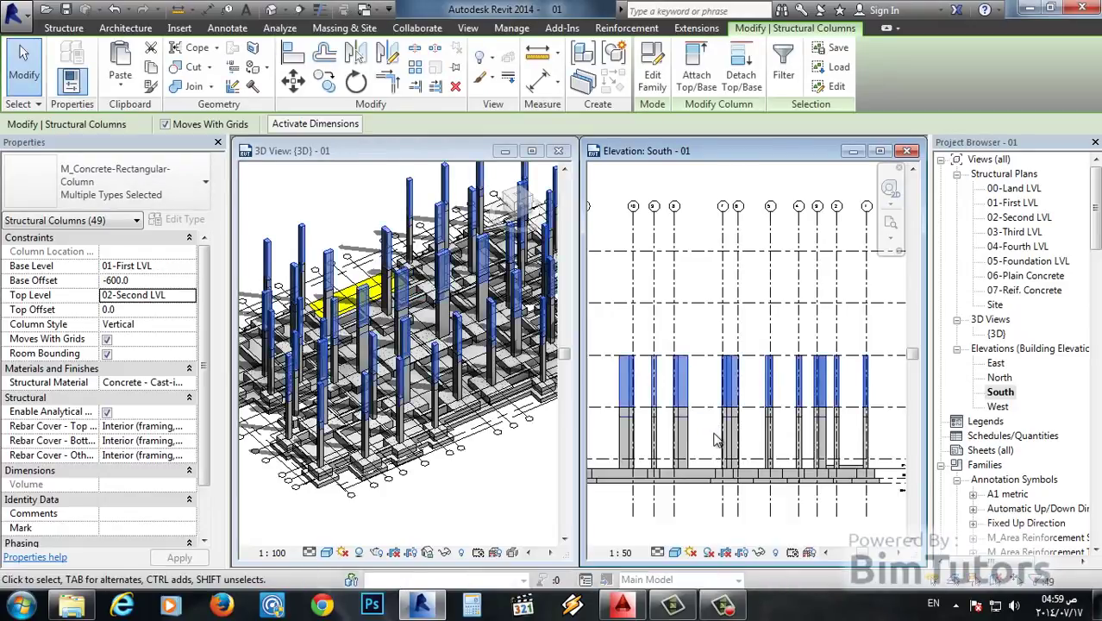
scroll(714, 440, up, 3)
middle_drag(862, 379, 754, 362)
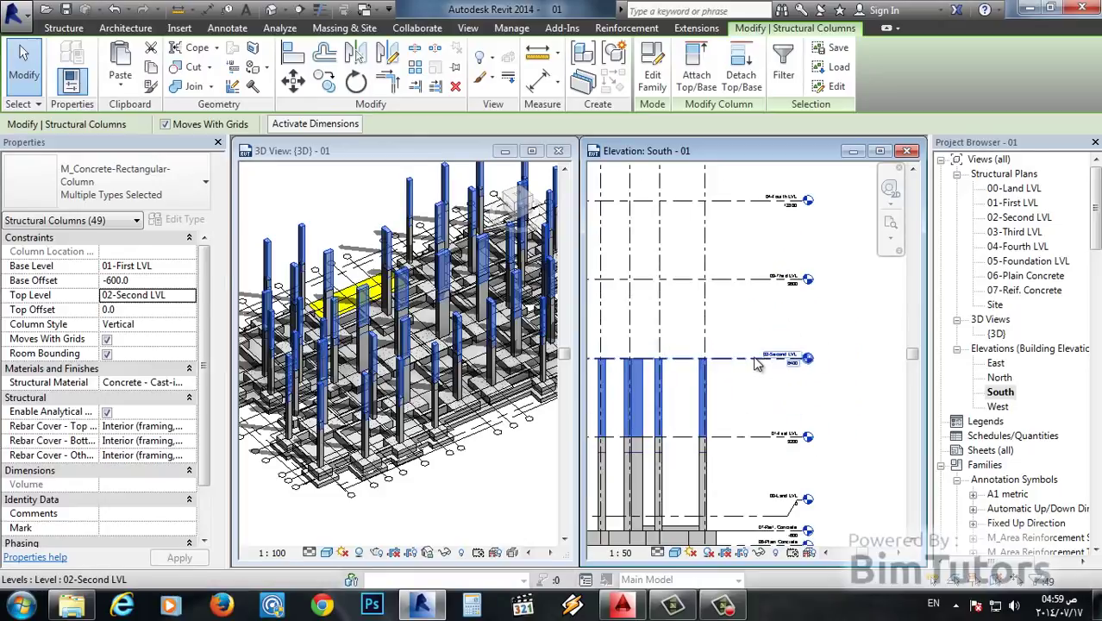
scroll(754, 363, up, 2)
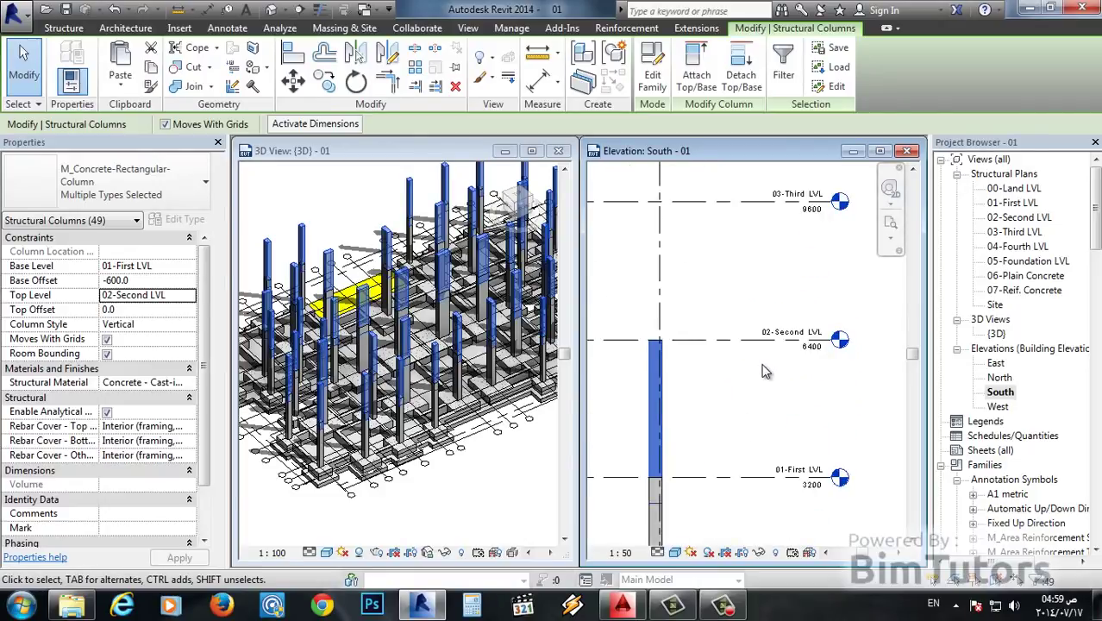
scroll(762, 371, down, 3)
middle_drag(846, 374, 854, 290)
scroll(766, 353, up, 3)
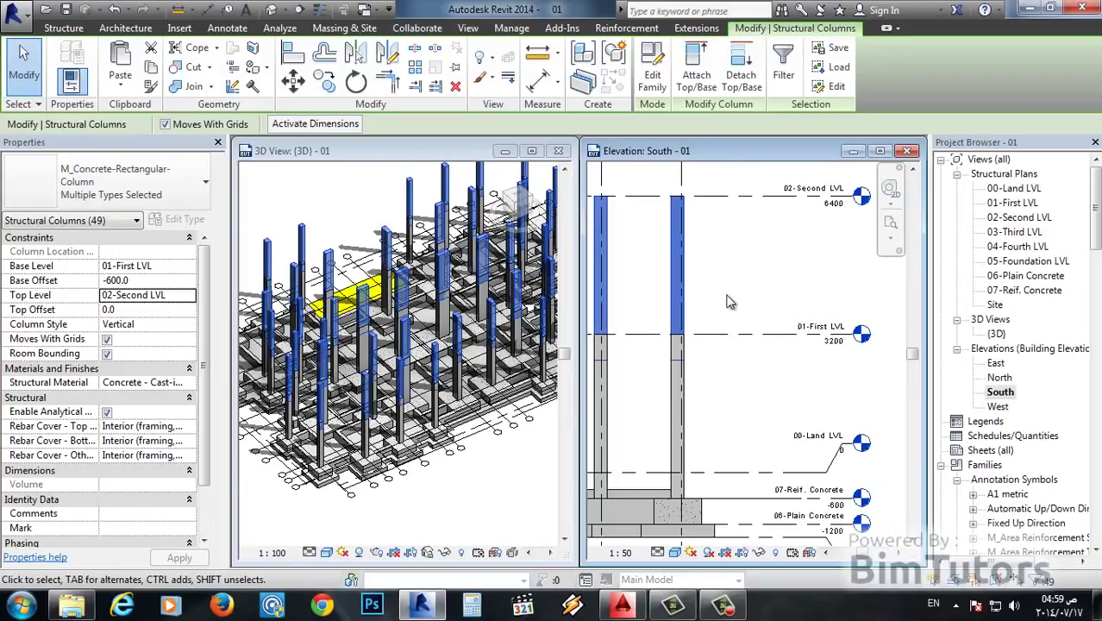
middle_drag(615, 252, 645, 294)
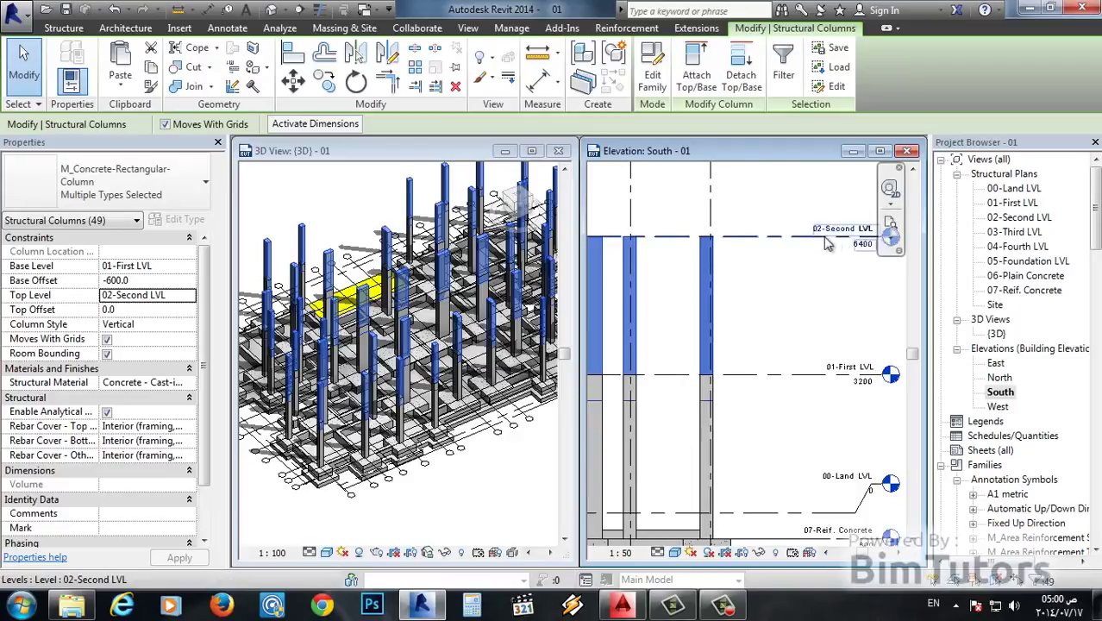
scroll(750, 241, up, 2)
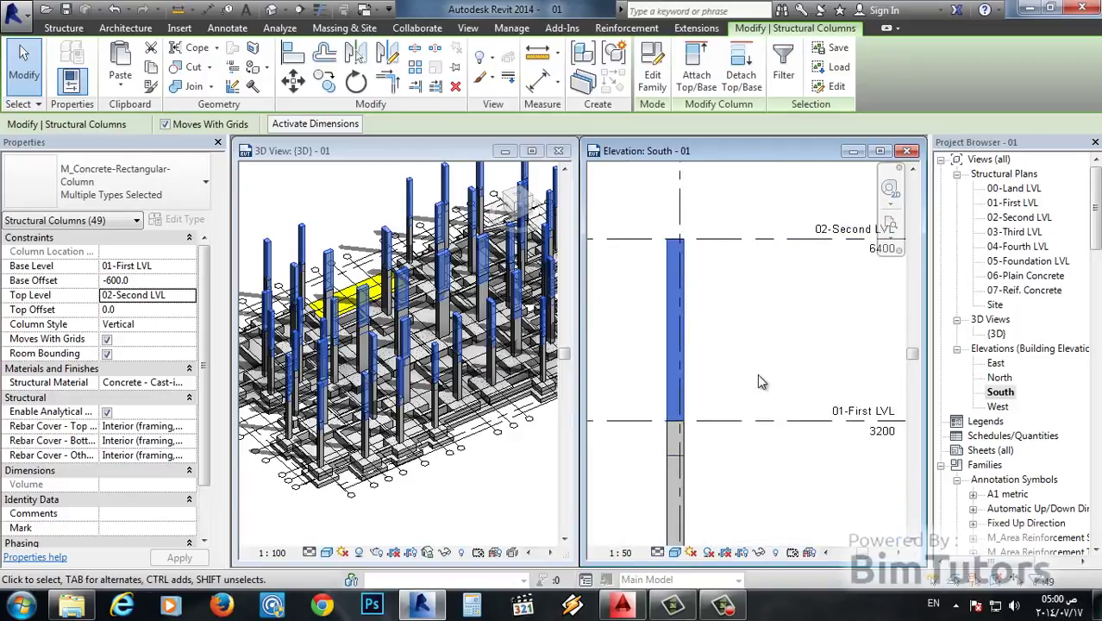
scroll(669, 377, down, 1)
scroll(669, 377, down, 1)
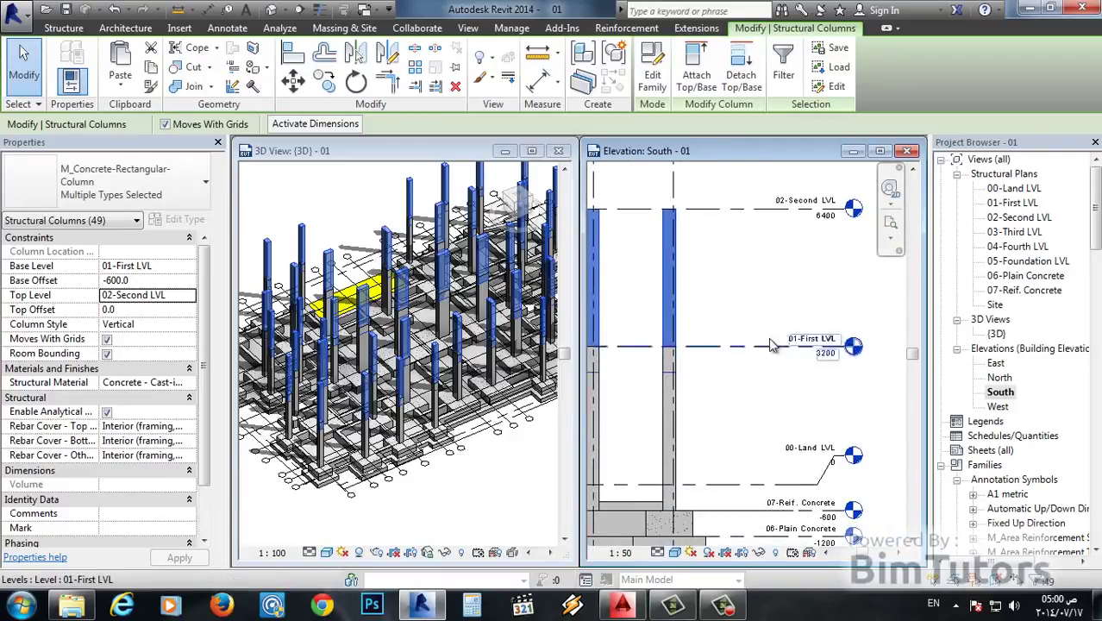
scroll(767, 348, up, 1)
scroll(767, 349, up, 1)
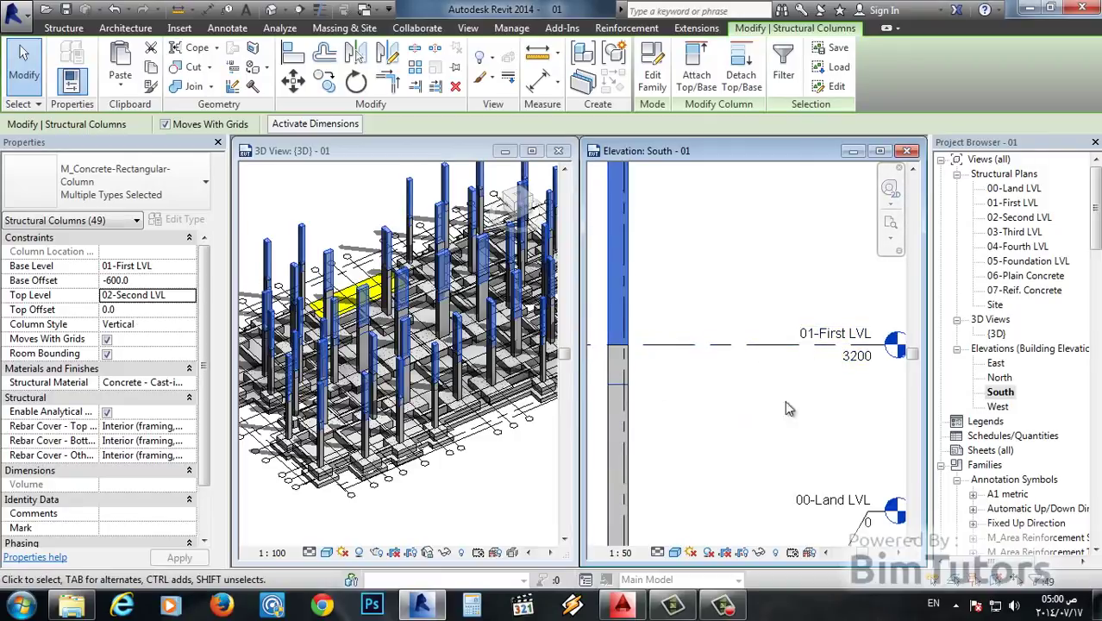
scroll(784, 404, down, 3)
middle_drag(771, 437, 793, 376)
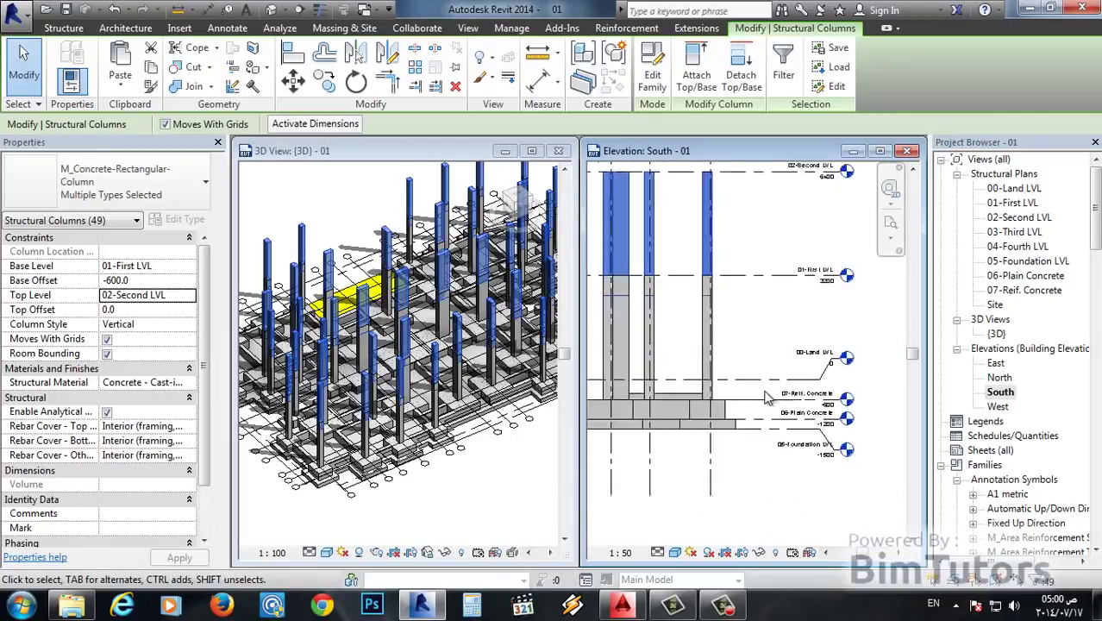
scroll(703, 429, up, 3)
scroll(703, 429, down, 3)
middle_drag(703, 429, 672, 403)
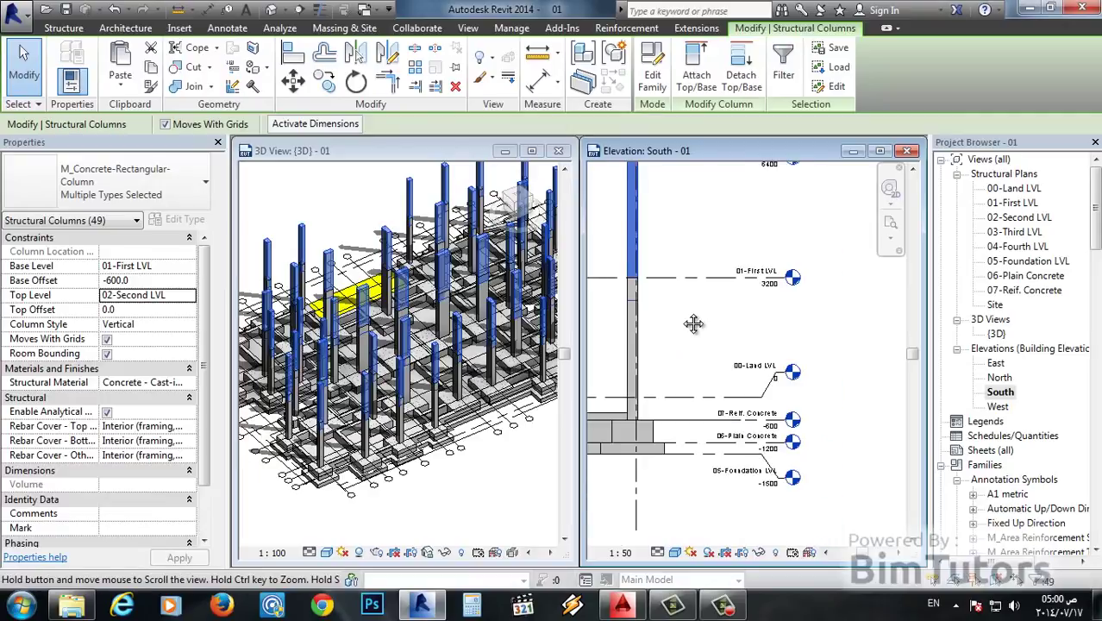
middle_drag(684, 319, 765, 419)
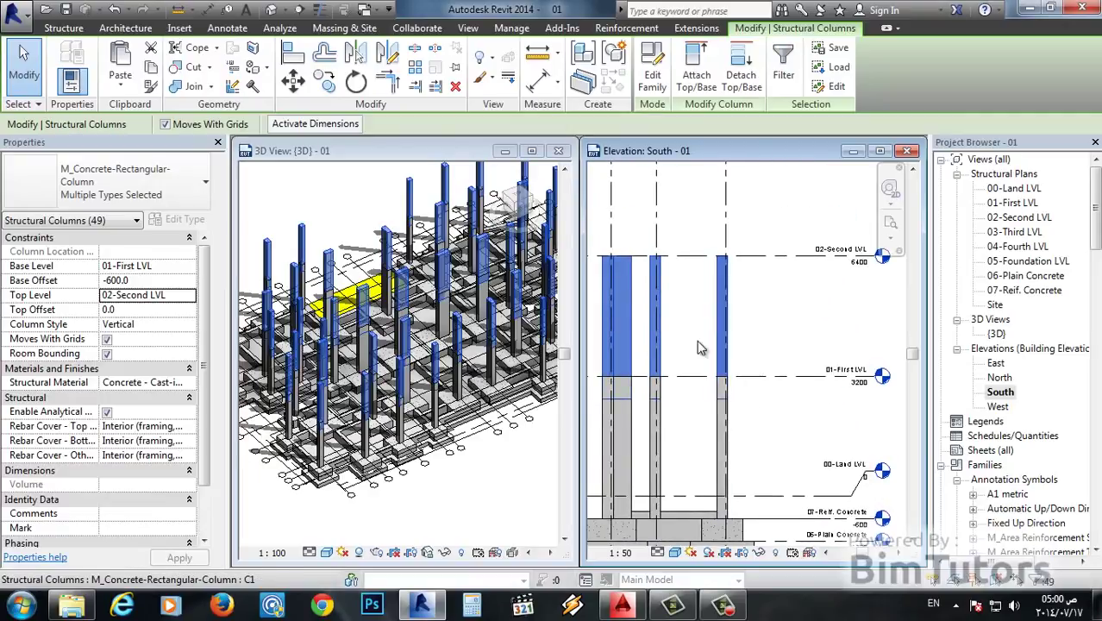
scroll(715, 366, up, 2)
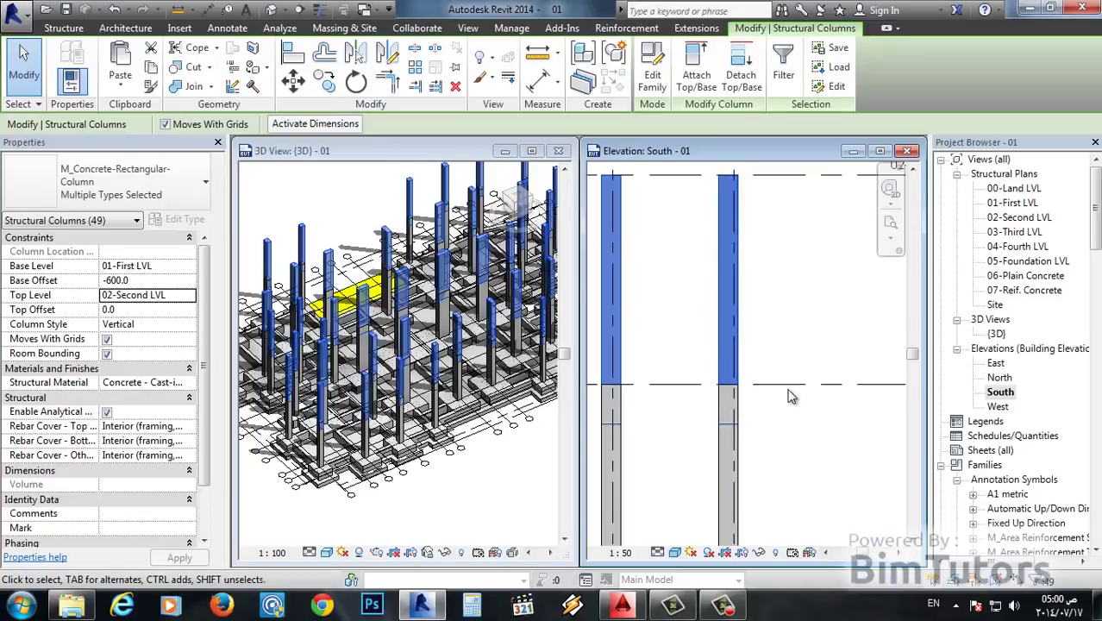
scroll(696, 401, down, 2)
scroll(728, 402, up, 2)
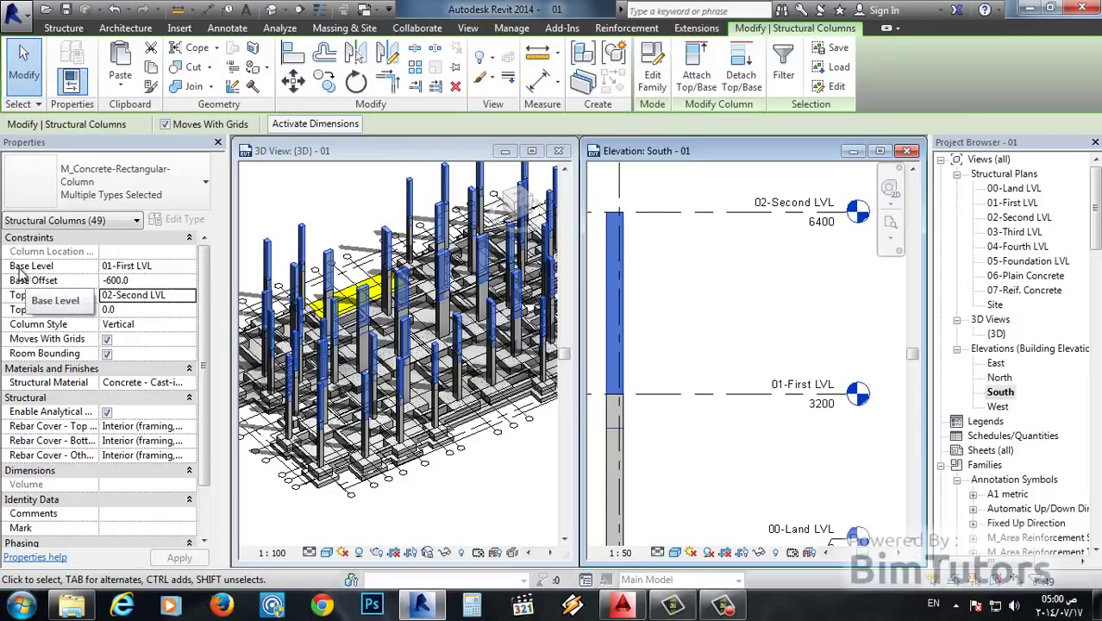
Change the pasted columns' Base Offset from -600.0 to 0.
click(145, 281)
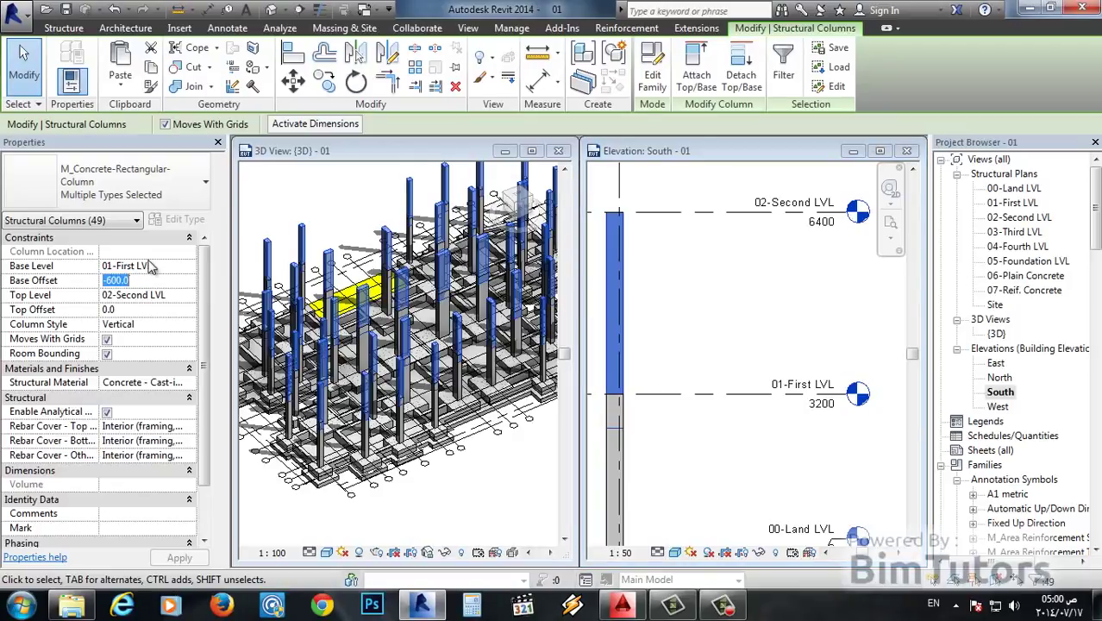
text(0)
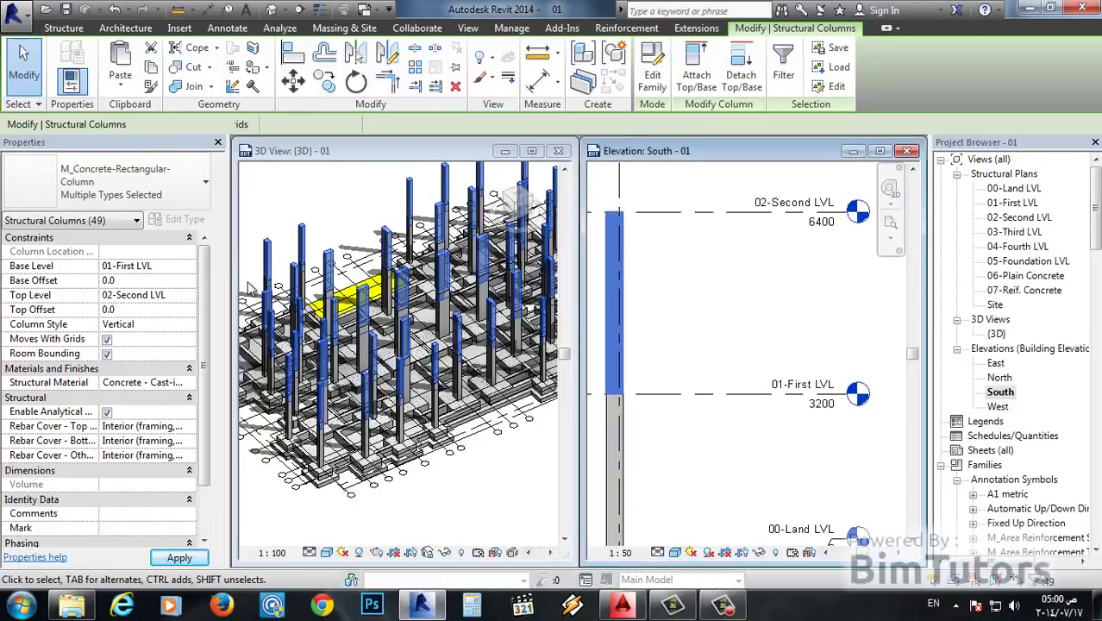
scroll(869, 359, down, 2)
scroll(869, 359, down, 2)
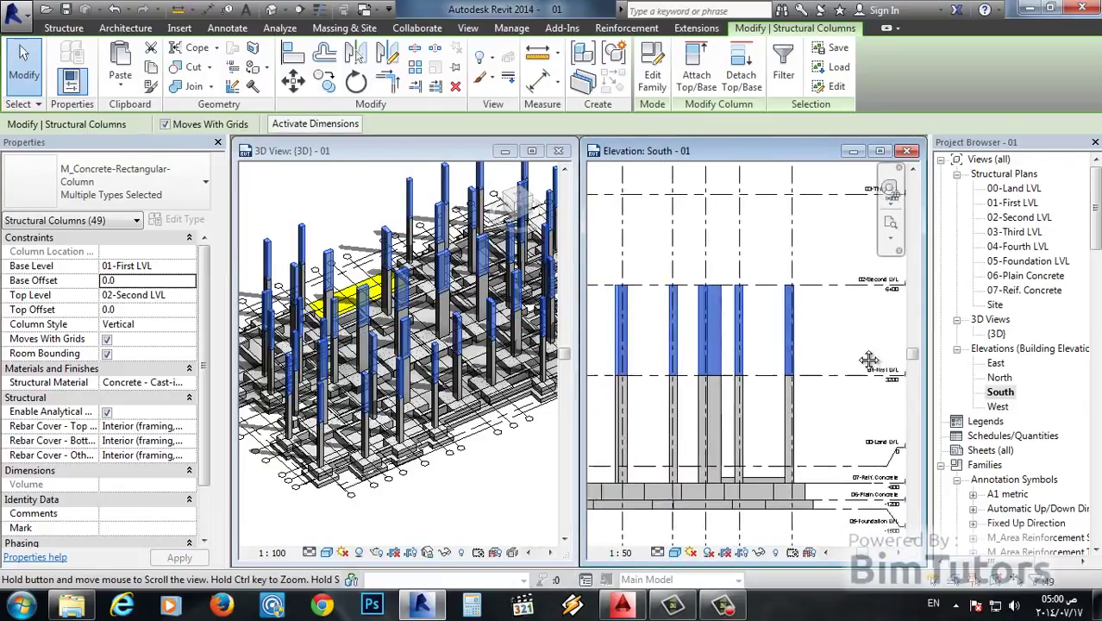
scroll(787, 386, up, 2)
scroll(735, 424, up, 2)
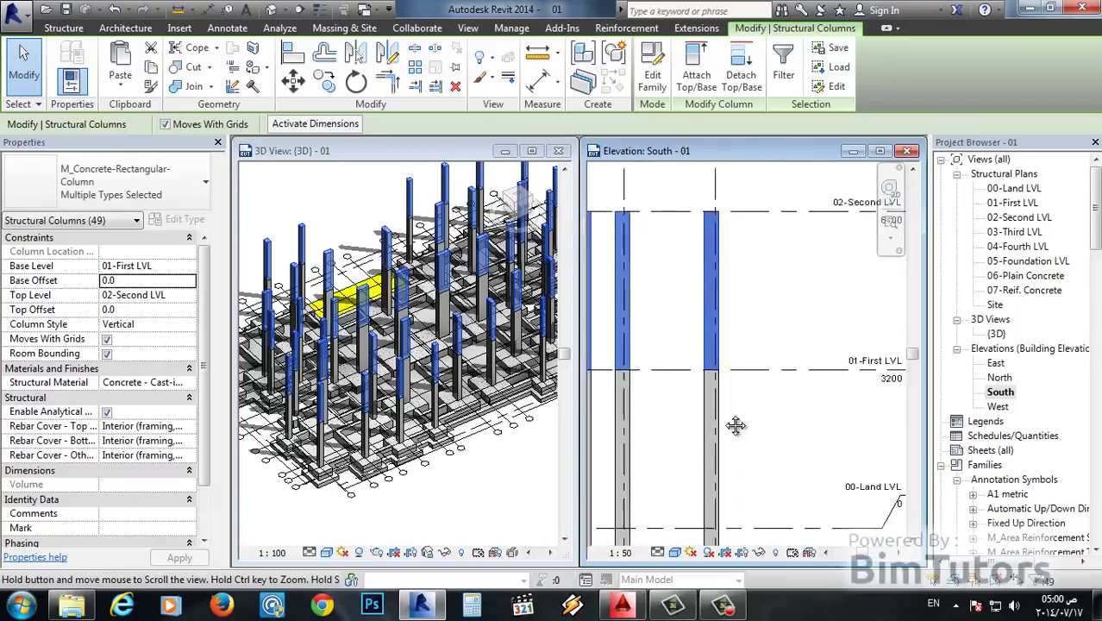
scroll(716, 426, down, 1)
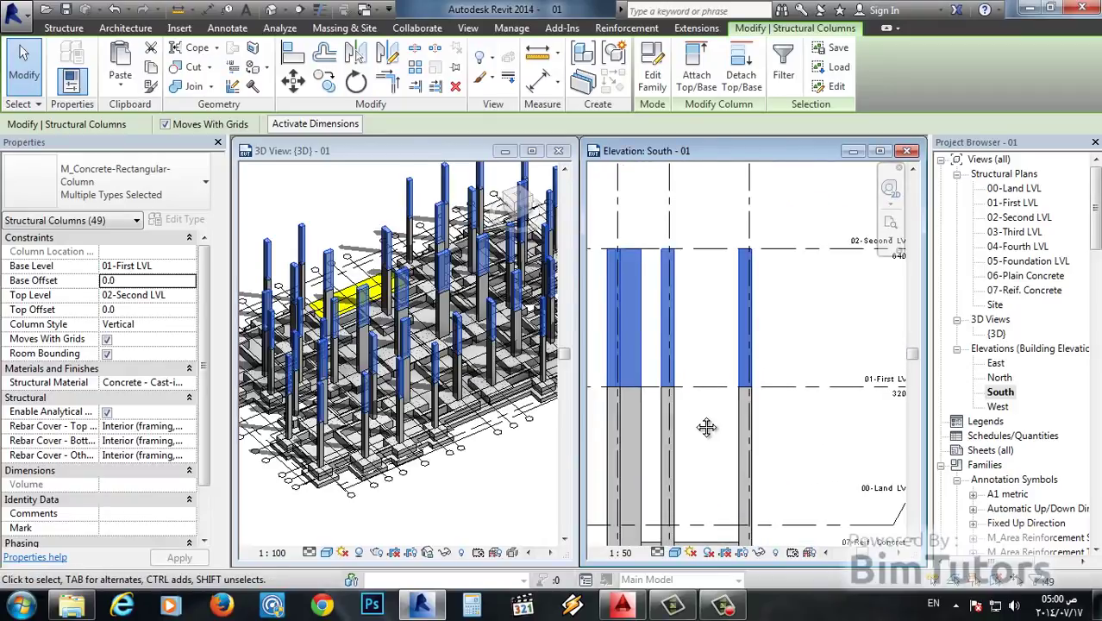
scroll(706, 427, down, 2)
scroll(700, 436, up, 1)
Pan and zoom the South elevation to check all columns with their grid bubbles.
middle_drag(669, 446, 808, 451)
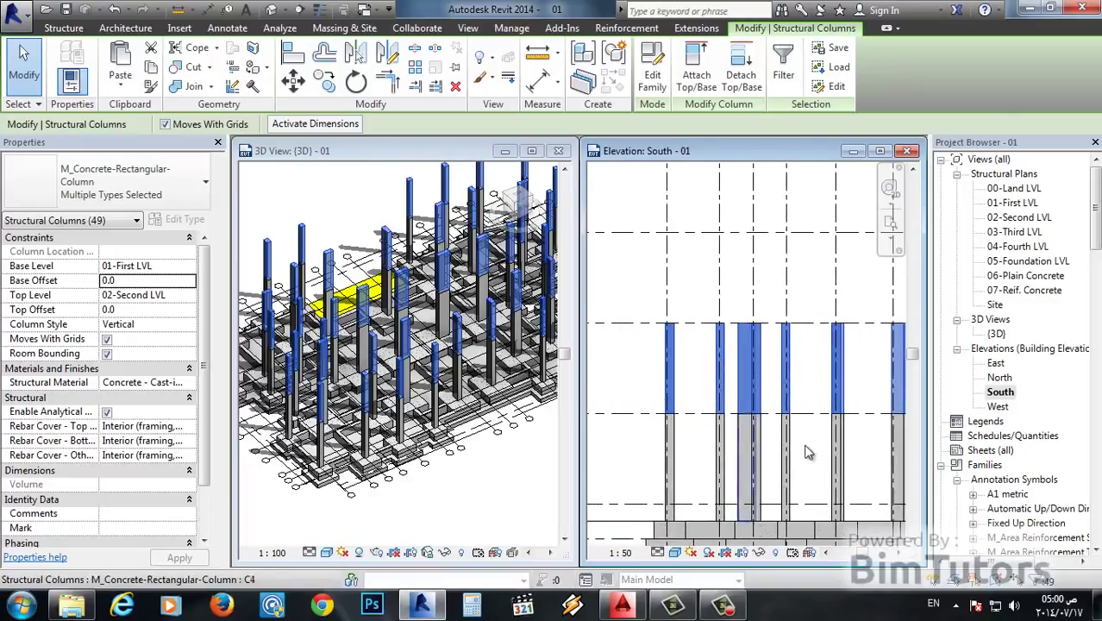
scroll(808, 451, down, 2)
middle_drag(709, 371, 710, 434)
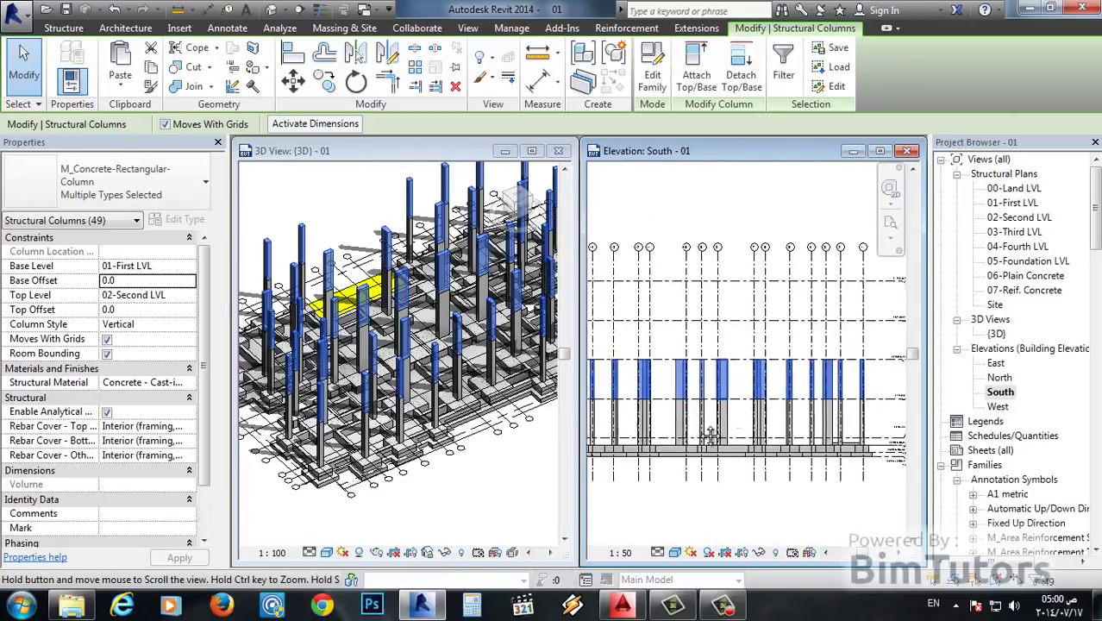
scroll(720, 418, up, 1)
scroll(733, 401, up, 1)
scroll(746, 379, up, 1)
scroll(763, 359, up, 1)
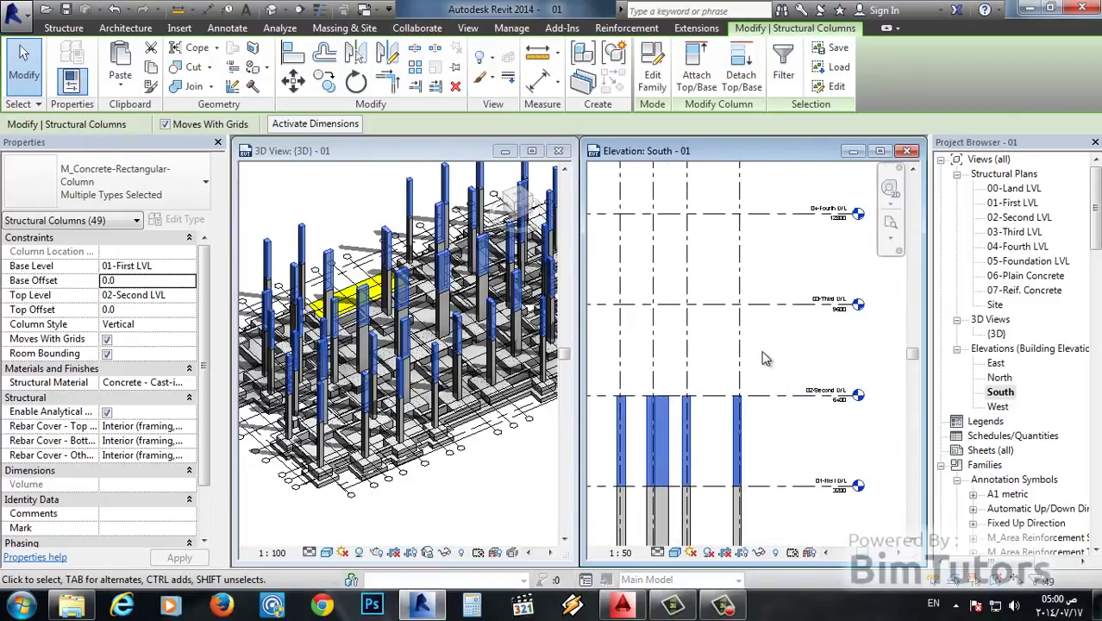
scroll(762, 359, up, 1)
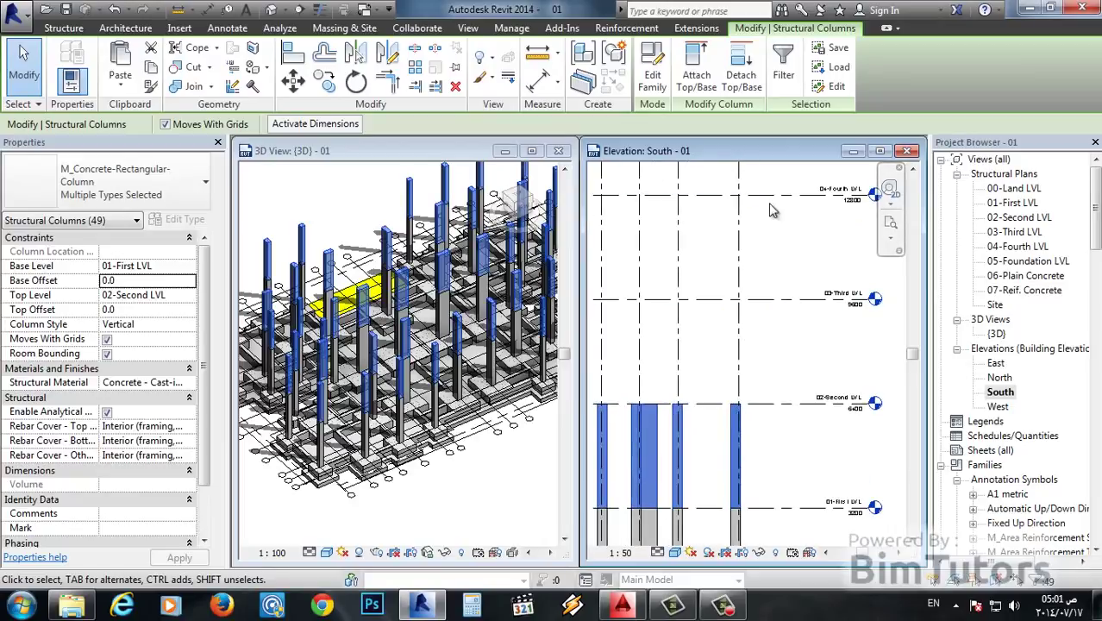
Paste the copied columns aligned to levels 03-Third LVL and 04-Fourth LVL.
click(127, 95)
click(162, 148)
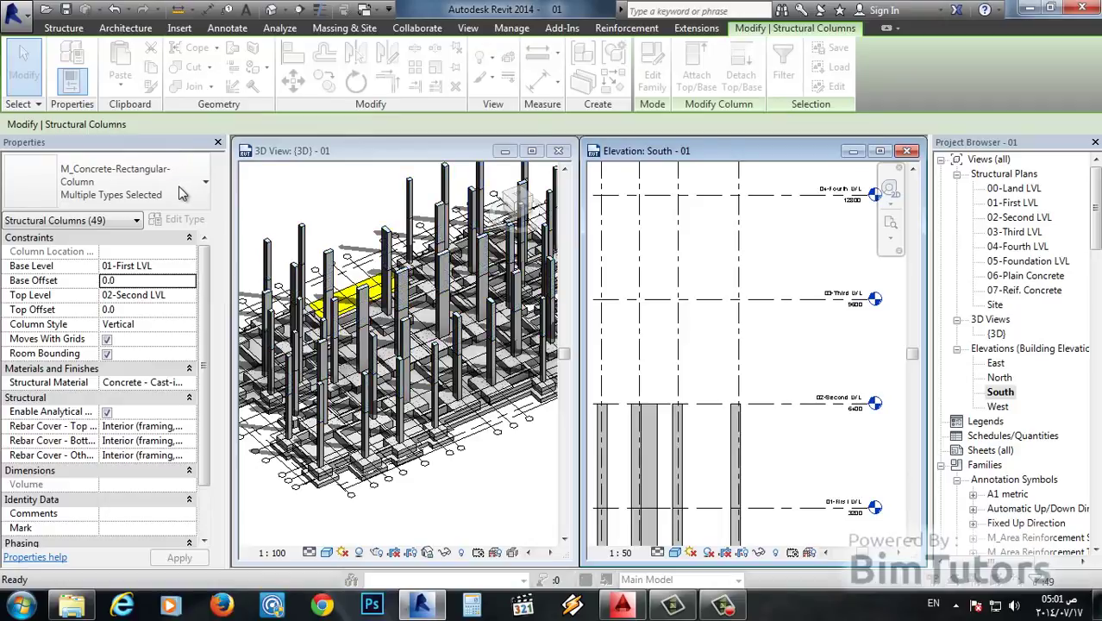
click(367, 107)
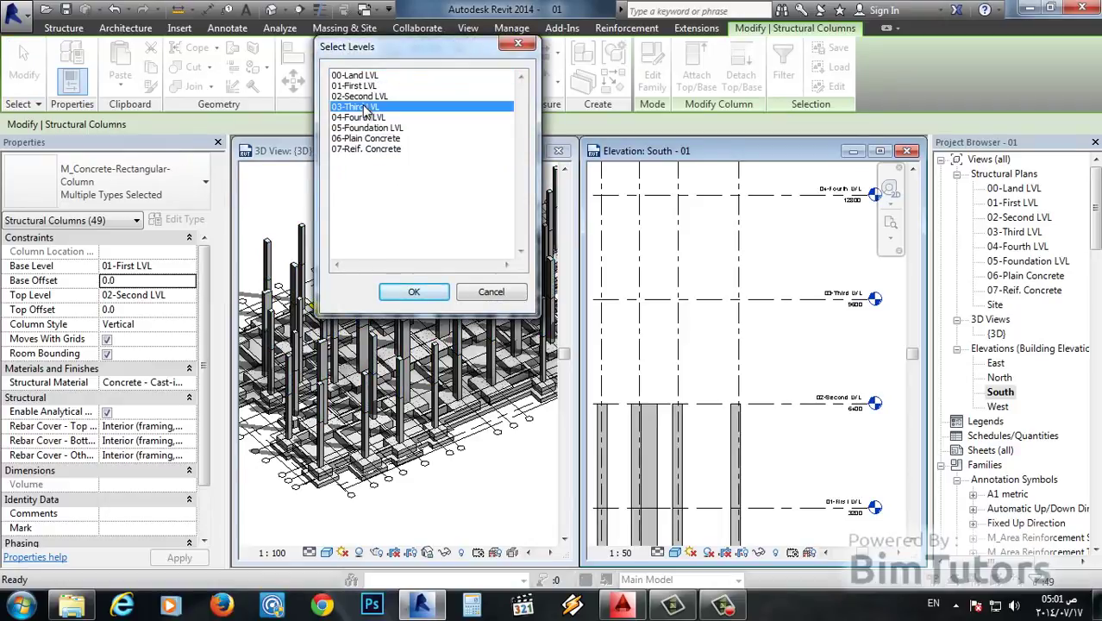
ctrl+click(371, 118)
click(414, 293)
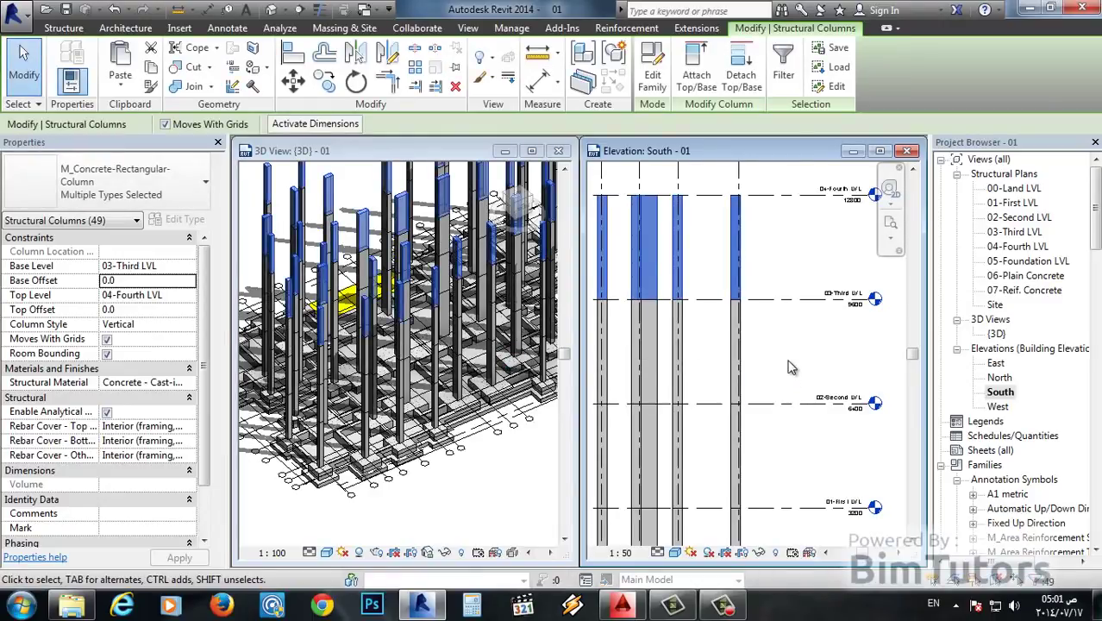
scroll(742, 379, down, 2)
scroll(690, 392, down, 2)
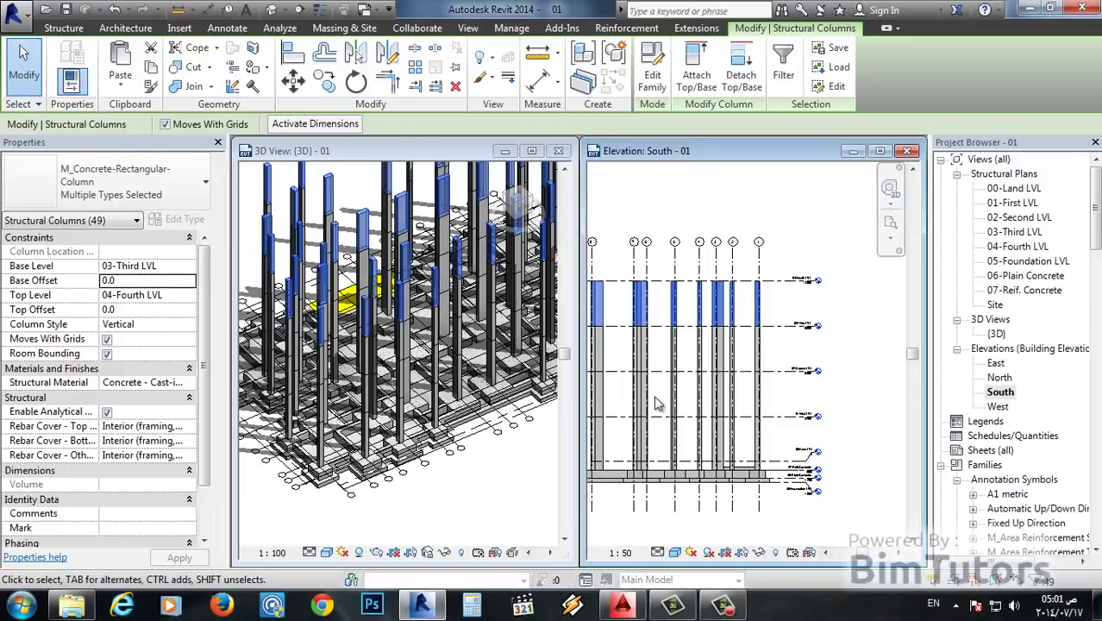
mouse_move(655, 404)
middle_down()
mouse_move(720, 384)
mouse_move(772, 393)
middle_up()
scroll(772, 392, up, 2)
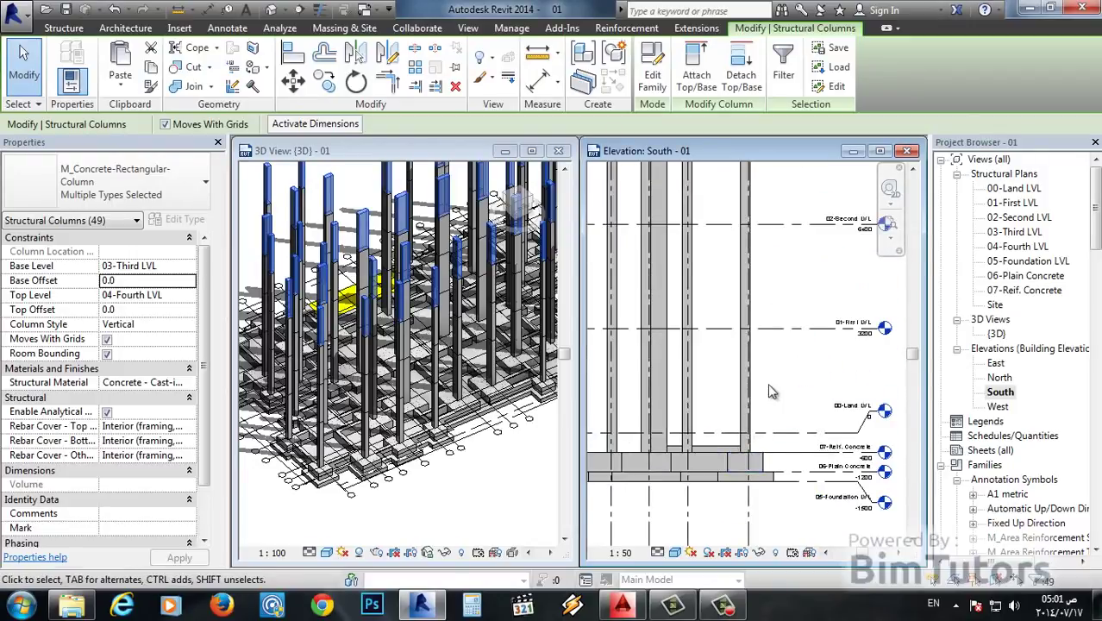
scroll(771, 392, up, 1)
scroll(772, 392, up, 1)
scroll(767, 388, down, 2)
mouse_move(768, 388)
middle_down()
mouse_move(736, 343)
mouse_move(702, 353)
middle_up()
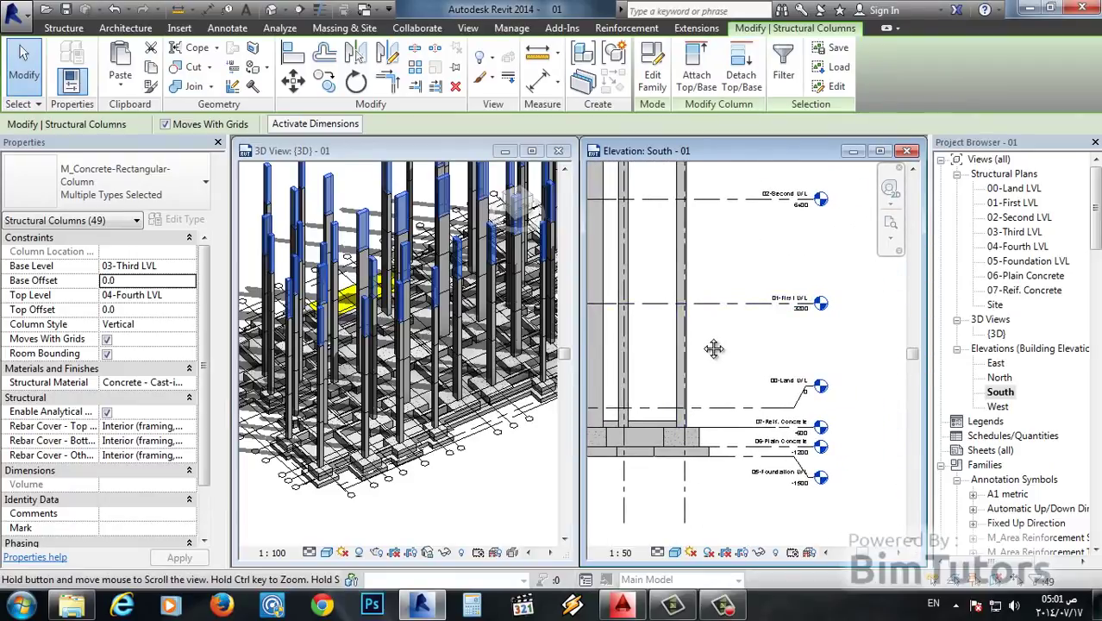
middle_drag(711, 345, 732, 478)
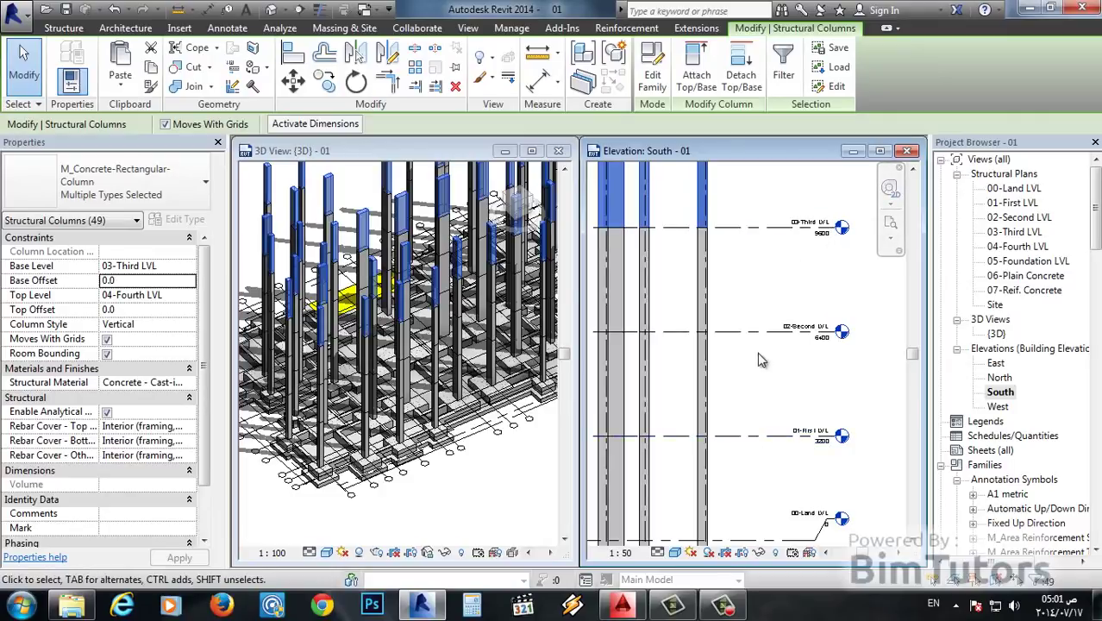
scroll(797, 327, up, 3)
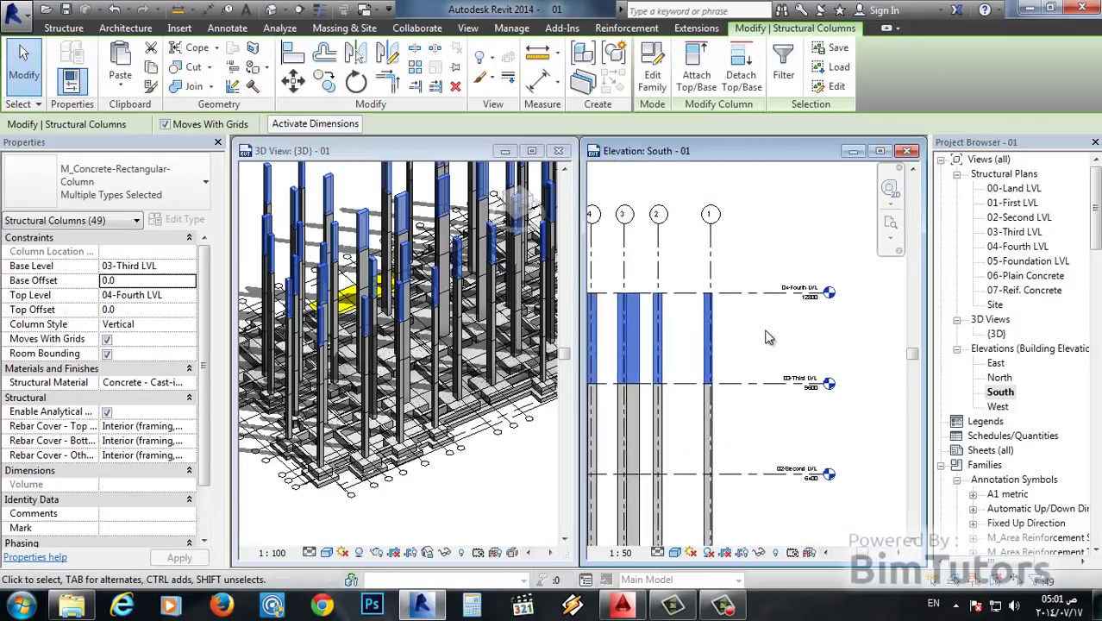
scroll(759, 309, down, 2)
scroll(758, 309, down, 2)
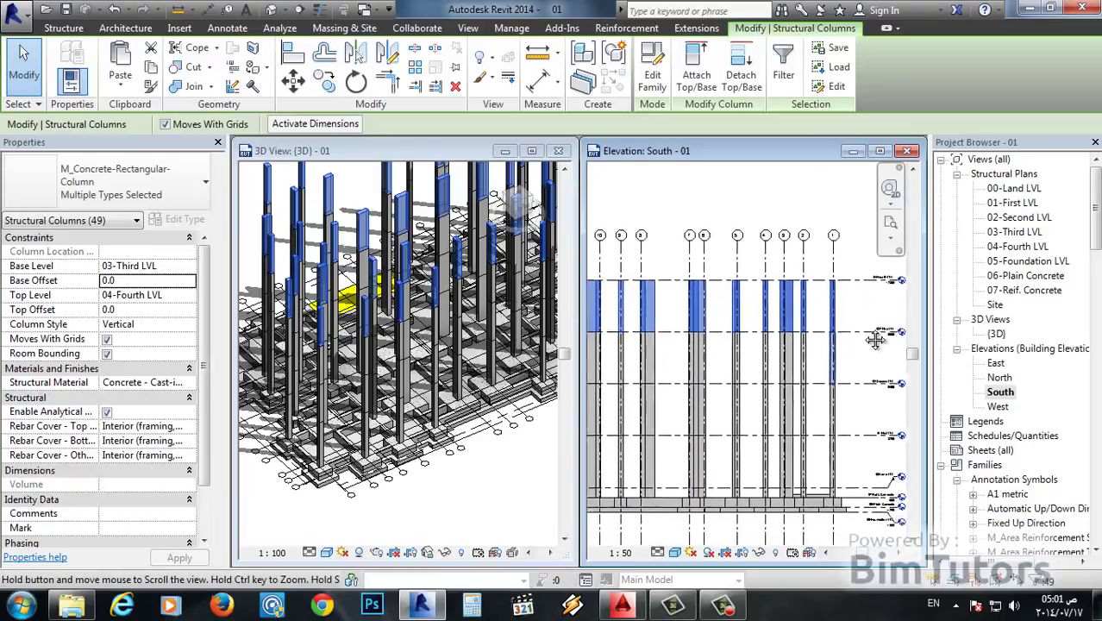
Close the South elevation, maximize the 3D view, clear the selection and orbit the model.
click(907, 151)
click(532, 152)
key(Escape)
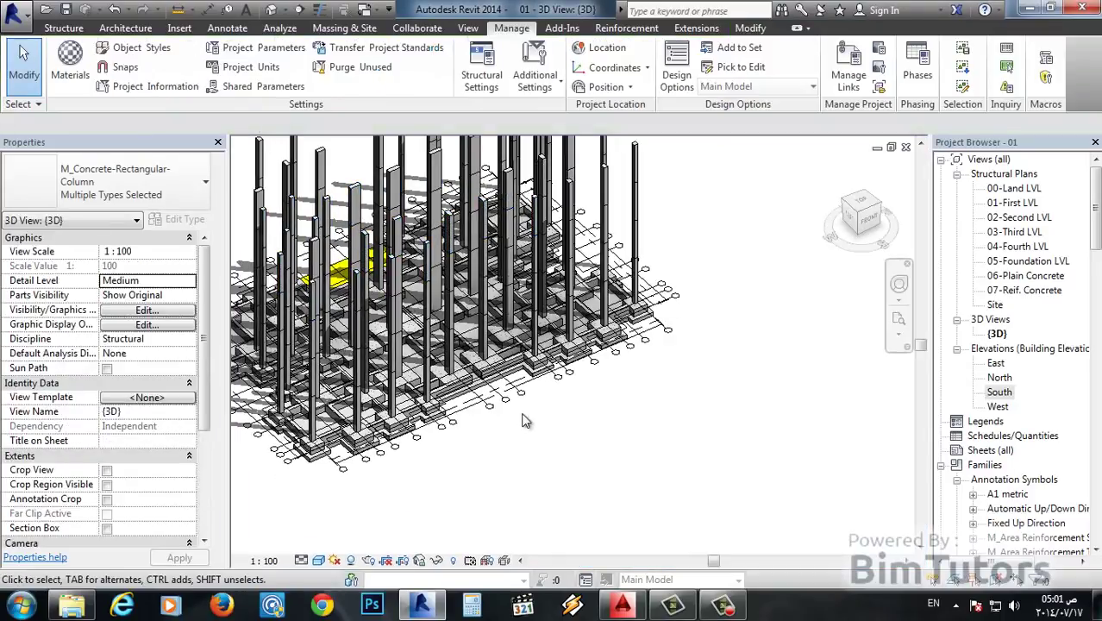
scroll(768, 430, down, 2)
mouse_move(768, 429)
middle_down()
mouse_move(643, 450)
mouse_move(289, 353)
mouse_move(479, 383)
middle_up()
scroll(516, 383, up, 3)
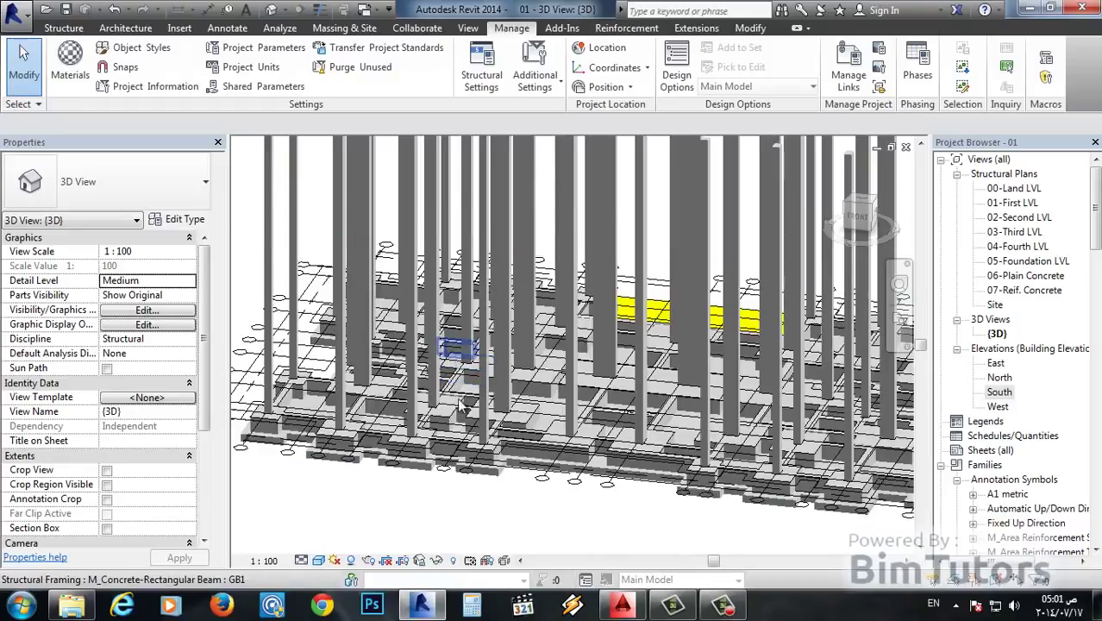
scroll(438, 513, up, 2)
shift+middle_drag(438, 512, 391, 531)
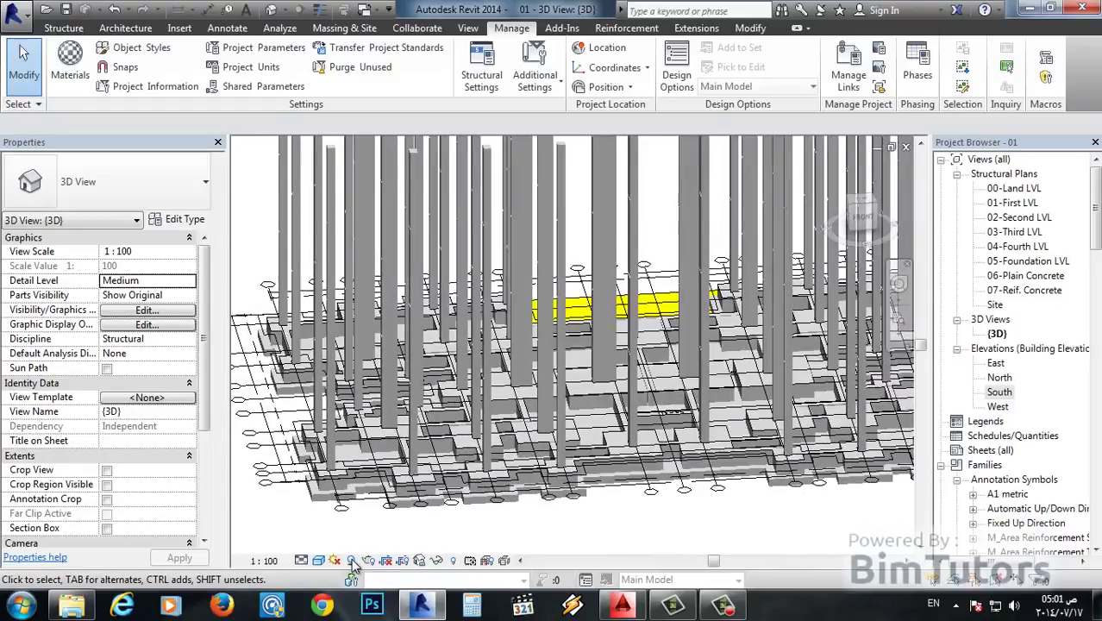
scroll(634, 517, down, 3)
mouse_move(634, 517)
shift+middle_down()
mouse_move(872, 521)
mouse_move(803, 501)
mouse_move(325, 566)
shift+middle_up()
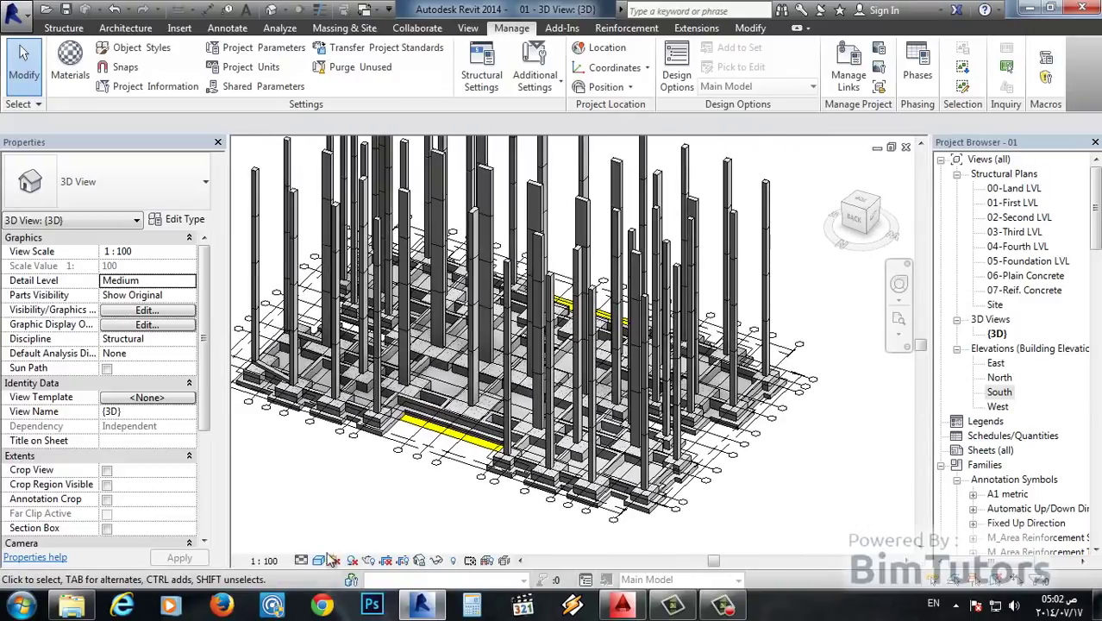
Switch the 3D view to a line-drawn visual style and zoom in on the column stacks.
click(322, 560)
click(332, 494)
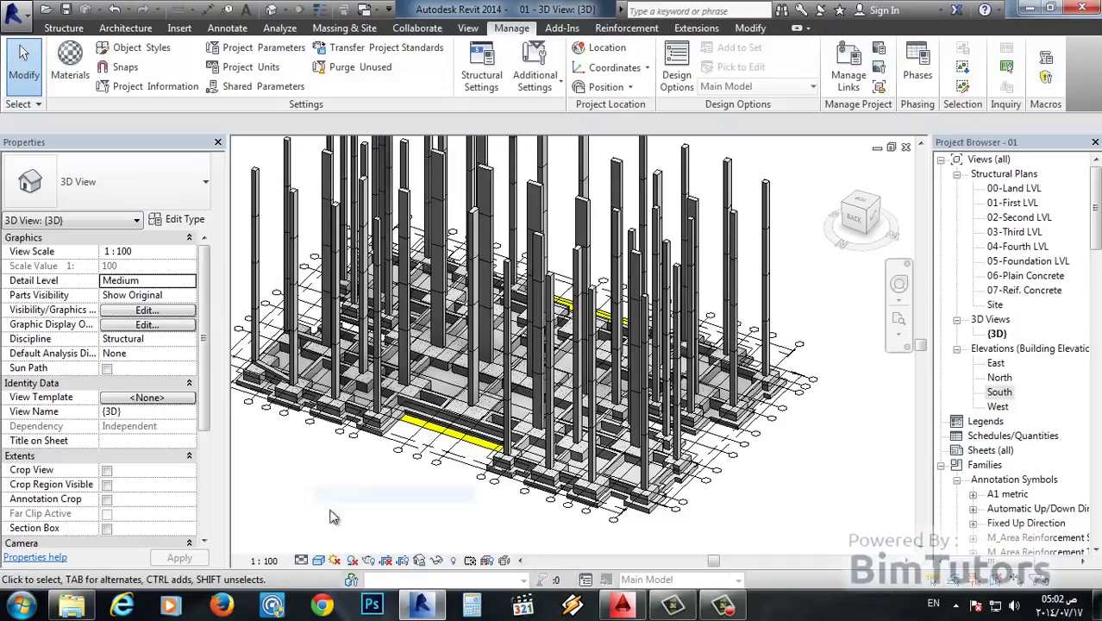
click(318, 560)
click(343, 488)
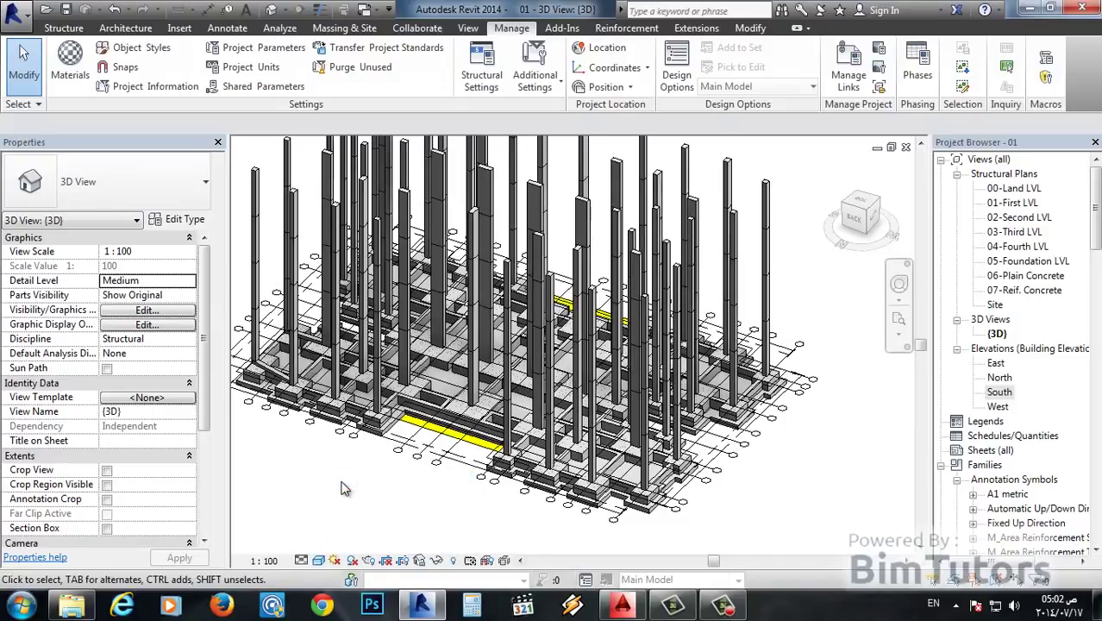
mouse_move(335, 493)
shift+middle_down()
mouse_move(548, 442)
mouse_move(332, 455)
shift+middle_up()
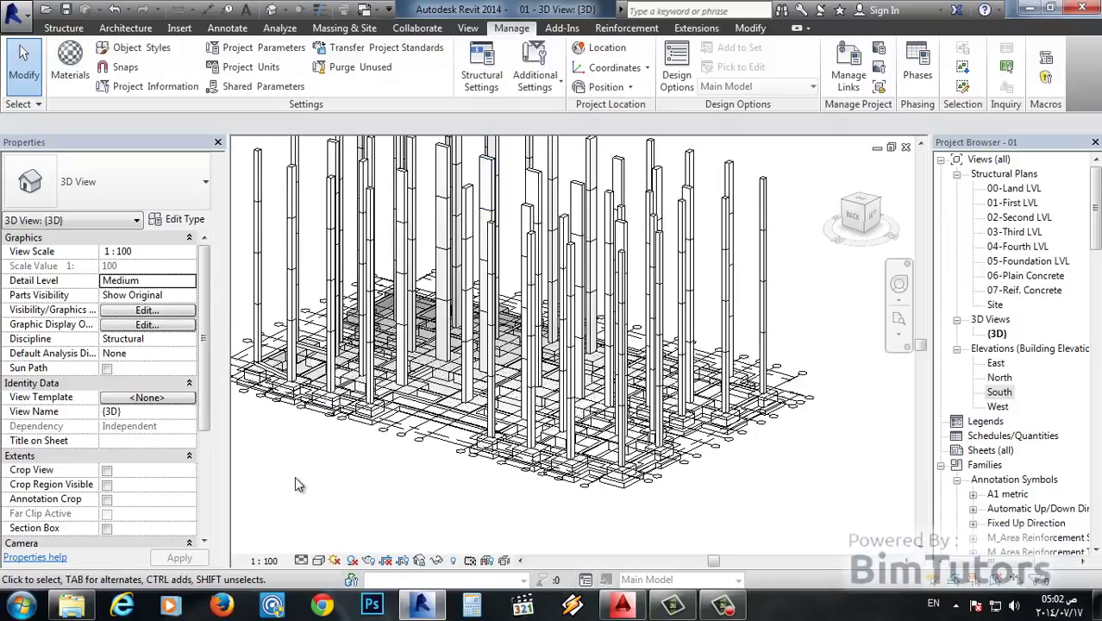
mouse_move(295, 485)
middle_down()
mouse_move(385, 505)
mouse_move(335, 377)
middle_up()
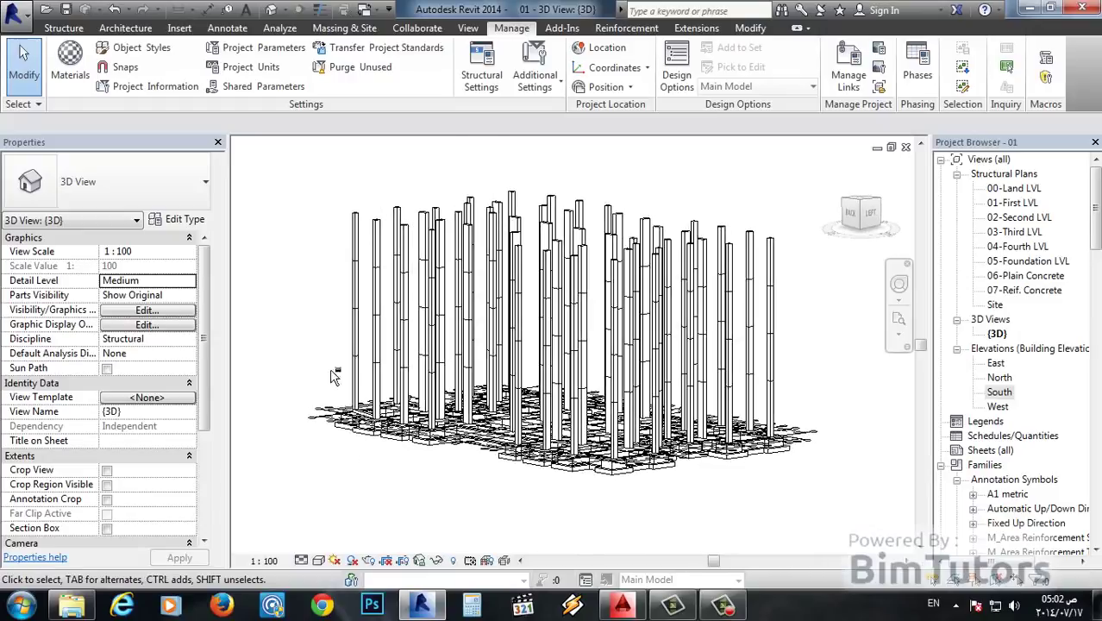
scroll(321, 361, up, 5)
mouse_move(321, 354)
shift+middle_down()
mouse_move(386, 392)
mouse_move(387, 413)
shift+middle_up()
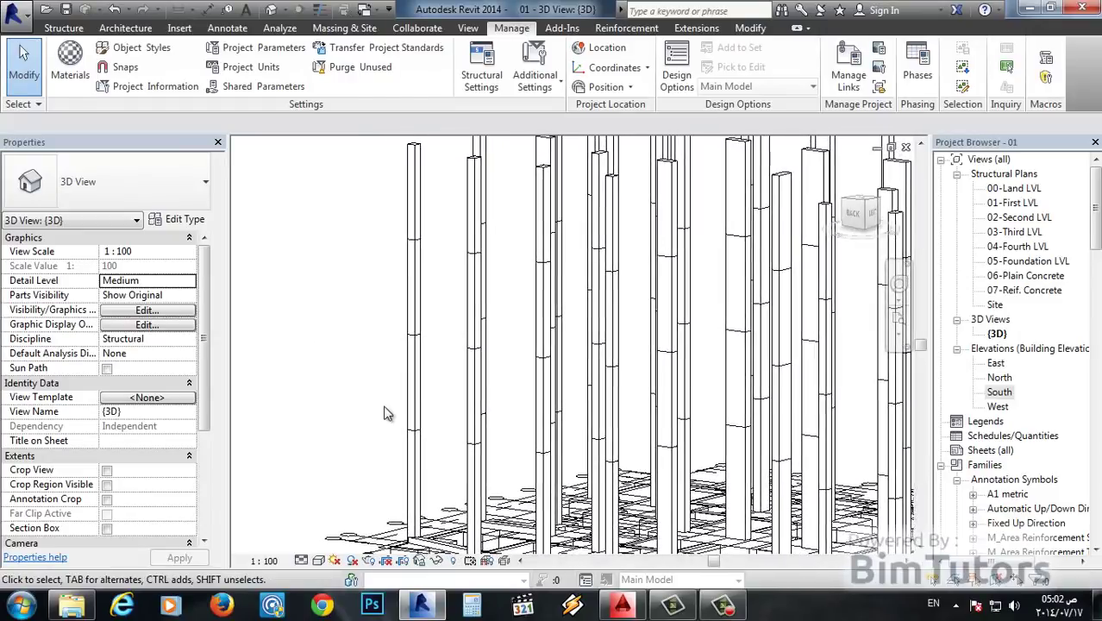
click(402, 464)
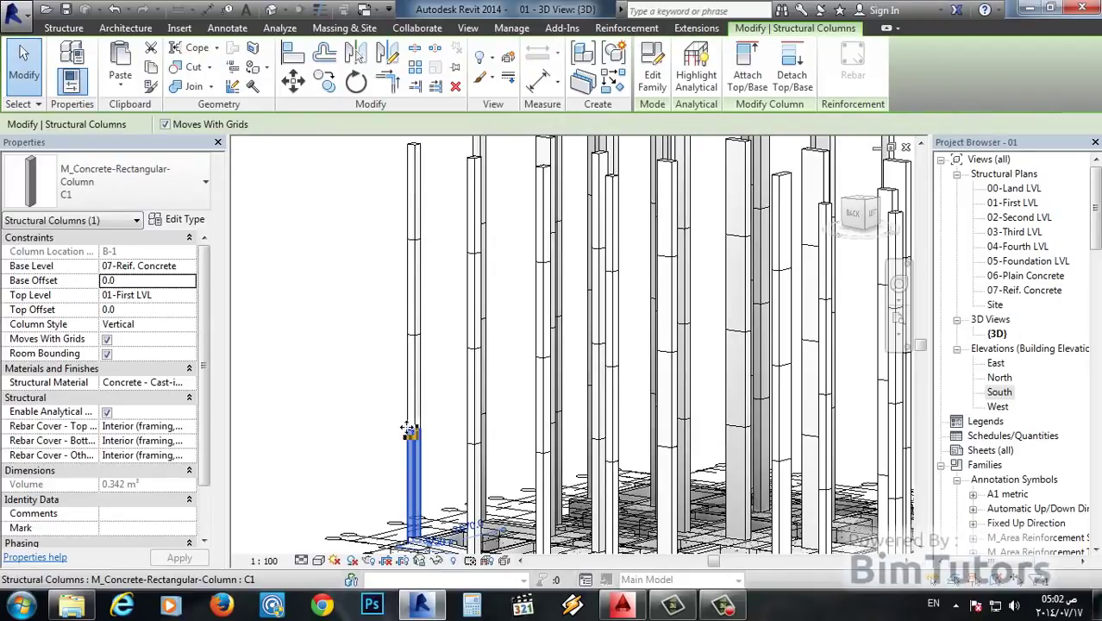
click(370, 423)
click(413, 392)
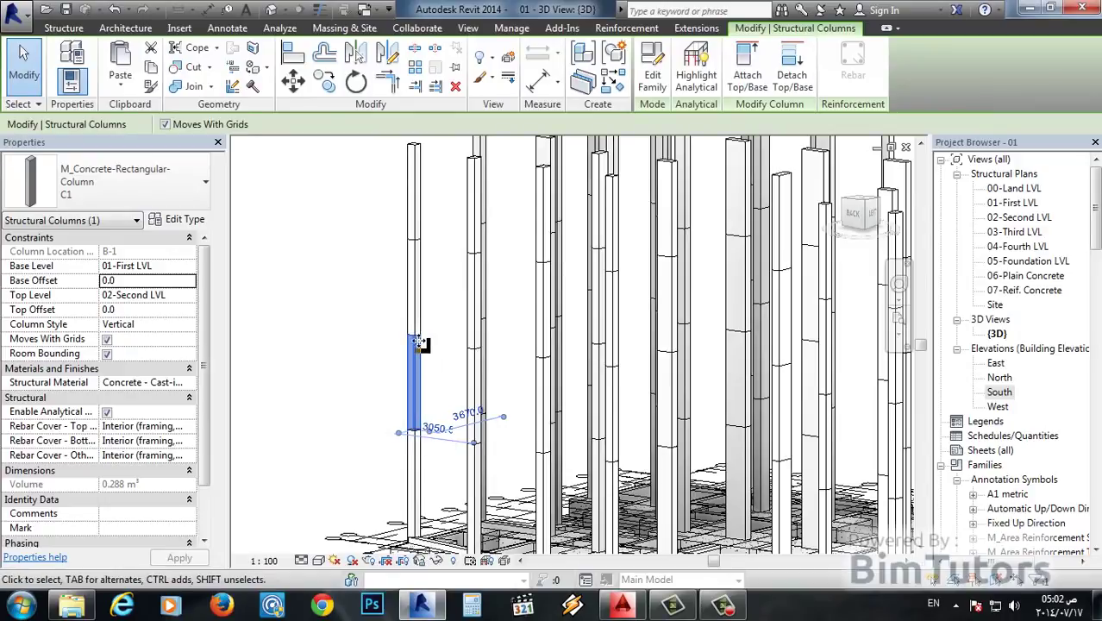
click(384, 335)
click(413, 319)
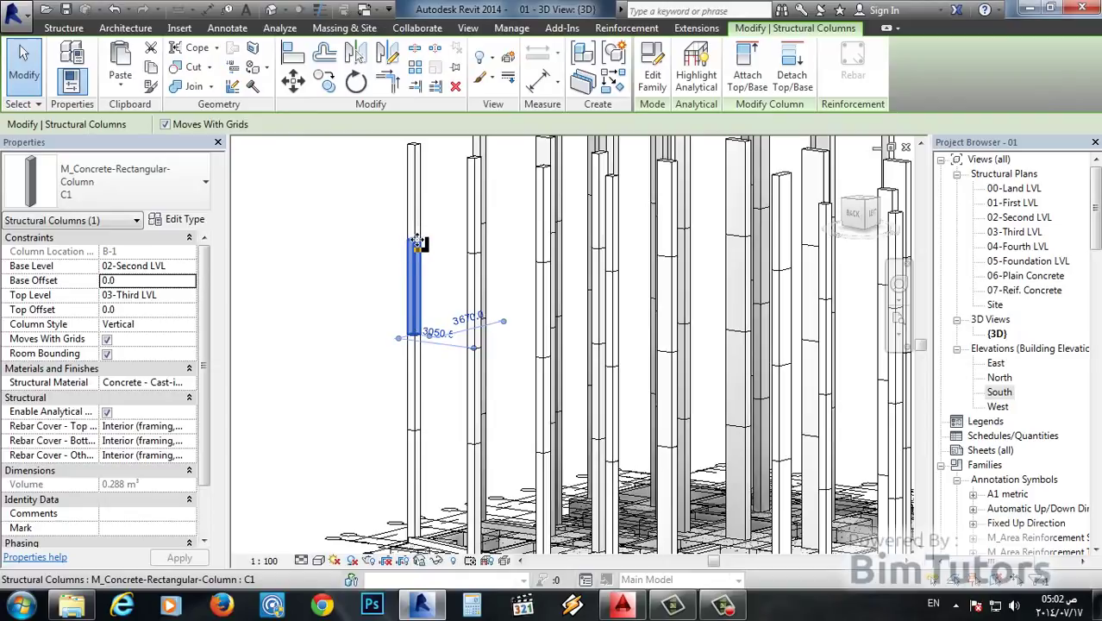
click(345, 236)
shift+middle_drag(345, 236, 345, 309)
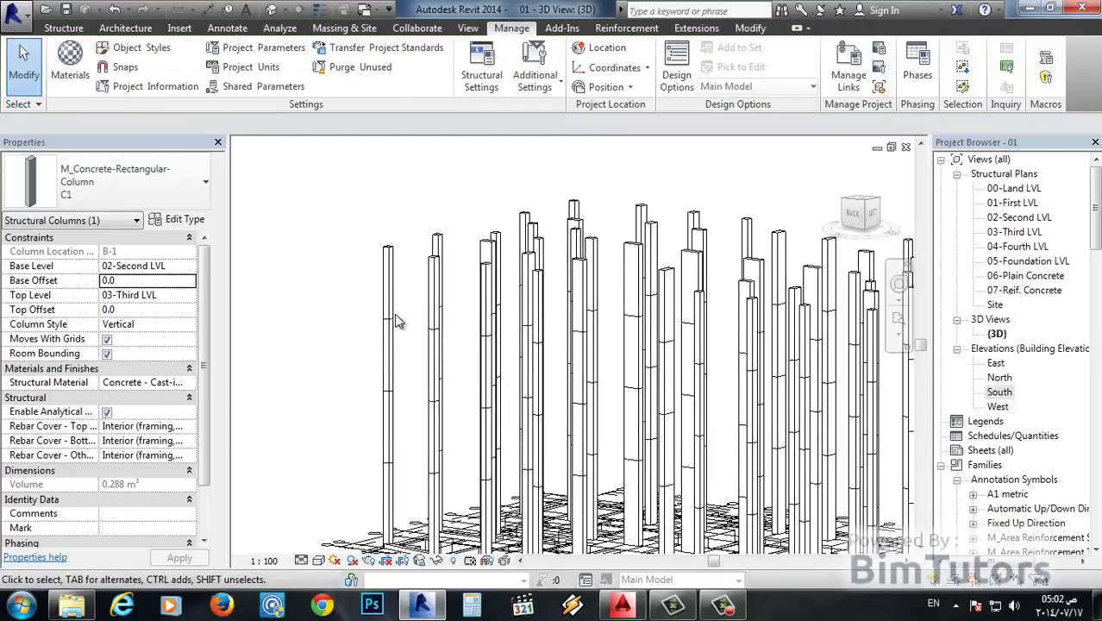
key(Escape)
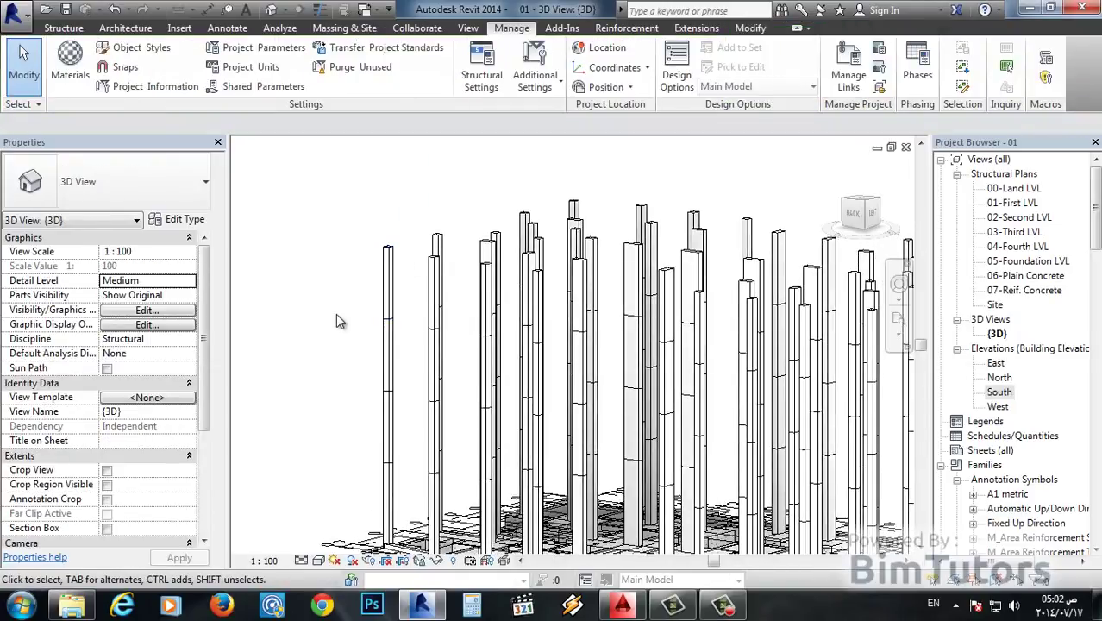
scroll(338, 321, down, 2)
mouse_move(338, 321)
middle_down()
mouse_move(344, 284)
mouse_move(499, 347)
mouse_move(518, 328)
middle_up()
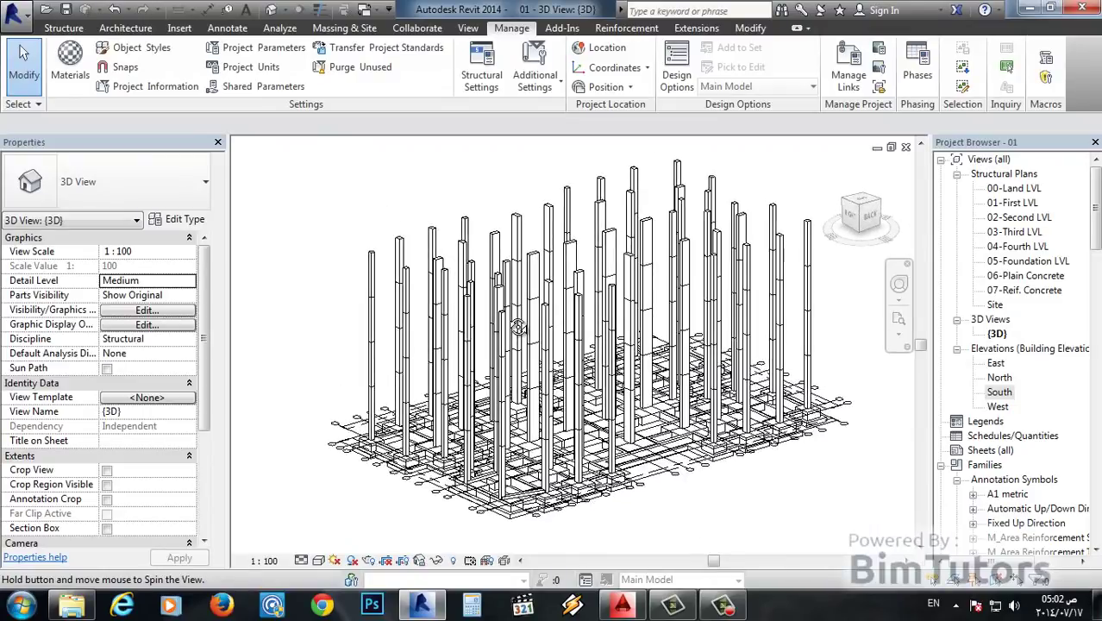
shift+middle_drag(513, 317, 505, 341)
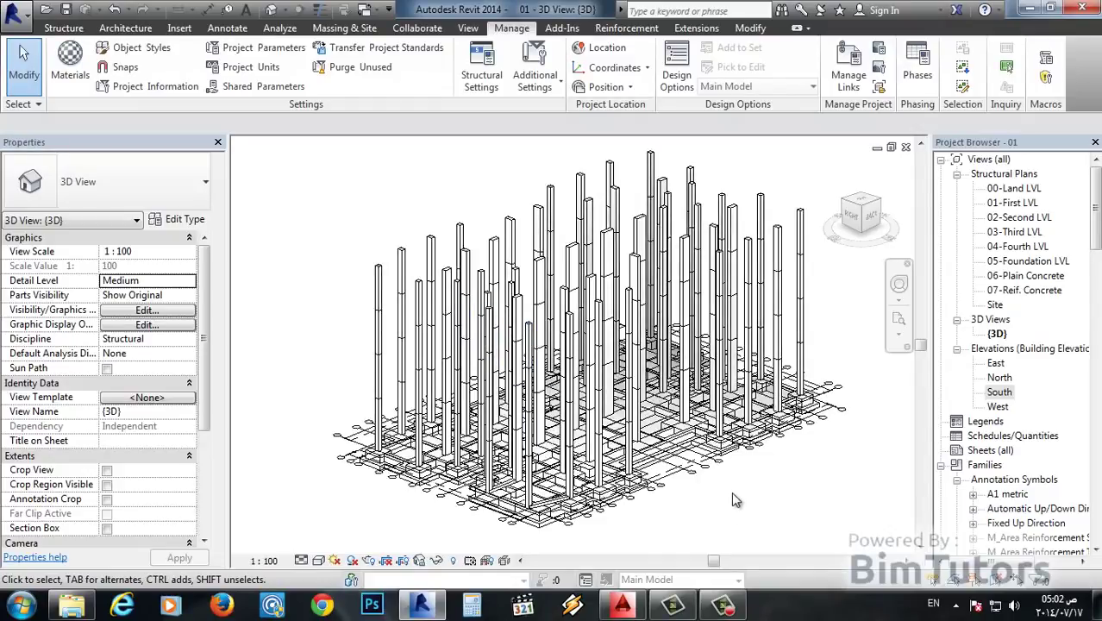
mouse_move(735, 507)
middle_down()
mouse_move(733, 470)
mouse_move(706, 442)
mouse_move(689, 445)
mouse_move(676, 489)
mouse_move(453, 481)
mouse_move(699, 498)
mouse_move(714, 495)
mouse_move(481, 470)
middle_up()
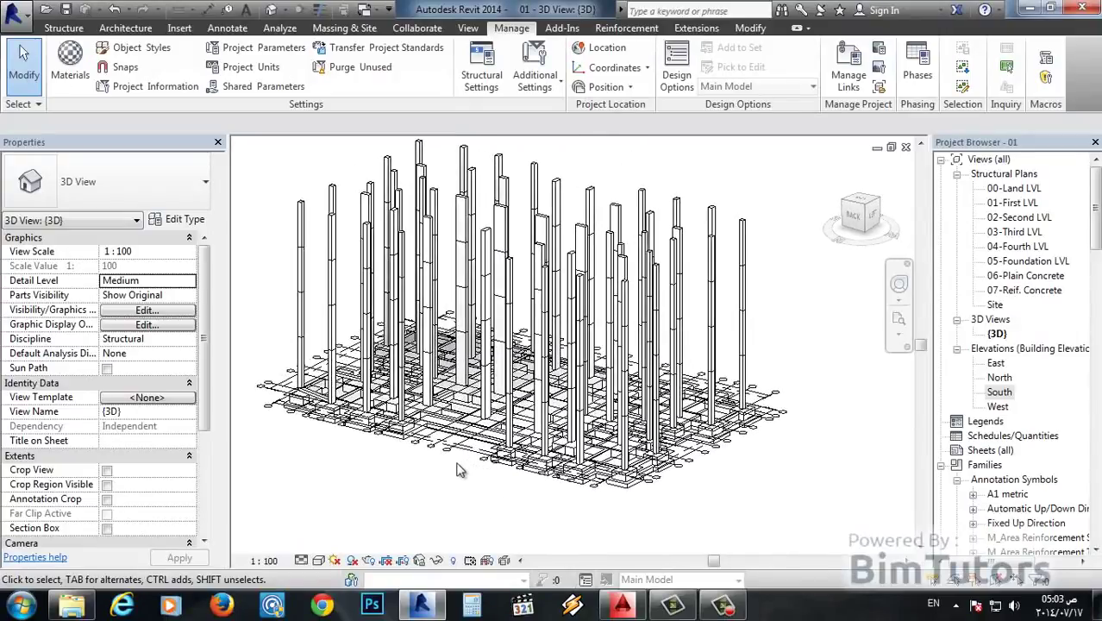